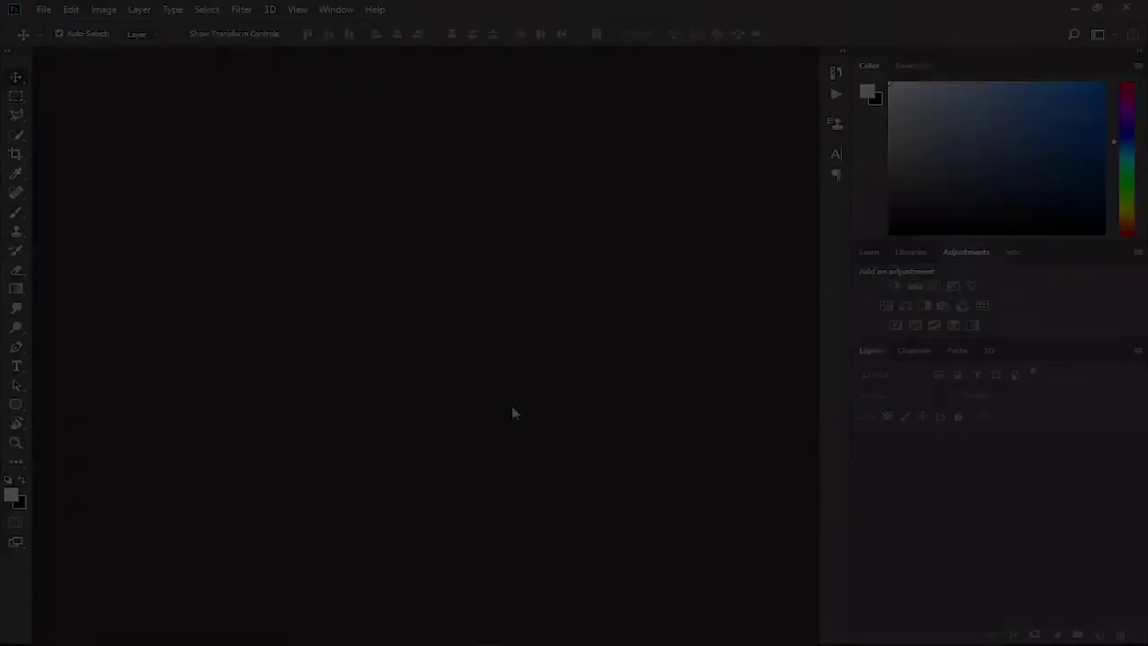
Bring up the New Document dialog from the File menu.
click(43, 9)
click(59, 27)
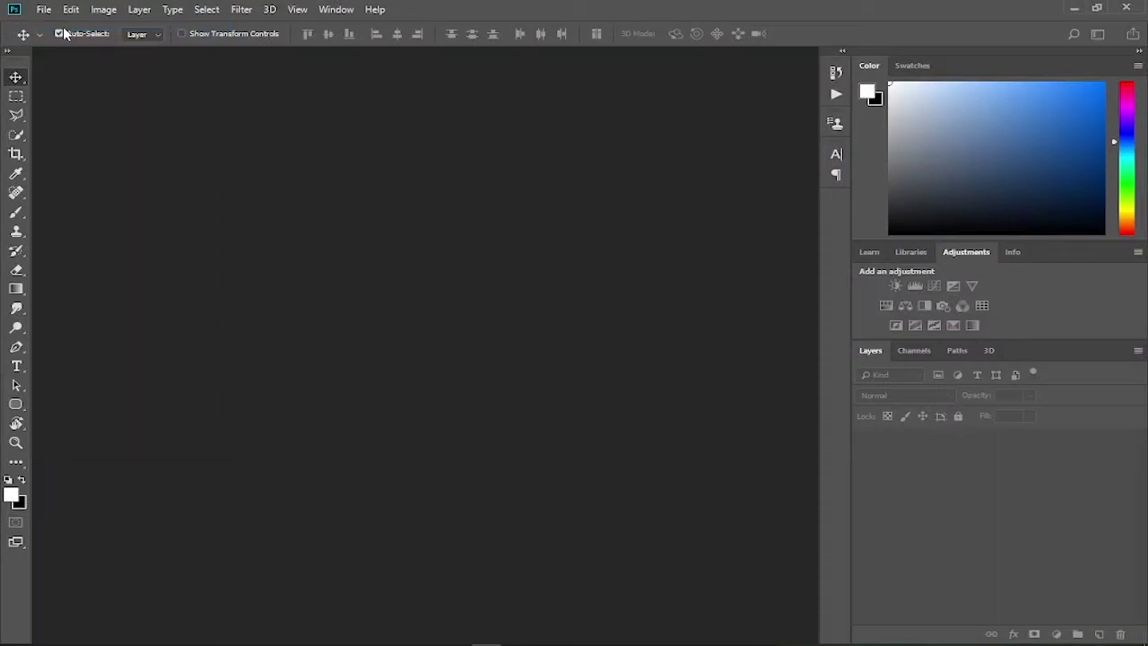
Create a new 2400 × 3000 px document.
text(2400)
key(Tab)
text(3)
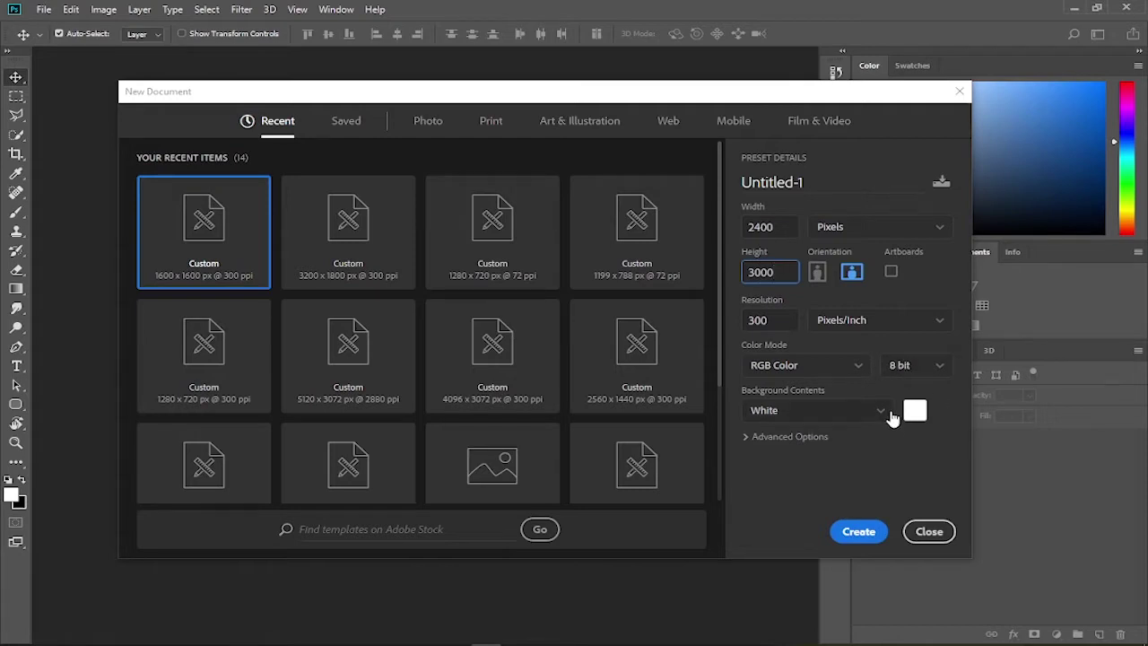
click(859, 531)
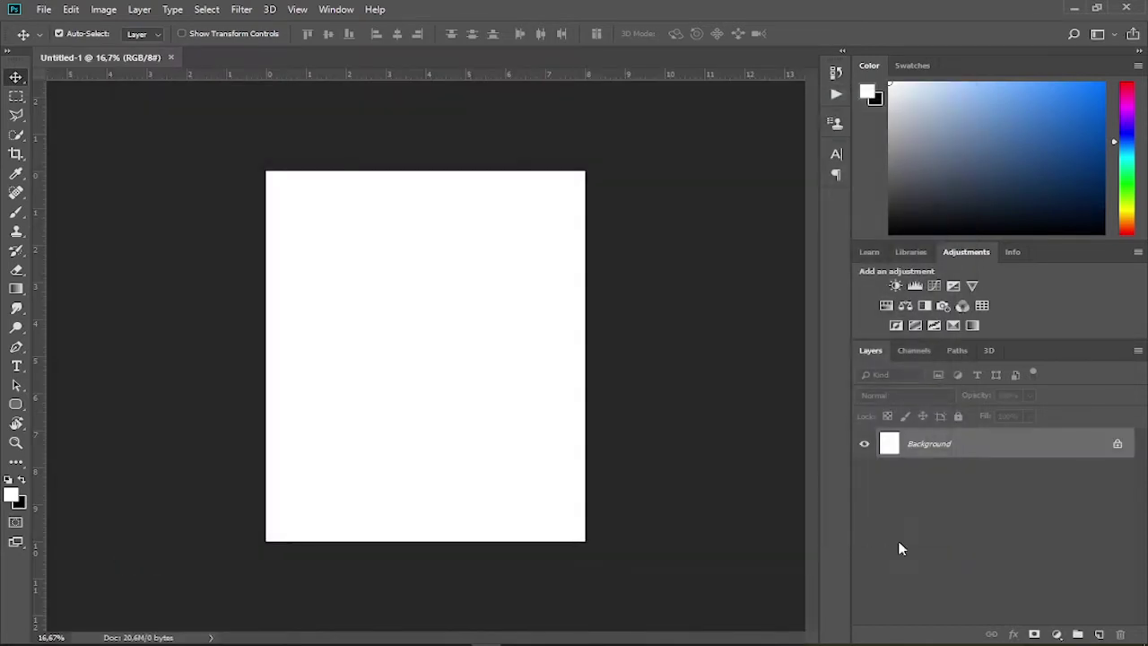
Add a black #000000 Solid Color fill layer and delete the white Background layer.
click(1057, 634)
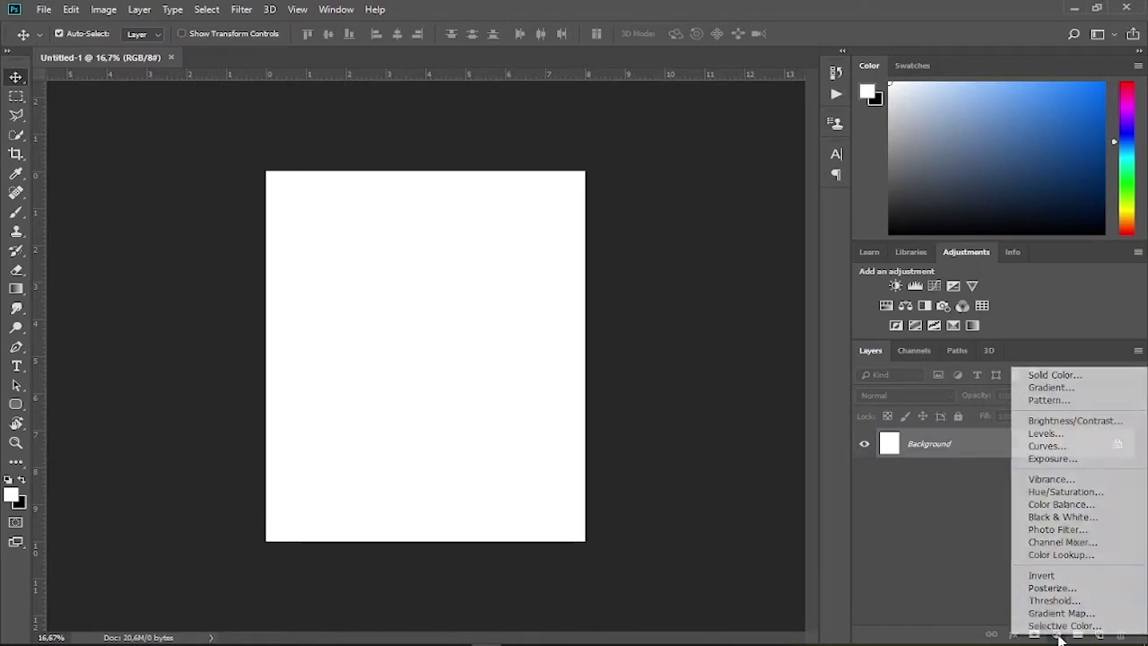
click(1076, 377)
drag(879, 472, 710, 595)
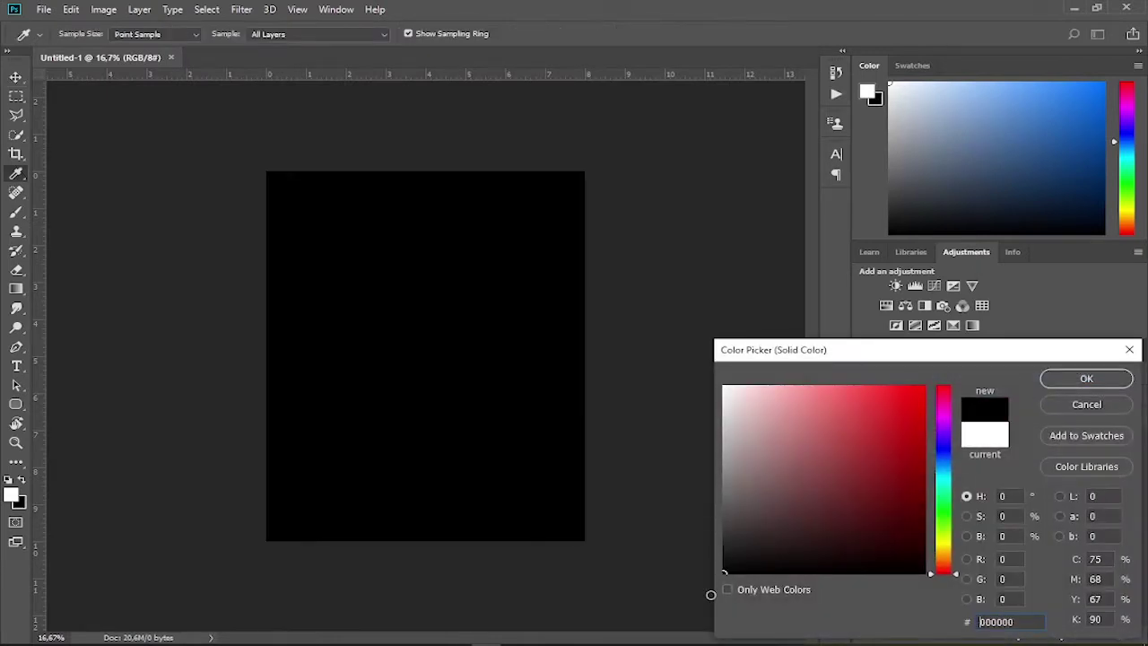
click(1086, 378)
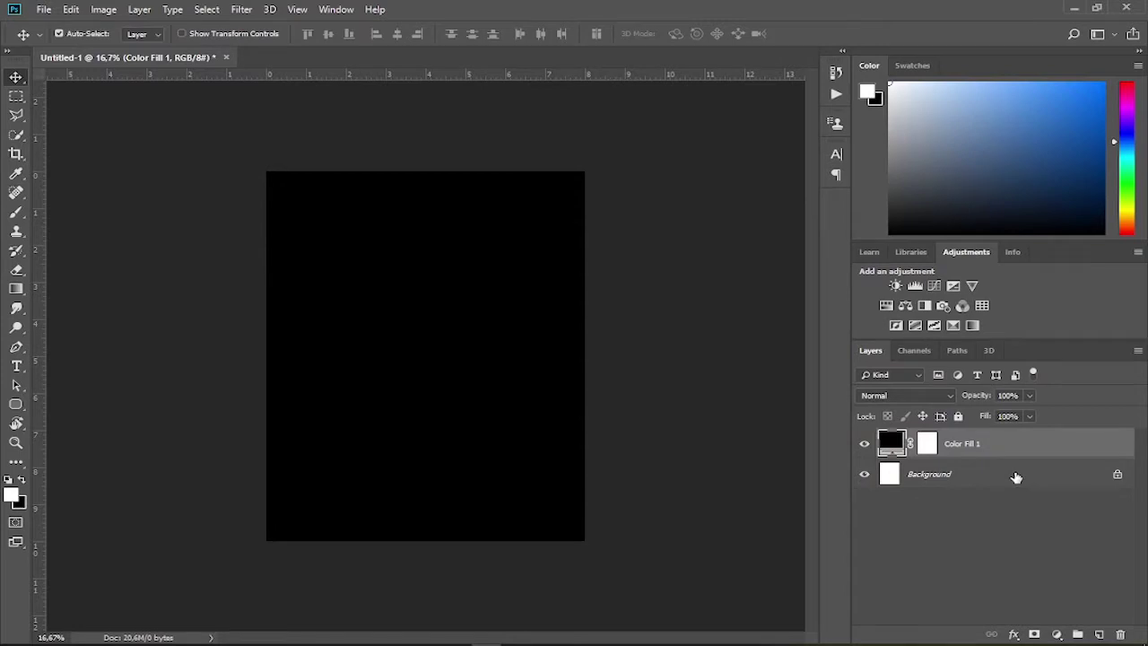
click(1016, 476)
key(Delete)
Save a PNG copy of the black document as bg.png.
scroll(1020, 477, up, 1)
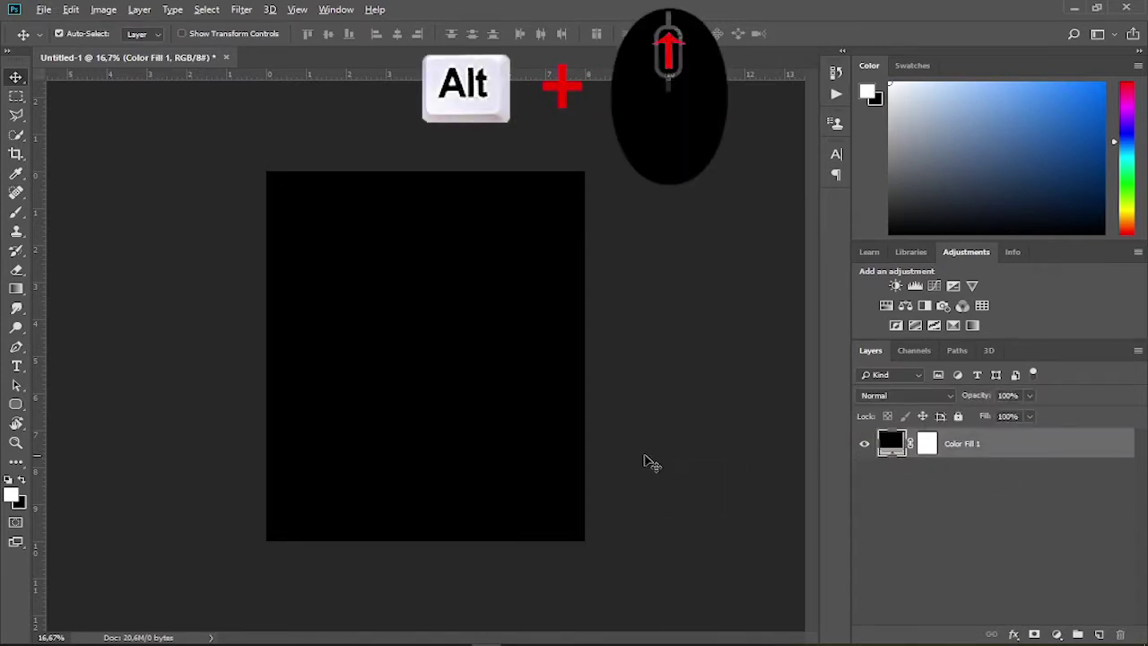
scroll(651, 462, up, 1)
scroll(651, 462, up, 1)
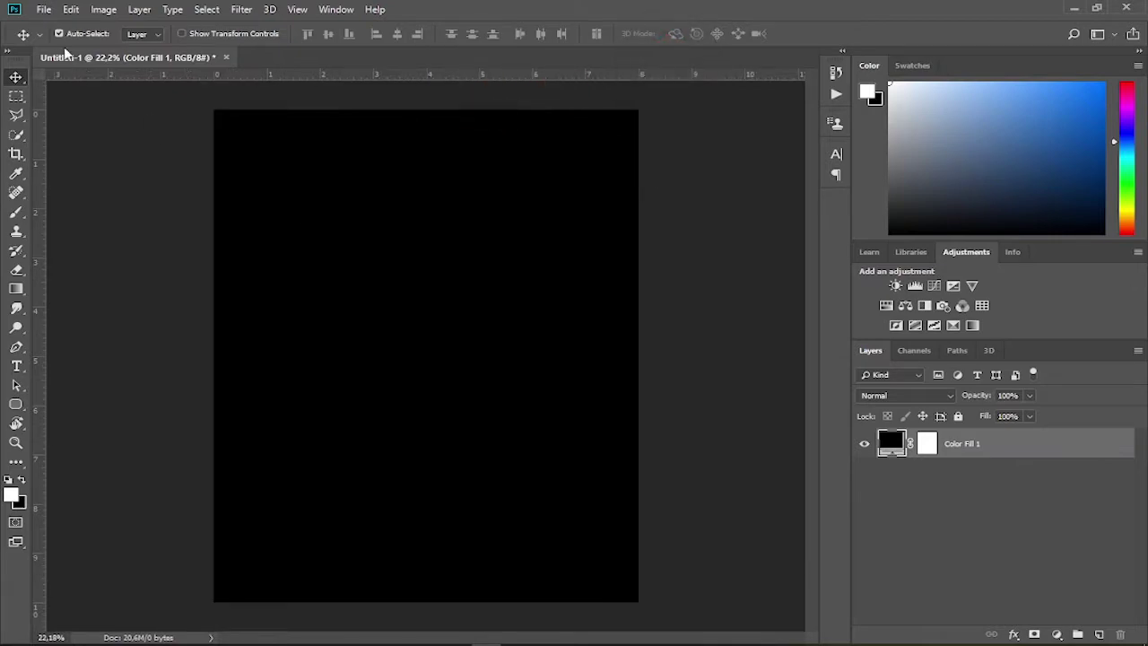
click(43, 10)
click(85, 174)
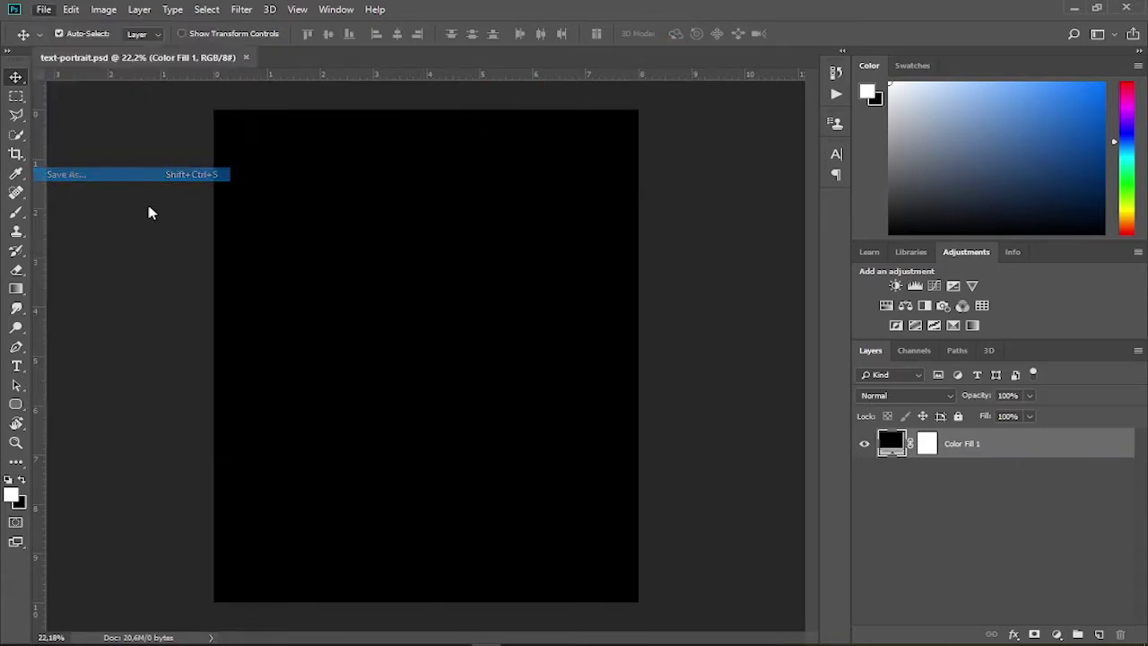
text(bg)
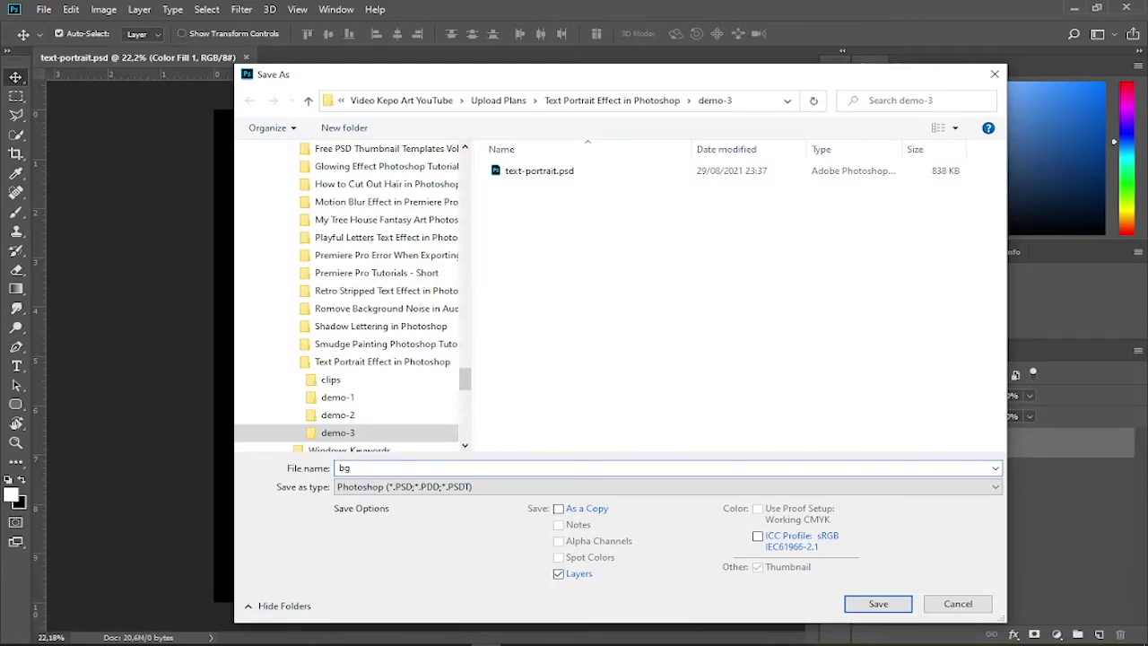
click(663, 486)
click(507, 448)
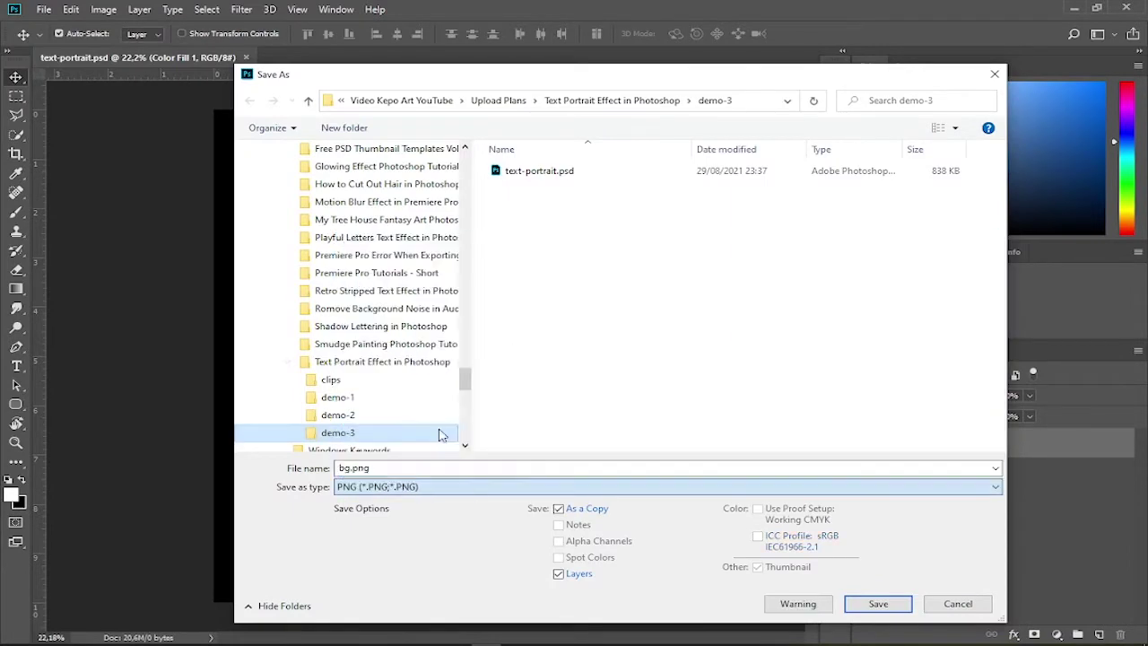
click(874, 603)
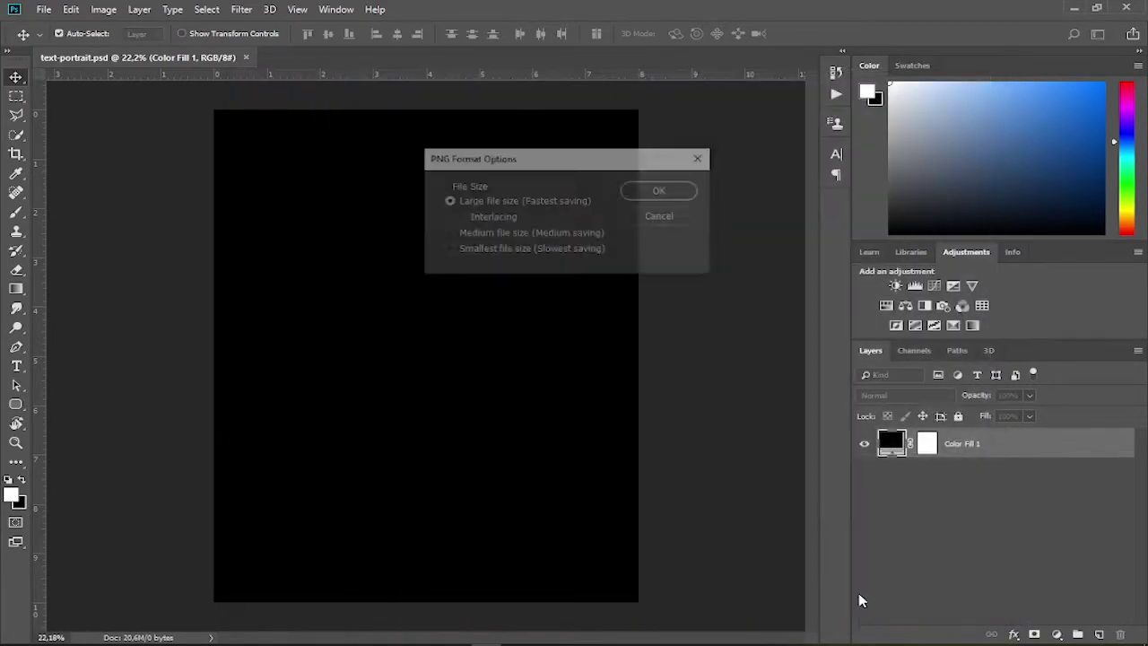
click(658, 193)
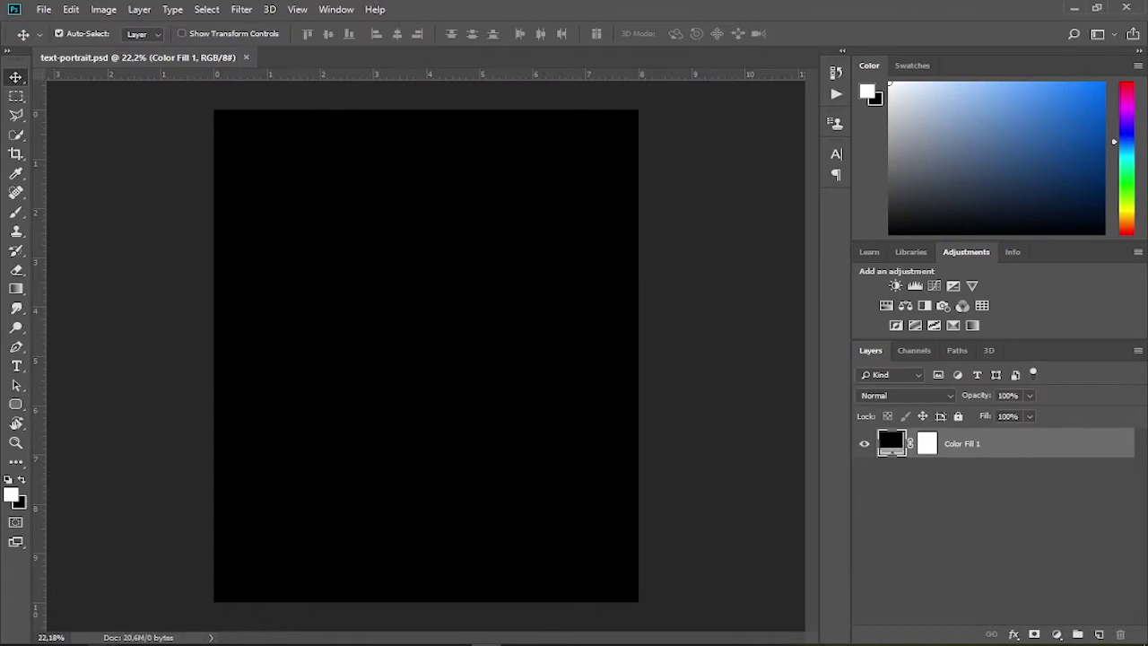
Drag the Einstein photo from the demo-3 folder into the document.
key(alt+Tab)
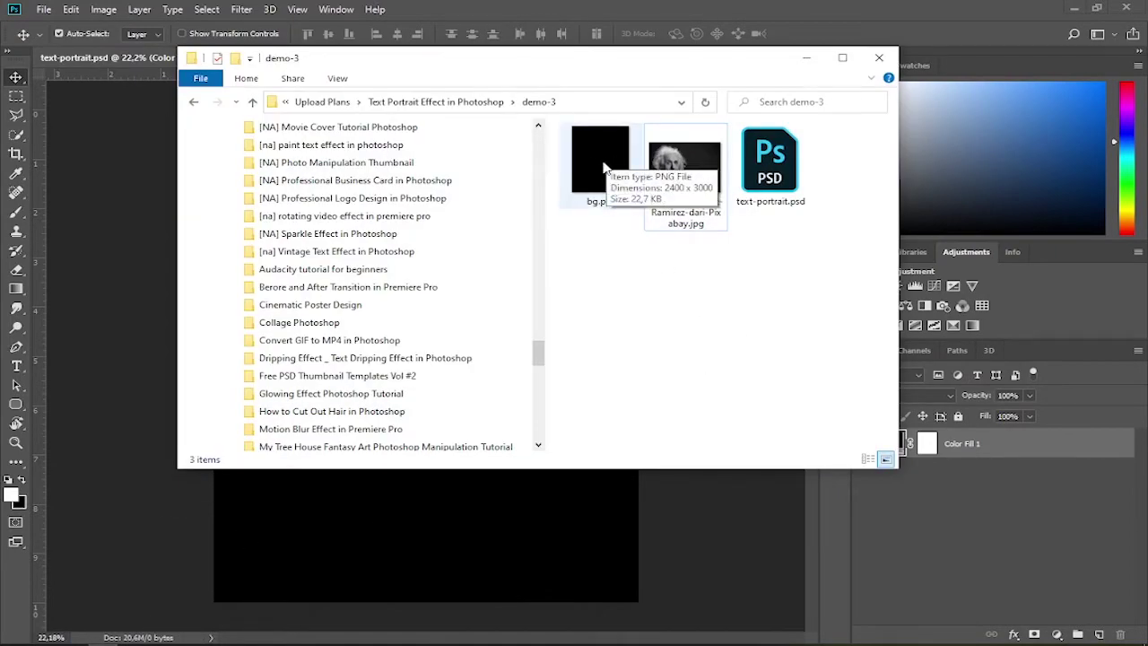
click(602, 166)
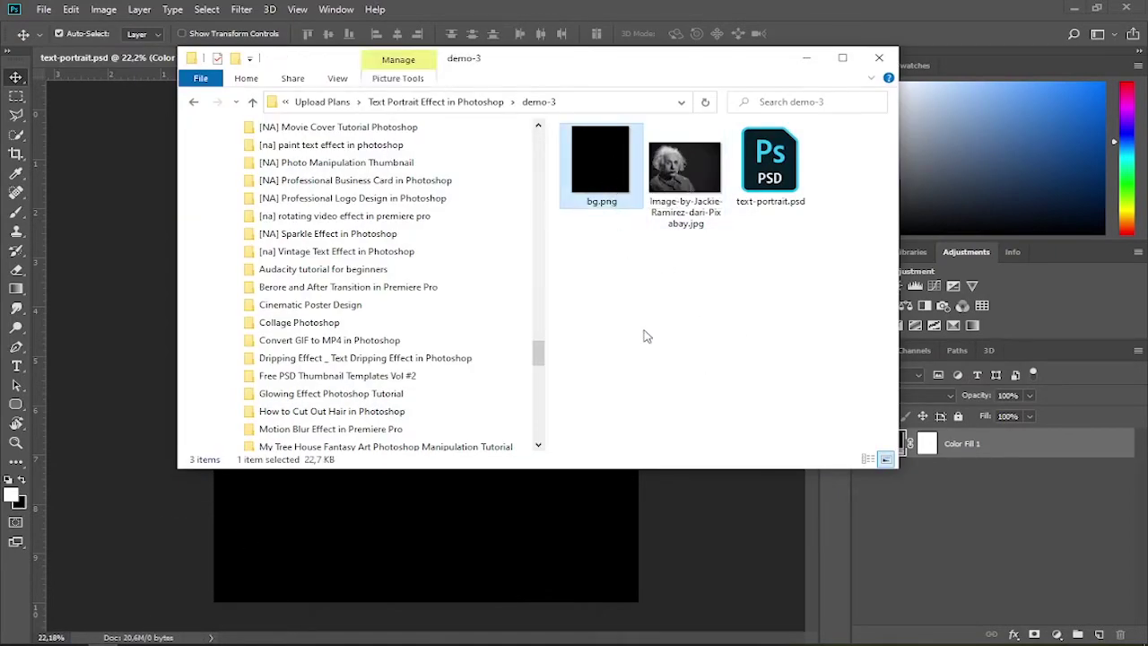
drag(700, 179, 470, 540)
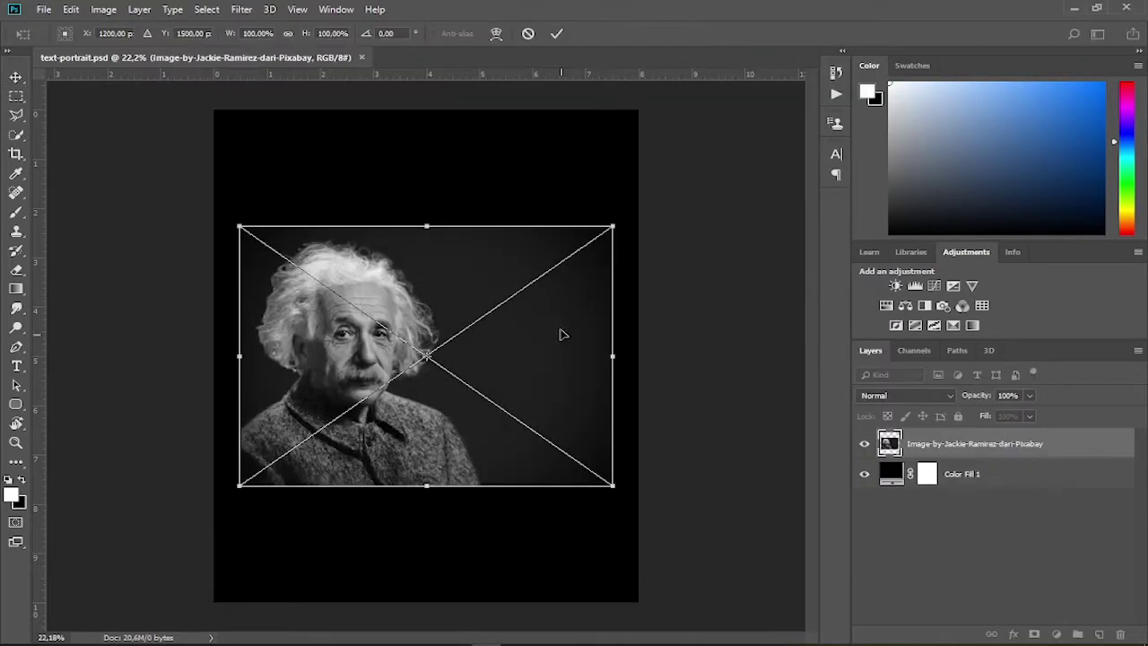
Commit the placed photo, hide Color Fill 1, and Select Subject with Quick Selection.
click(557, 34)
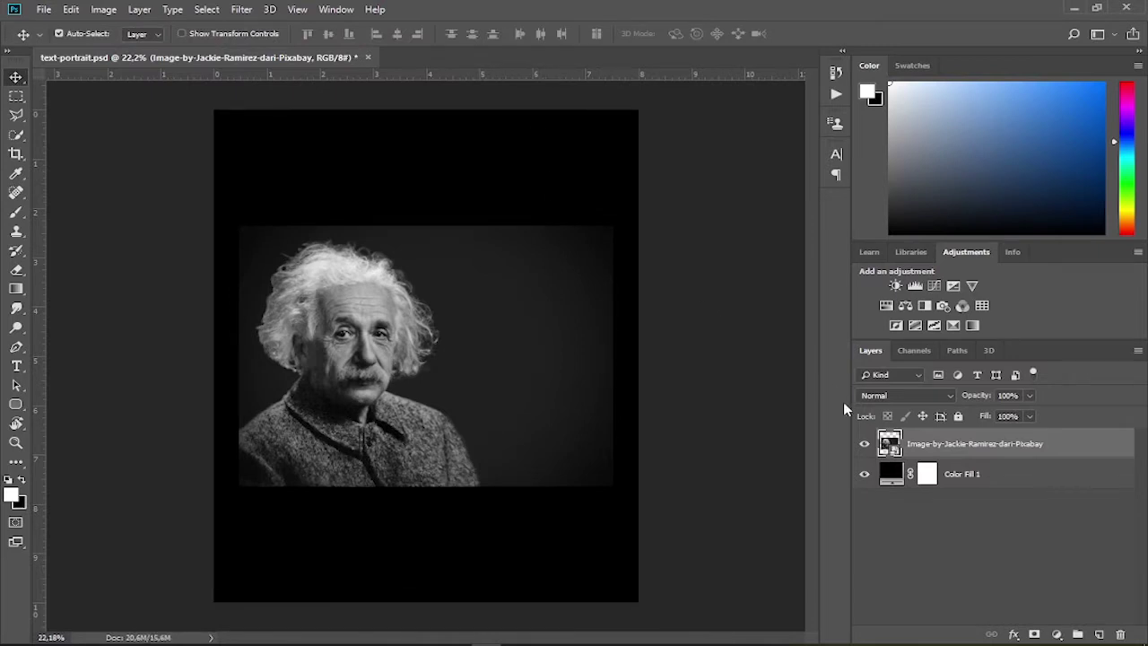
click(864, 475)
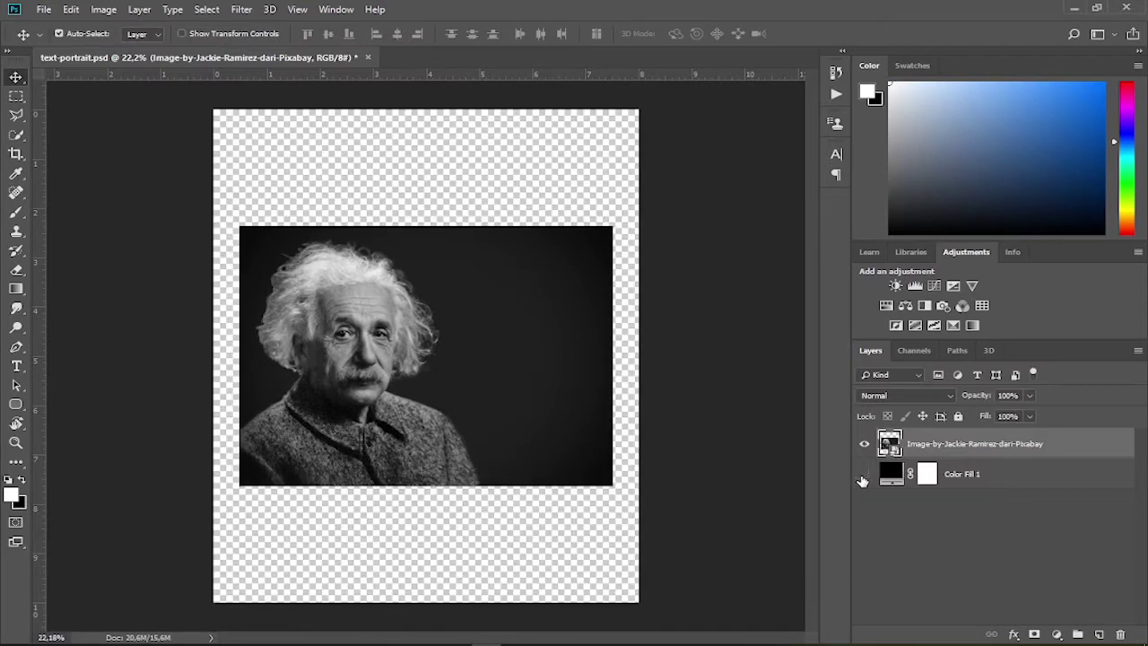
click(16, 134)
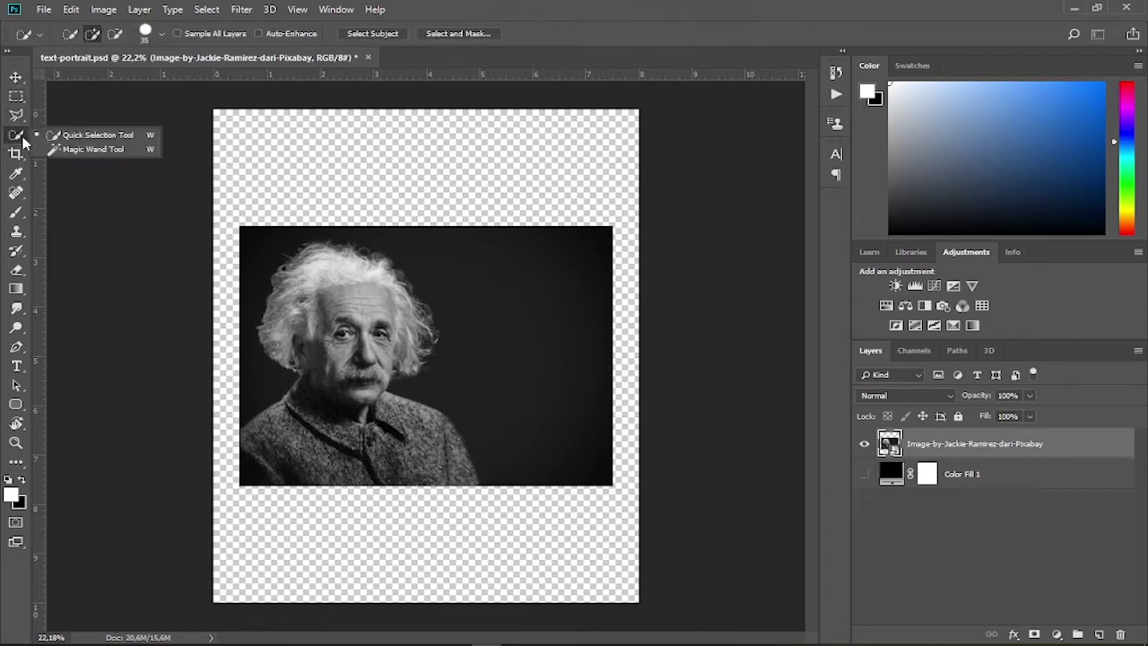
click(90, 135)
click(374, 34)
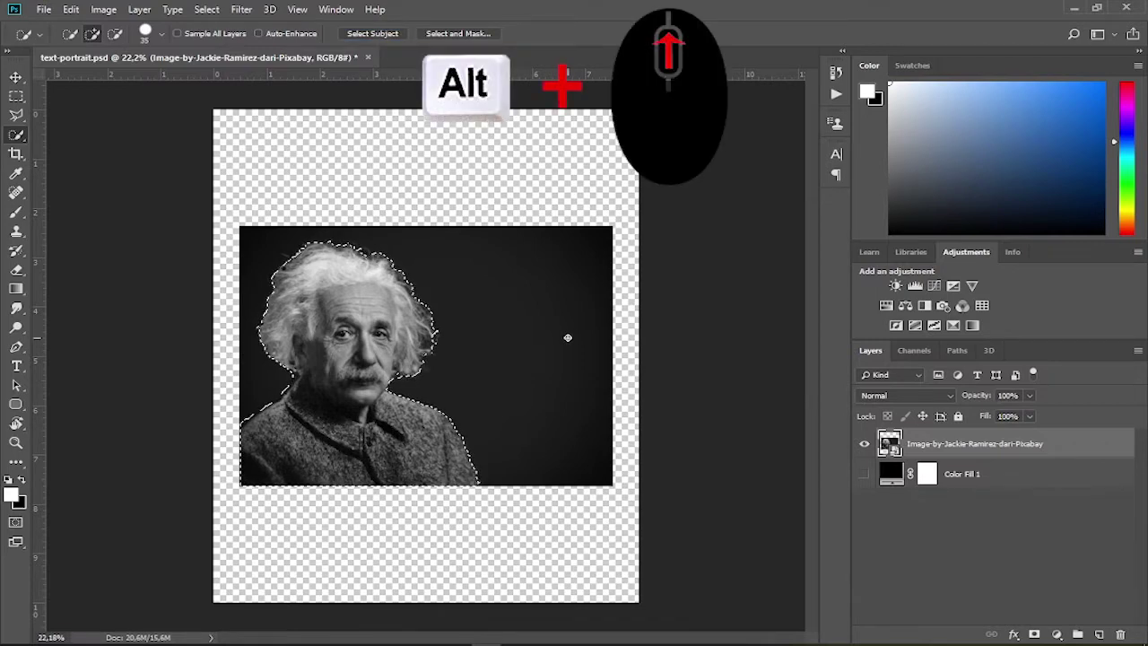
Zoom in on the selected figure and enter Select and Mask.
scroll(567, 337, up, 2)
scroll(515, 597, up, 2)
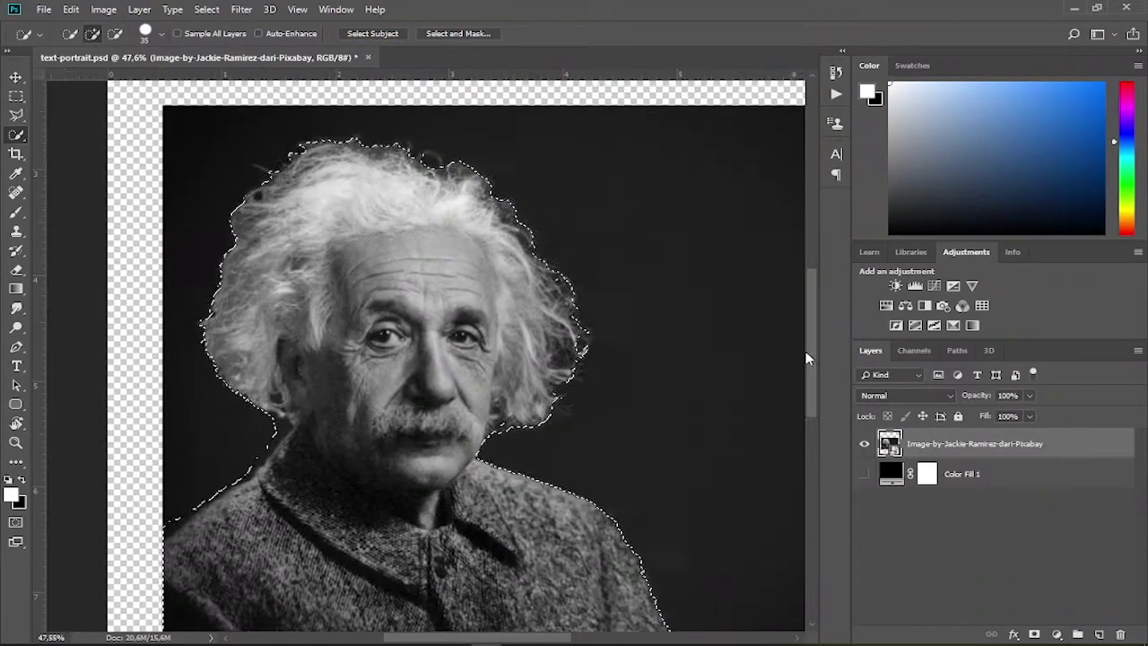
scroll(674, 601, up, 1)
scroll(538, 622, up, 1)
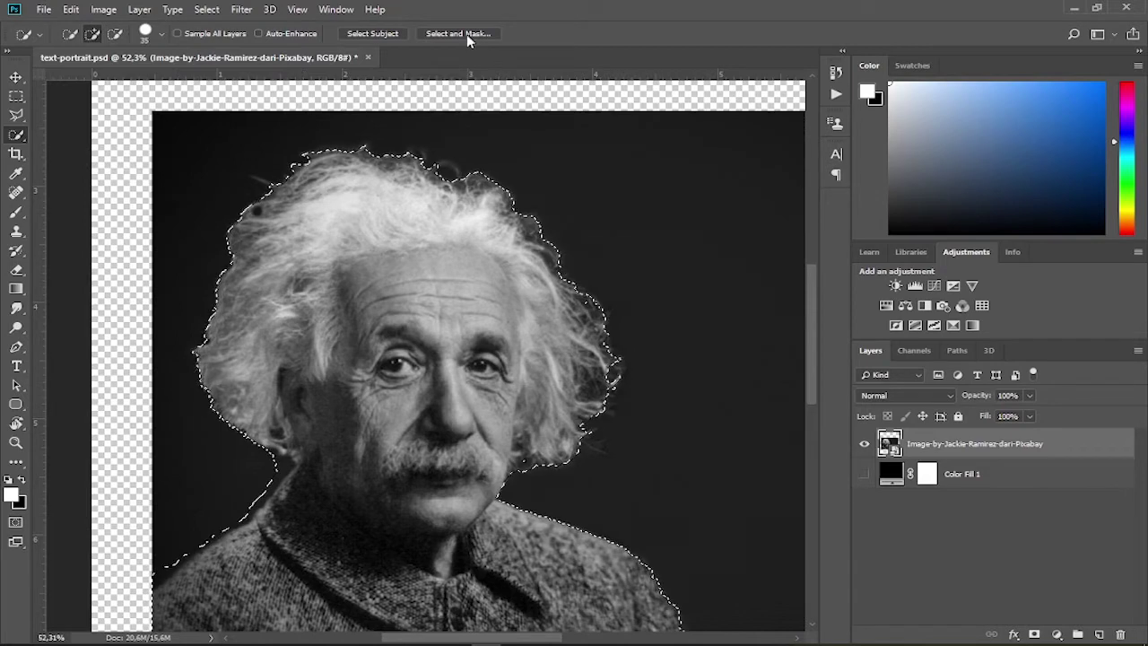
click(466, 34)
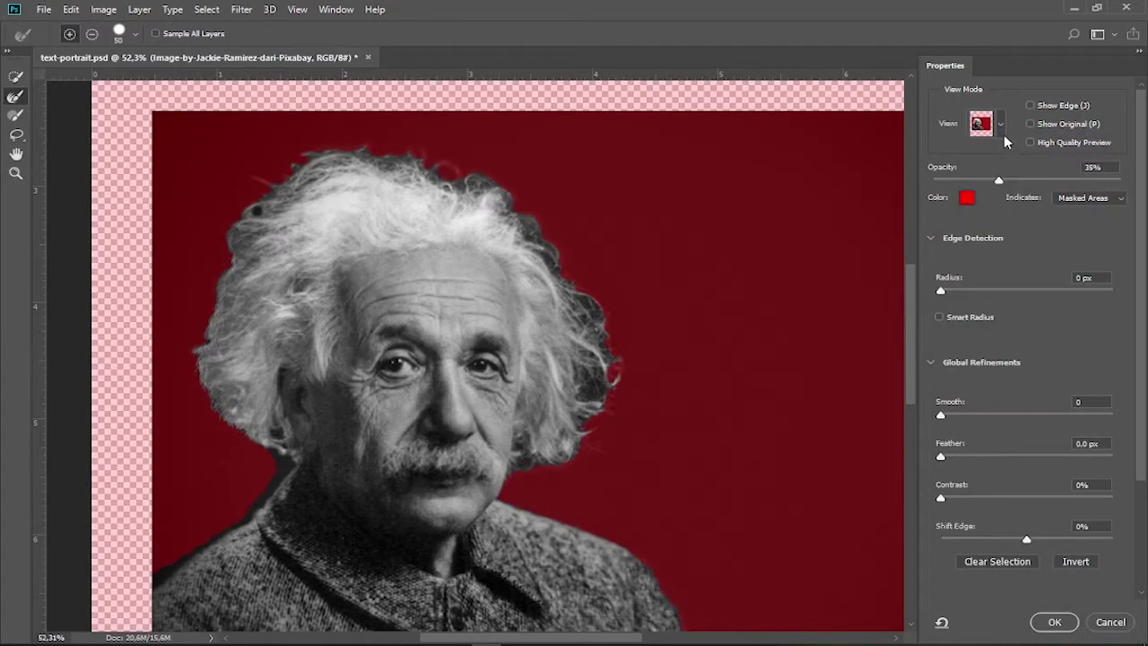
Preview in red Overlay at 100% opacity, set Radius 8 px, and brush-refine the hair edges.
click(1000, 124)
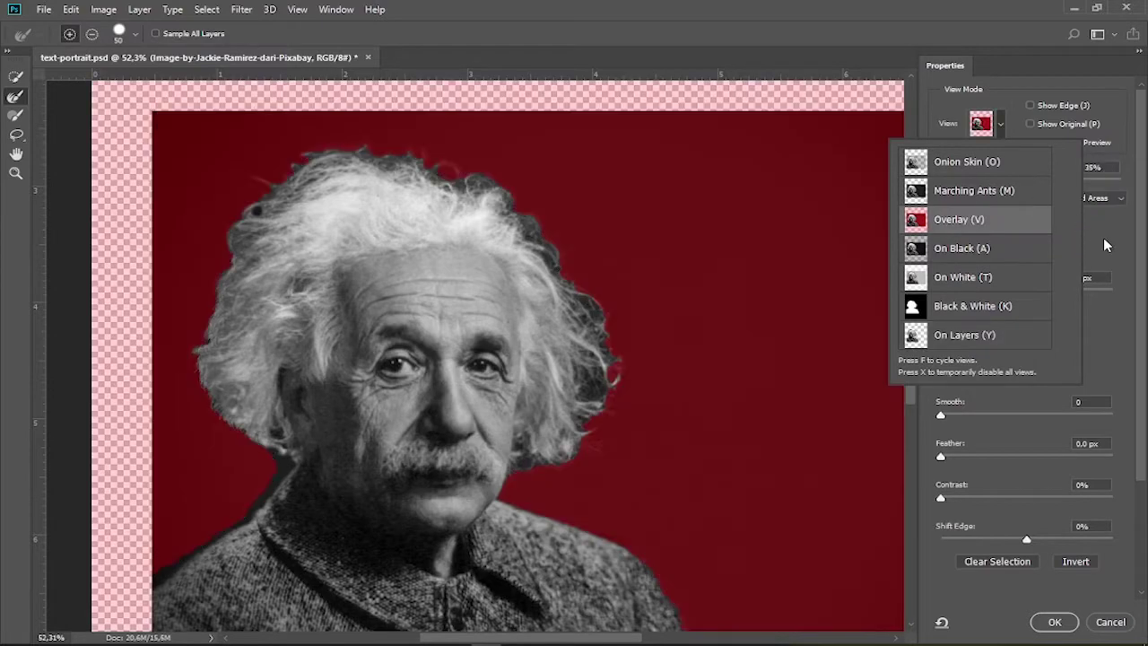
click(1103, 237)
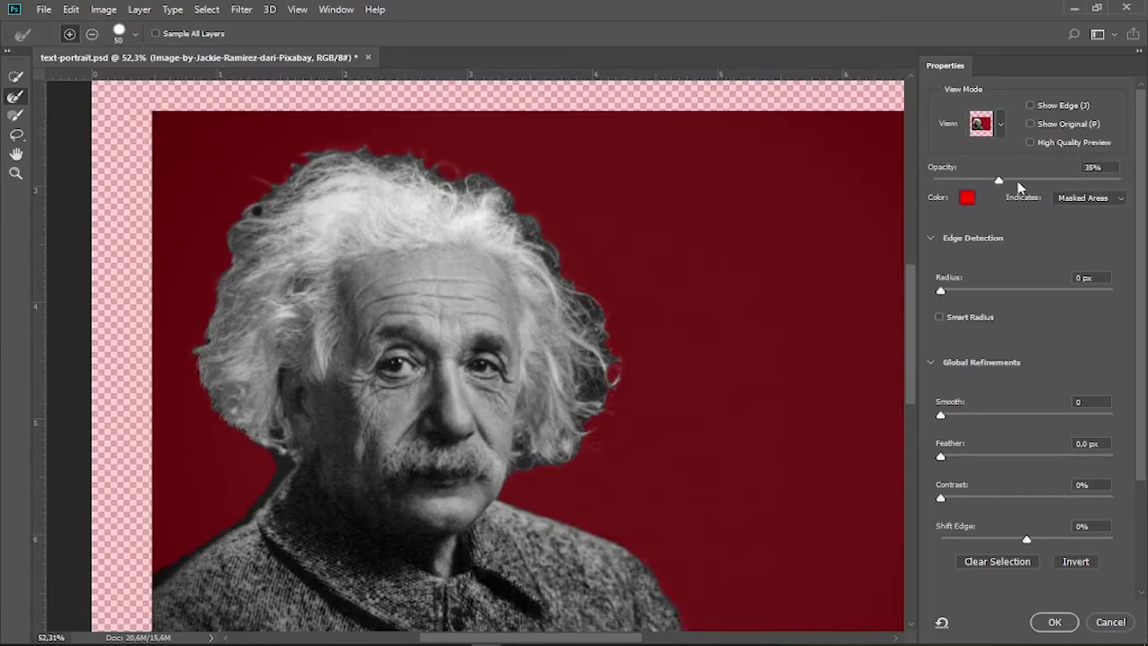
drag(995, 180, 1121, 182)
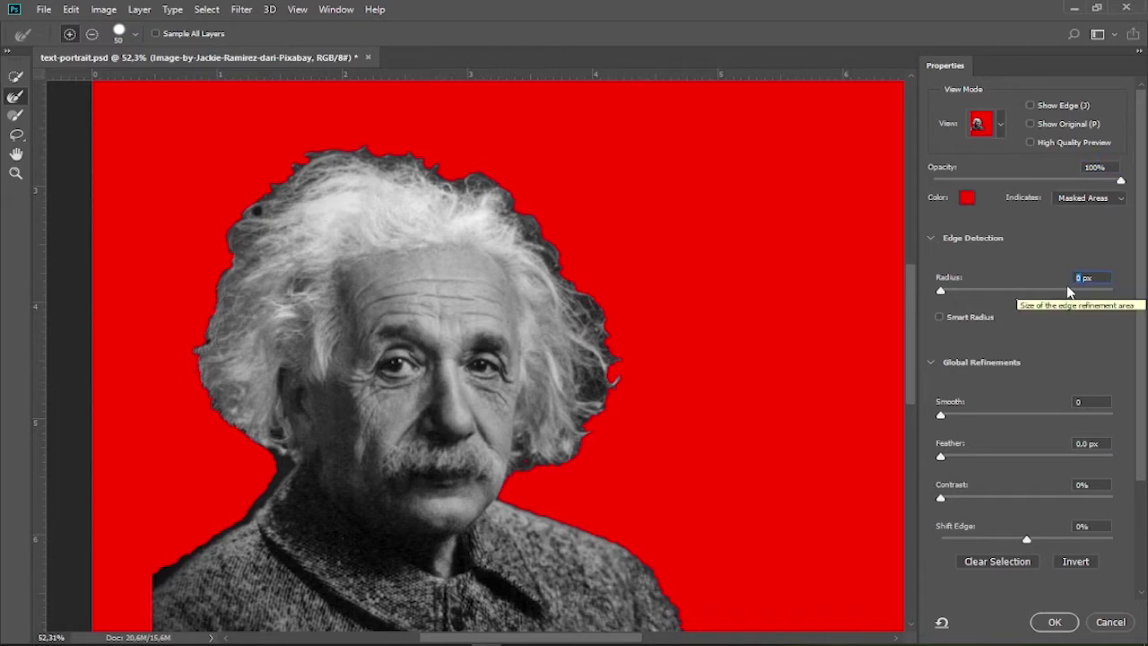
text(8)
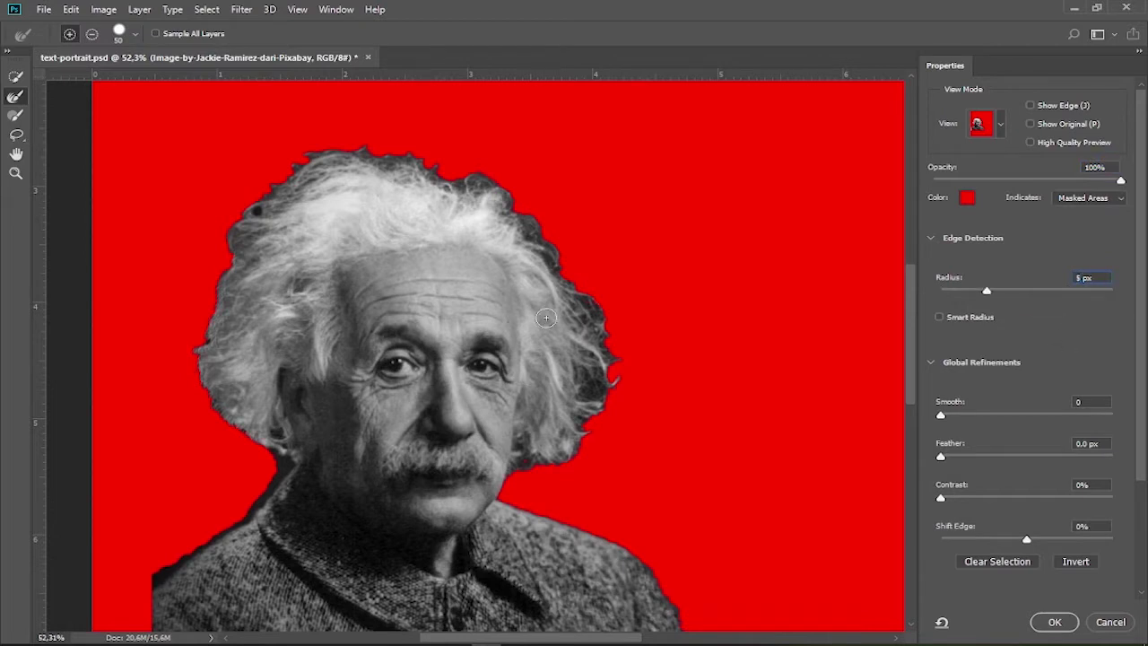
click(16, 97)
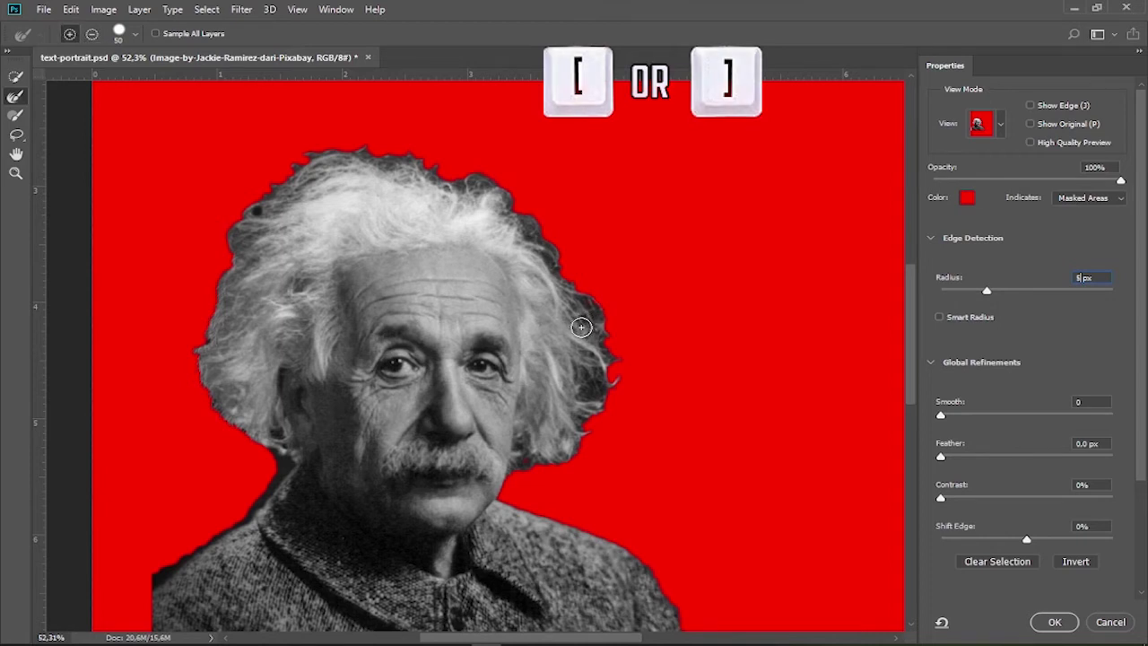
mouse_move(588, 428)
mouse_down()
mouse_move(596, 373)
mouse_move(408, 161)
mouse_move(305, 170)
mouse_move(263, 198)
mouse_move(213, 315)
mouse_move(282, 463)
mouse_up()
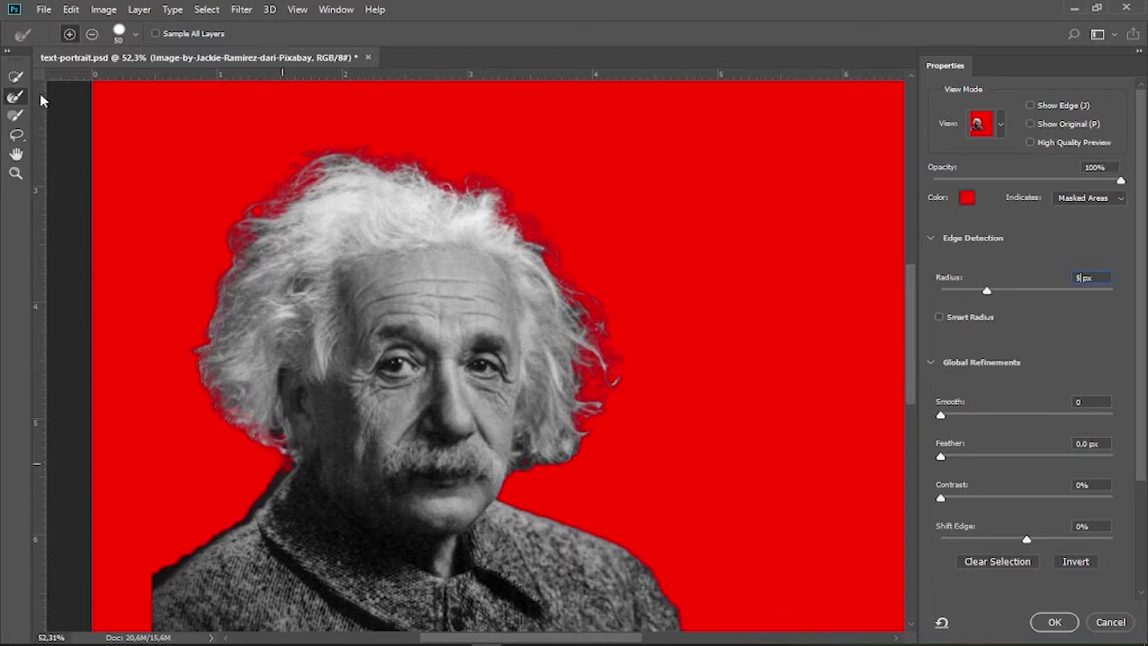
Subtract stray areas from the selection and refine the hair edges further.
click(15, 77)
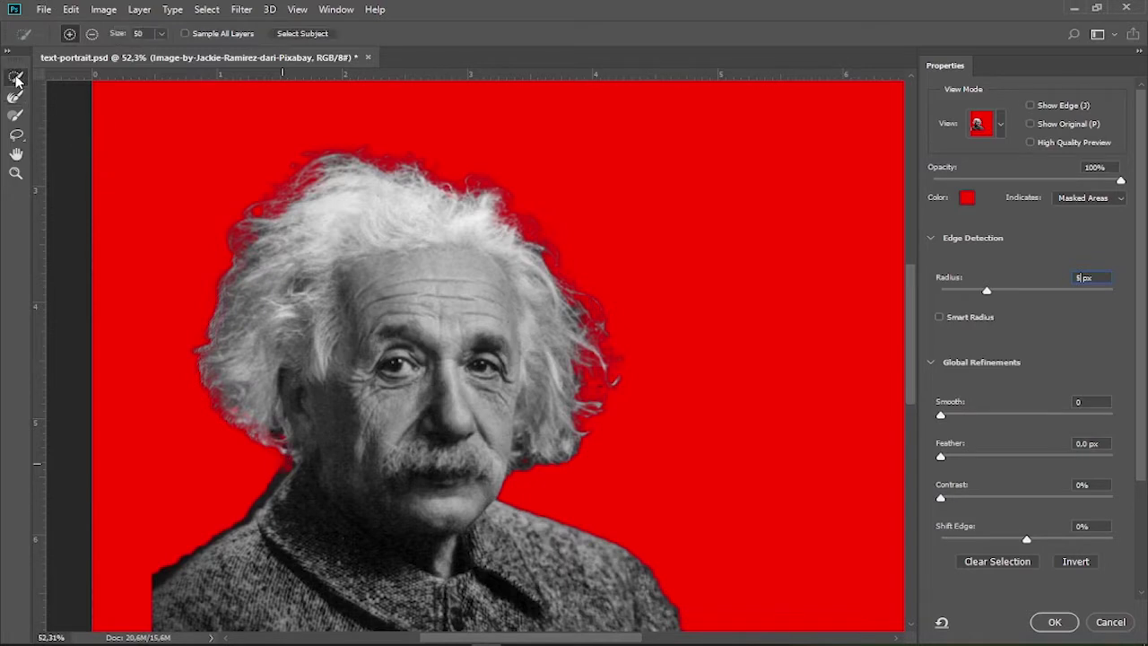
click(92, 34)
drag(194, 463, 272, 475)
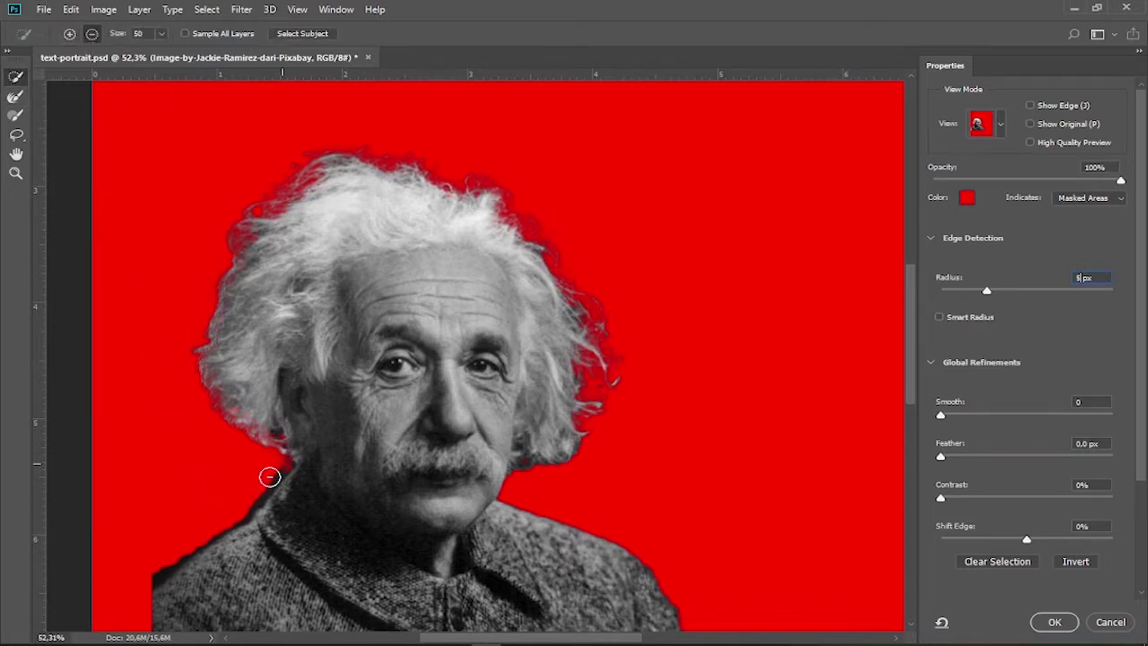
scroll(741, 428, down, 5)
scroll(741, 428, up, 5)
key(r)
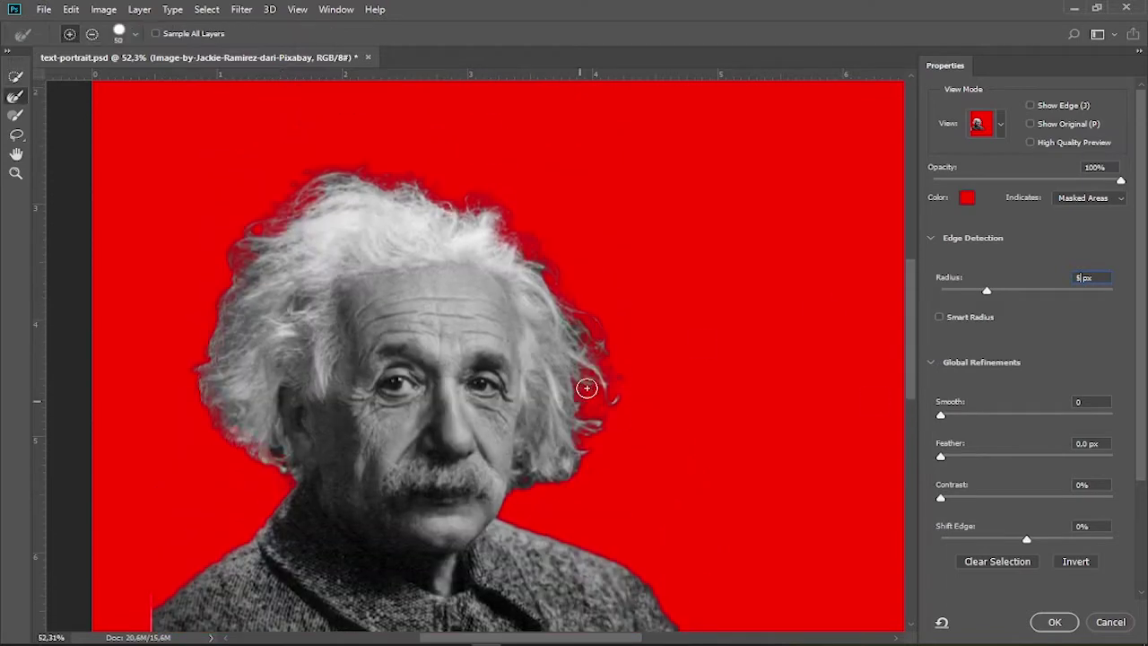
drag(912, 343, 923, 376)
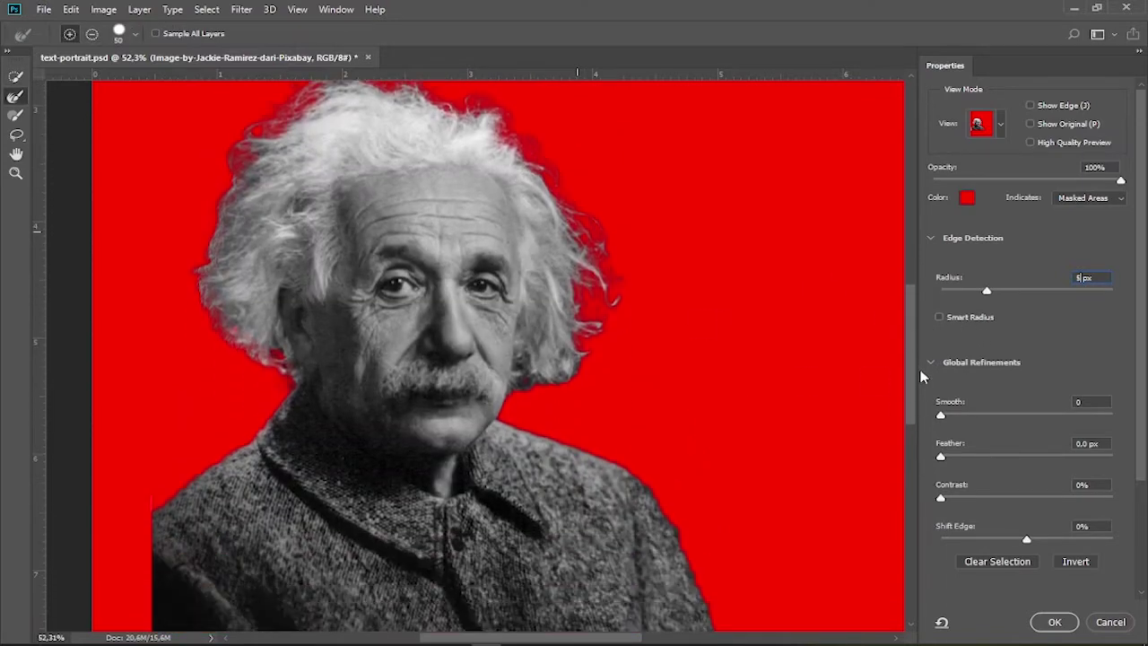
Enable Decontaminate Colors at 80% and set Output To: New Layer.
scroll(1139, 369, down, 3)
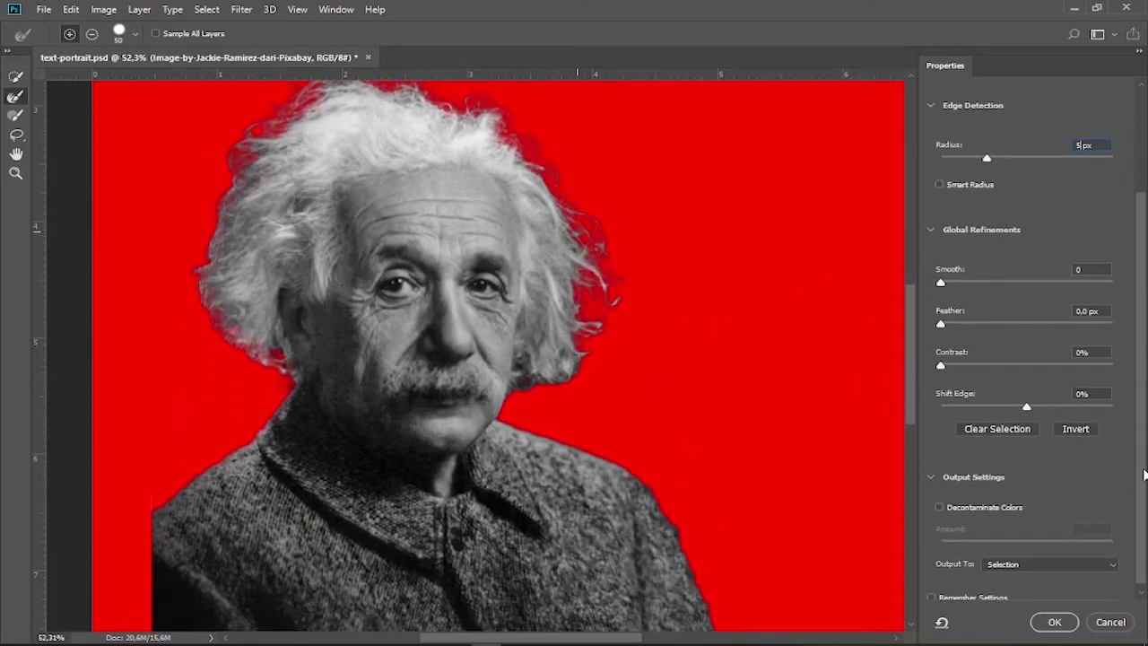
click(940, 497)
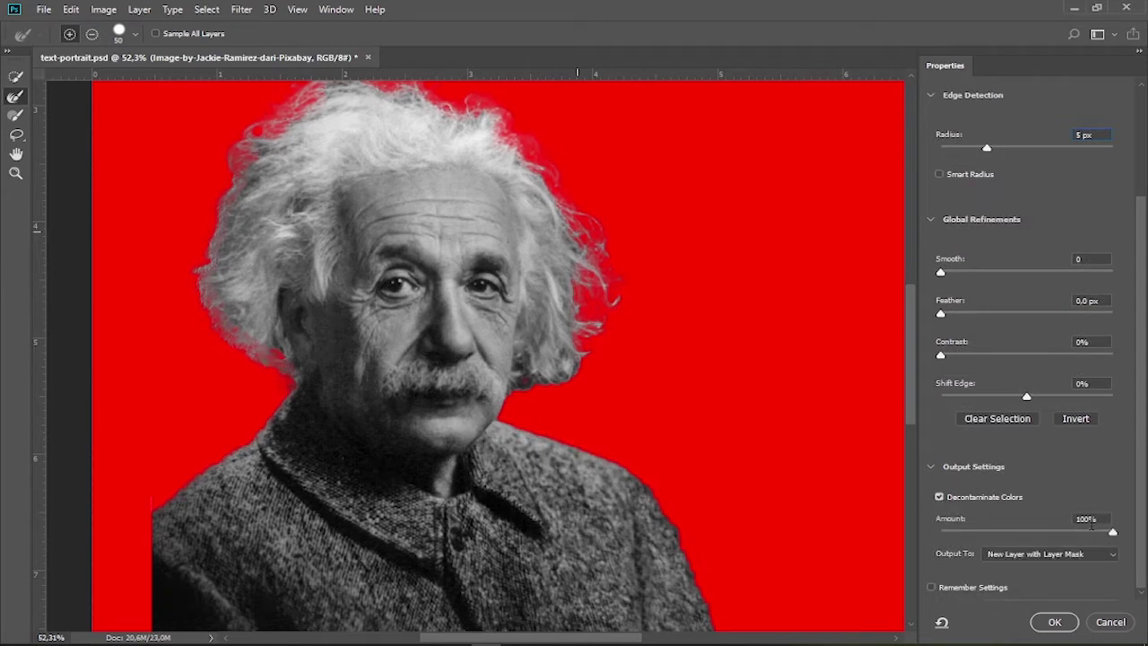
drag(1108, 533, 1087, 536)
click(1072, 555)
click(1031, 581)
Create the cut-out layer, desaturate it, and scale it to about 229% to fill the canvas.
click(1059, 621)
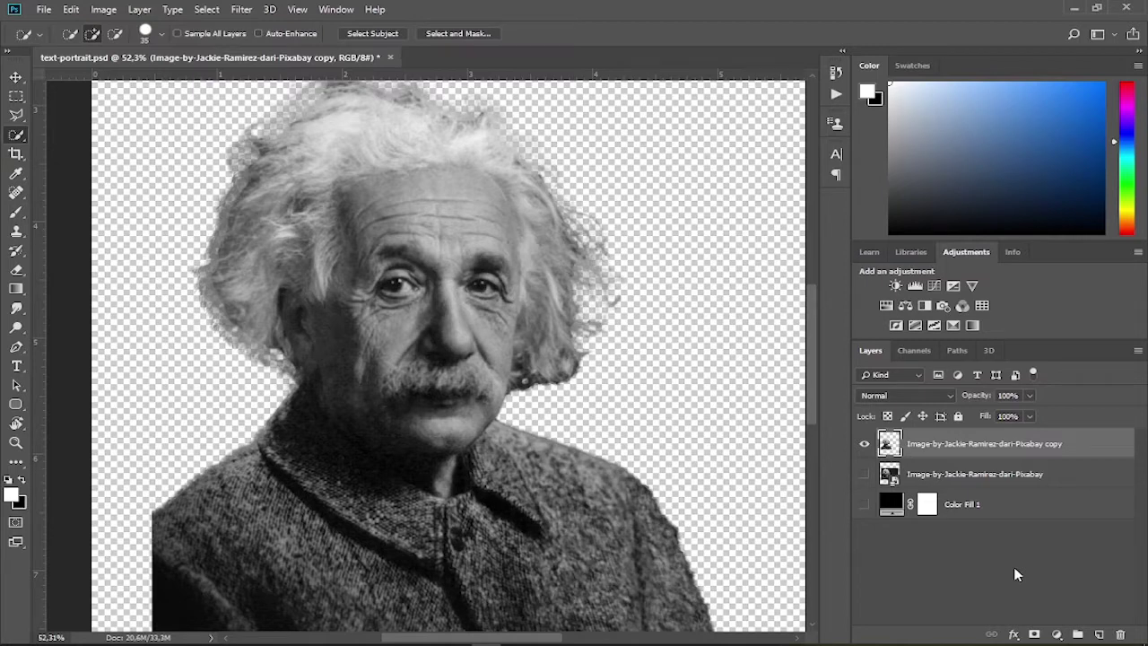
key(ctrl+shift+u)
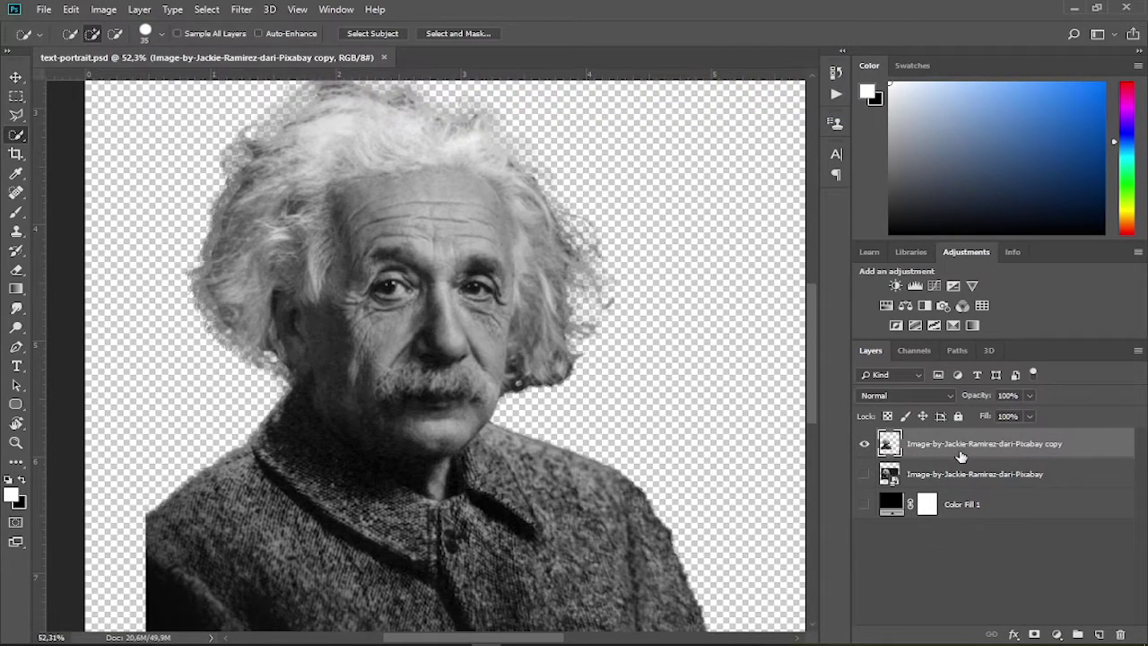
key(ctrl+t)
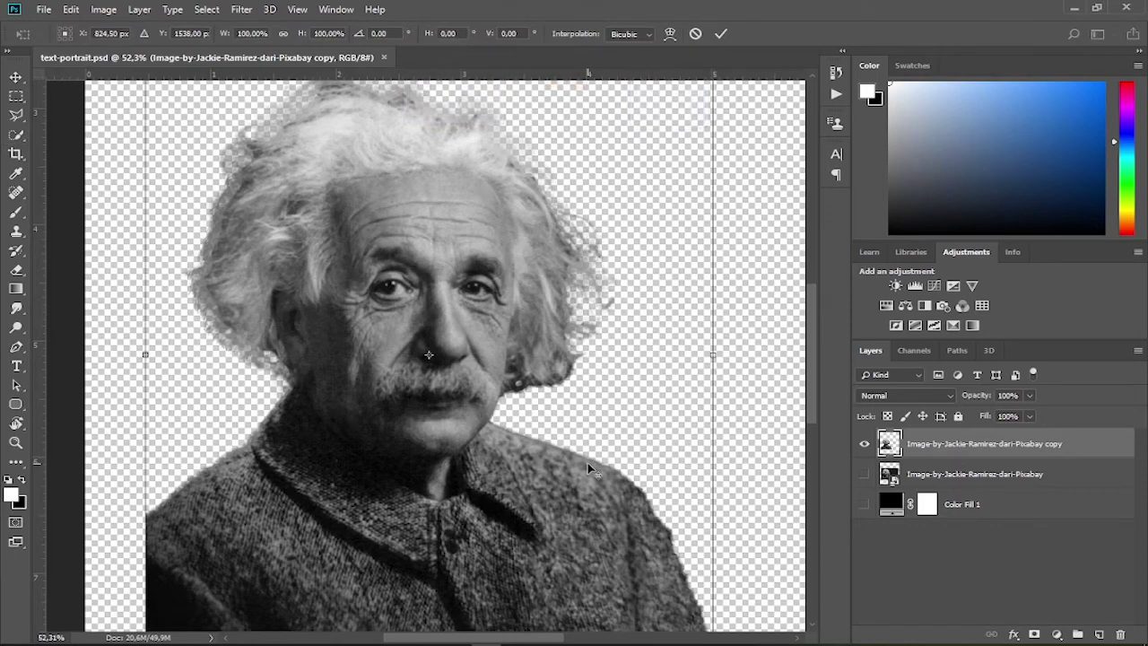
key(ctrl+0)
key(alt+shift)
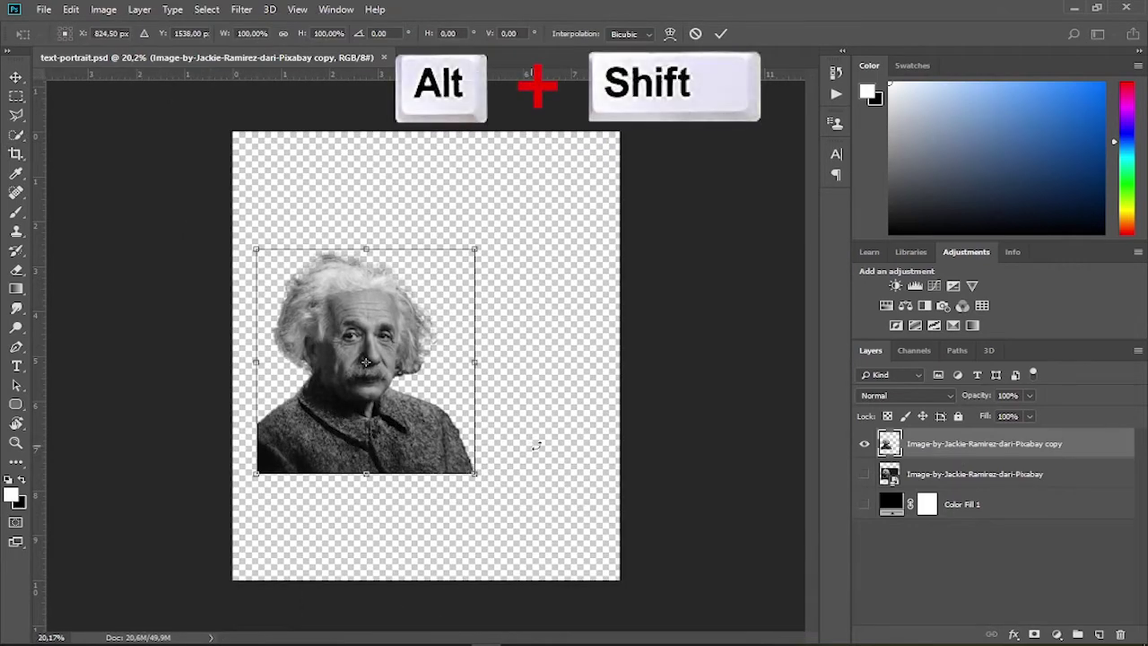
drag(480, 245, 622, 183)
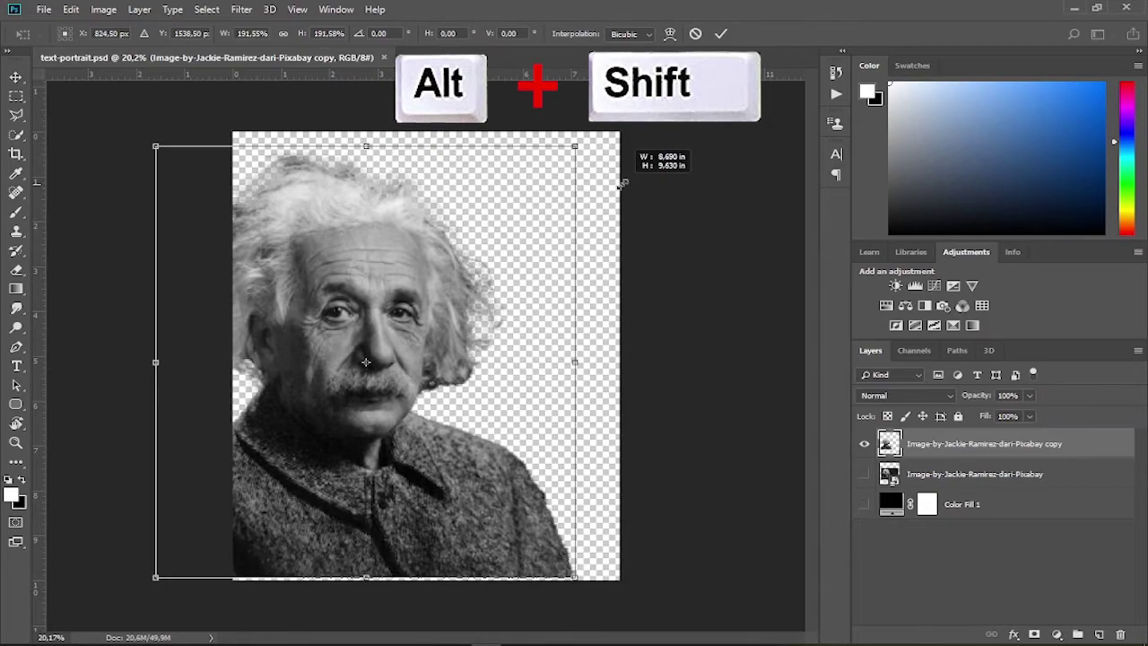
mouse_move(500, 307)
mouse_down()
mouse_move(585, 253)
mouse_move(536, 332)
mouse_up()
drag(699, 167, 705, 161)
drag(549, 288, 551, 320)
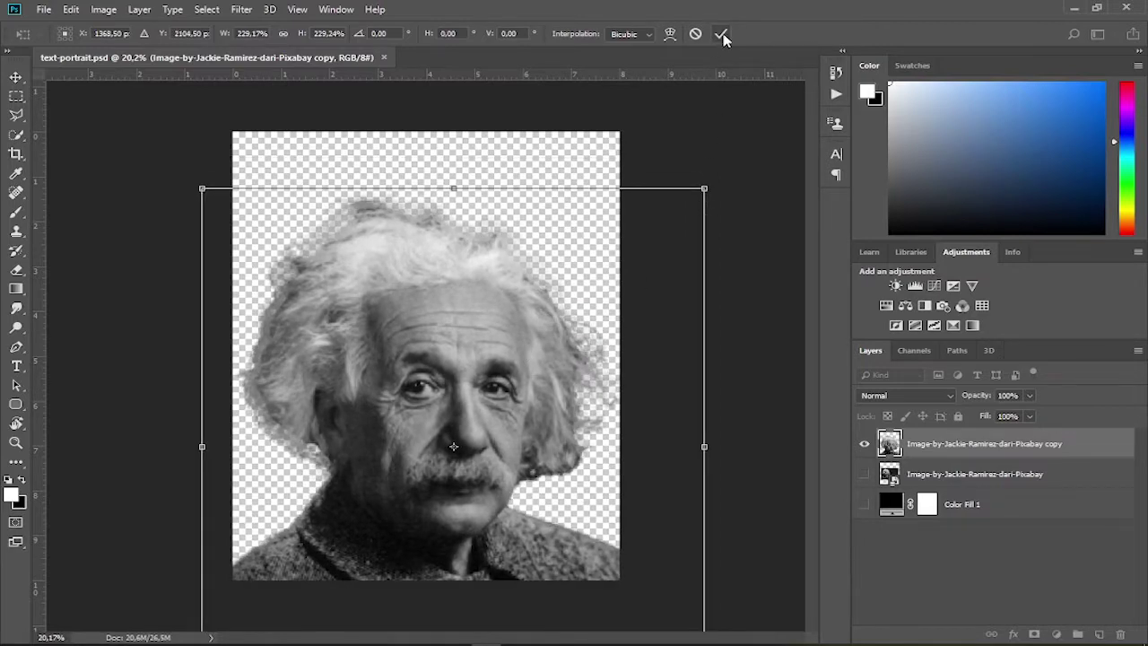
click(723, 35)
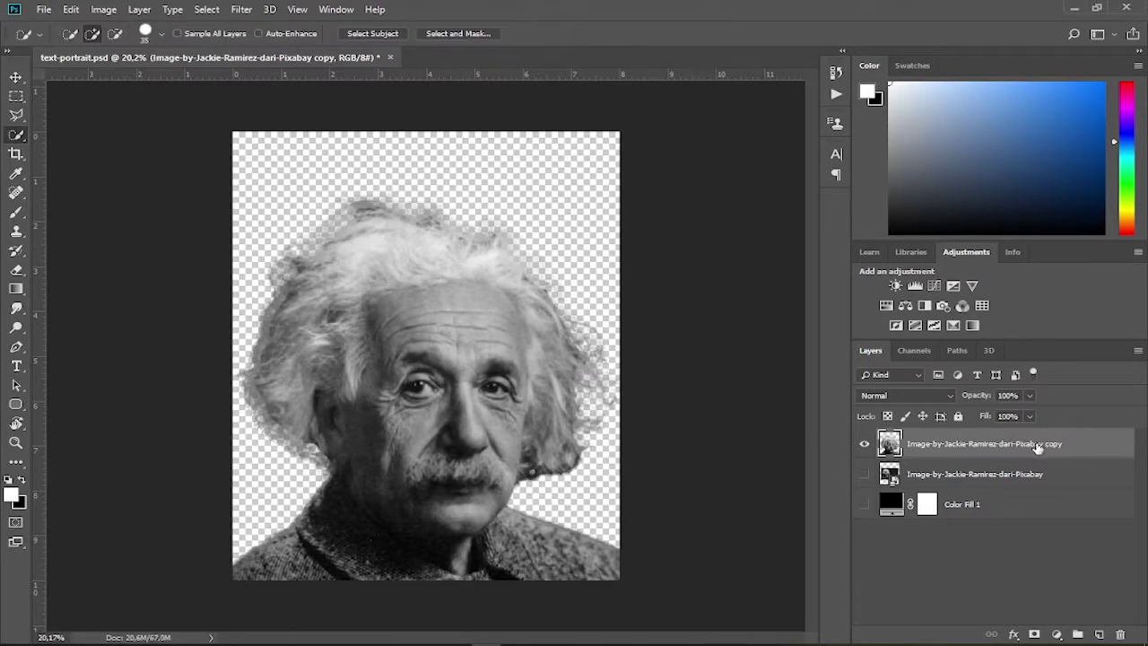
Duplicate the grayscale cut-out layer into a new document named displacement and save it.
click(1136, 352)
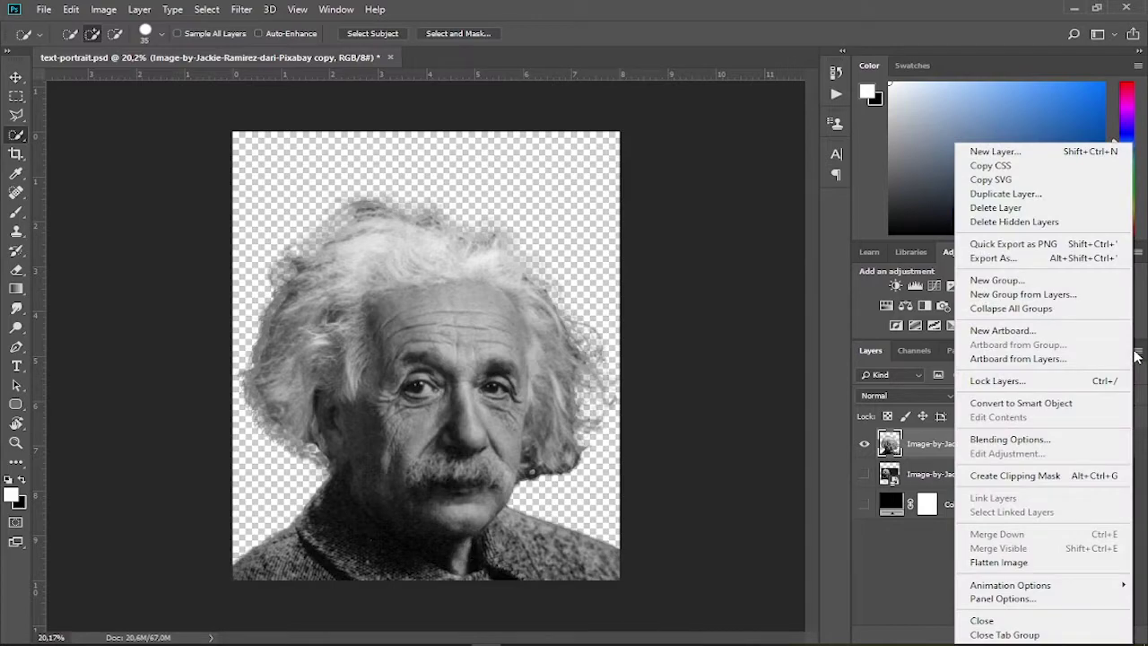
click(1047, 194)
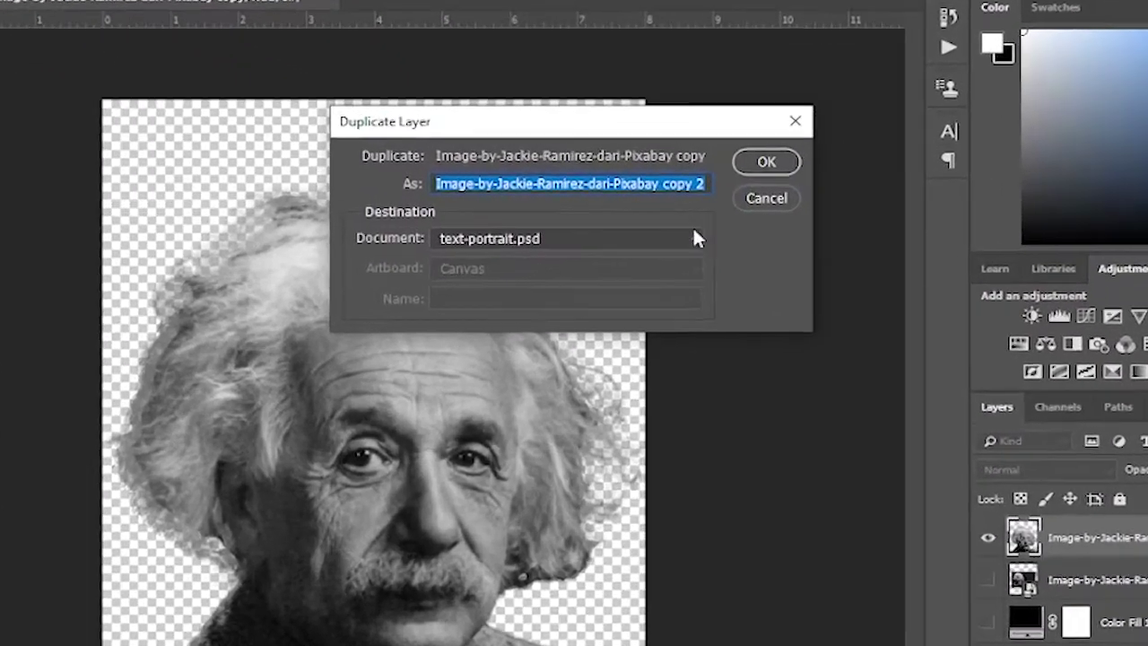
click(583, 235)
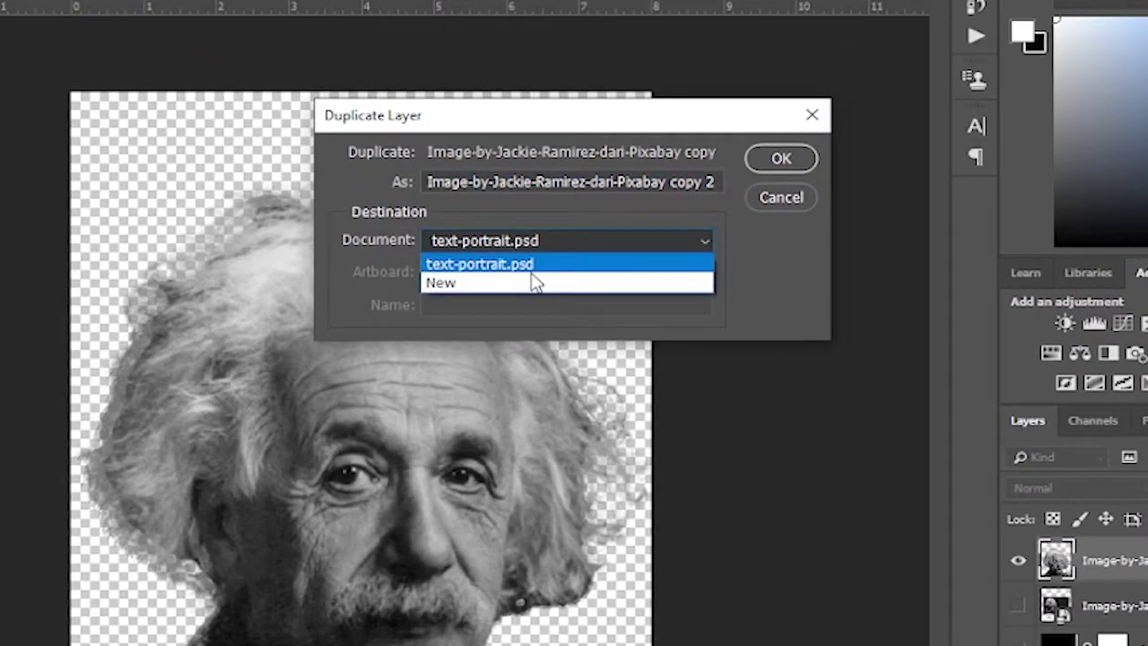
click(536, 282)
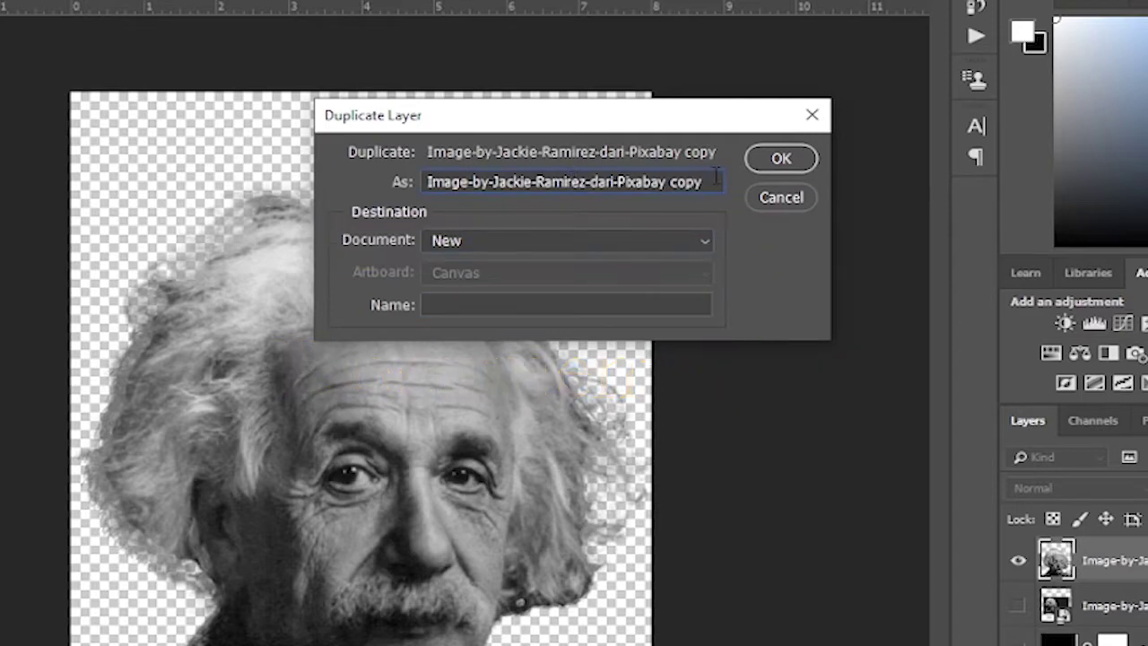
text(displacement)
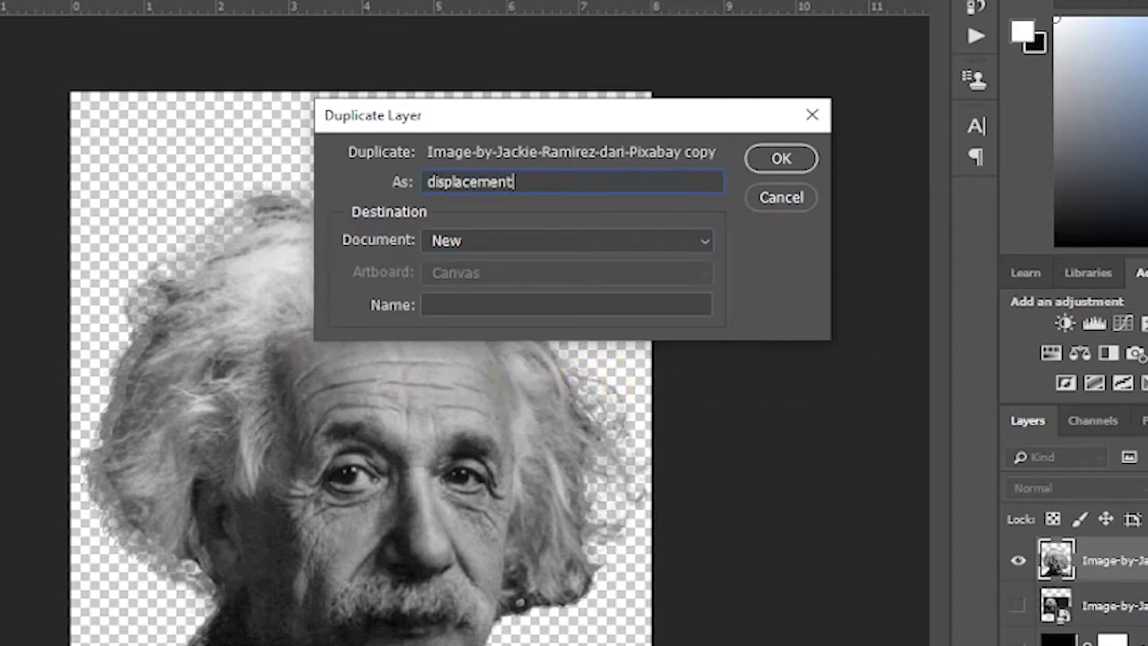
click(492, 305)
text(lacement)
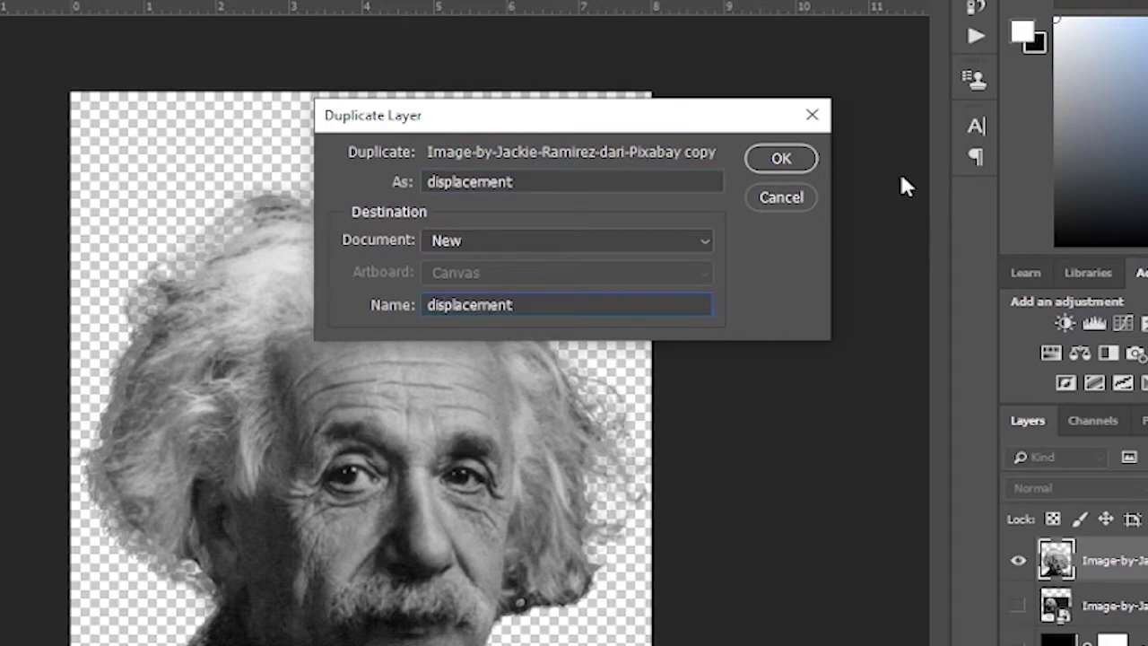
click(781, 159)
key(ctrl+s)
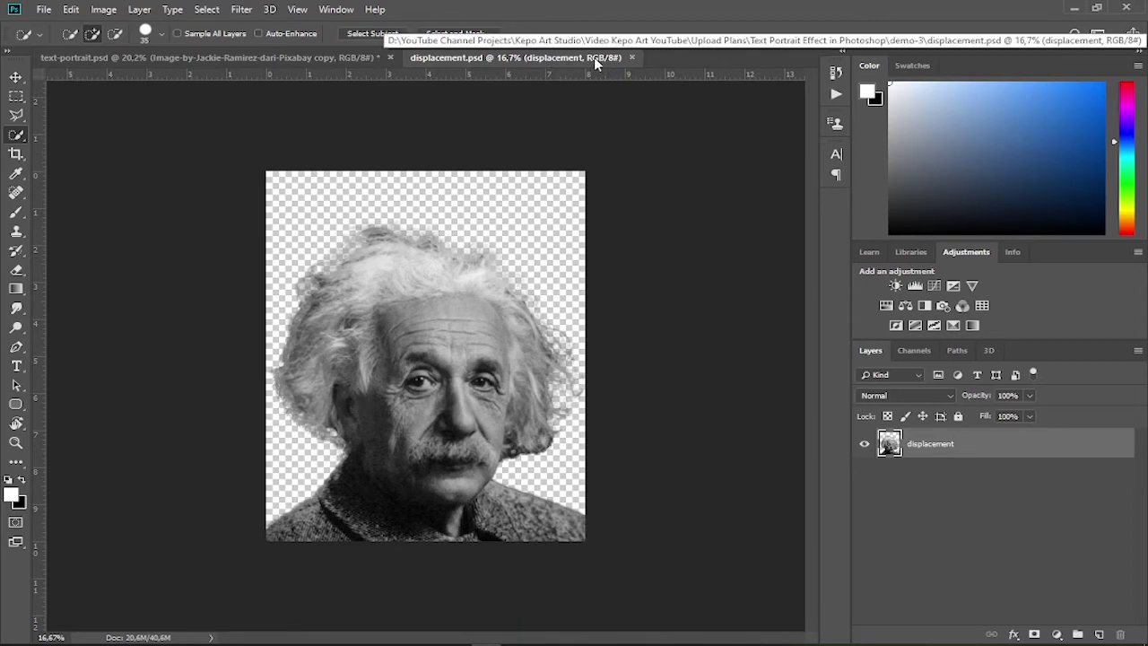
Blur the displacement image with a 3.0 px Gaussian Blur.
click(241, 9)
mouse_move(260, 177)
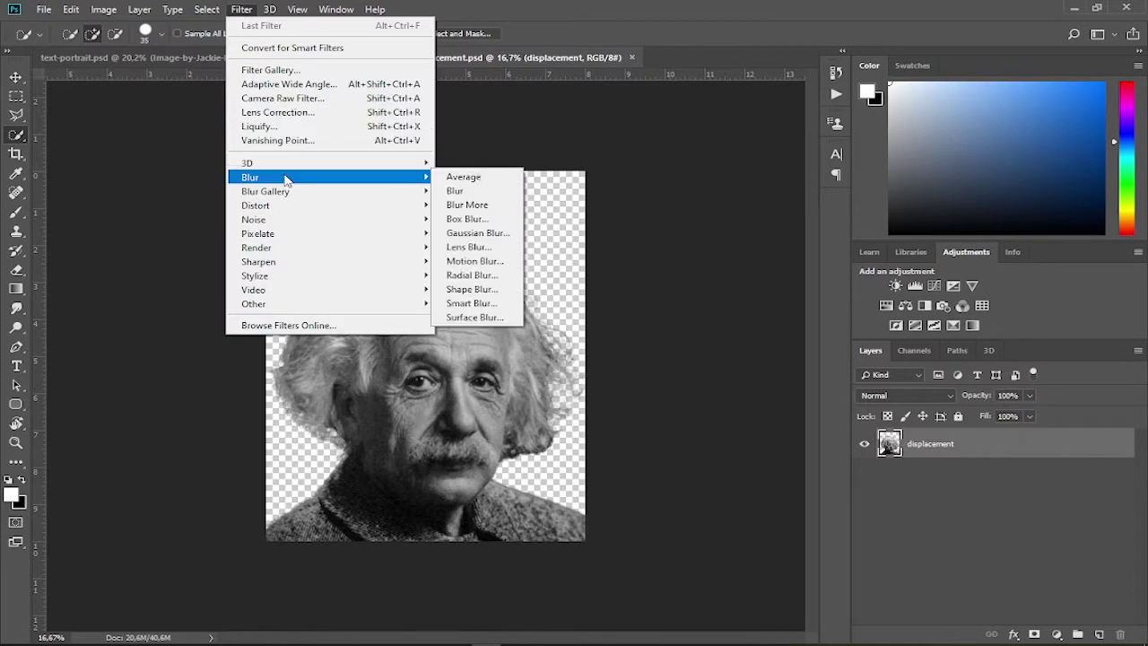
click(477, 233)
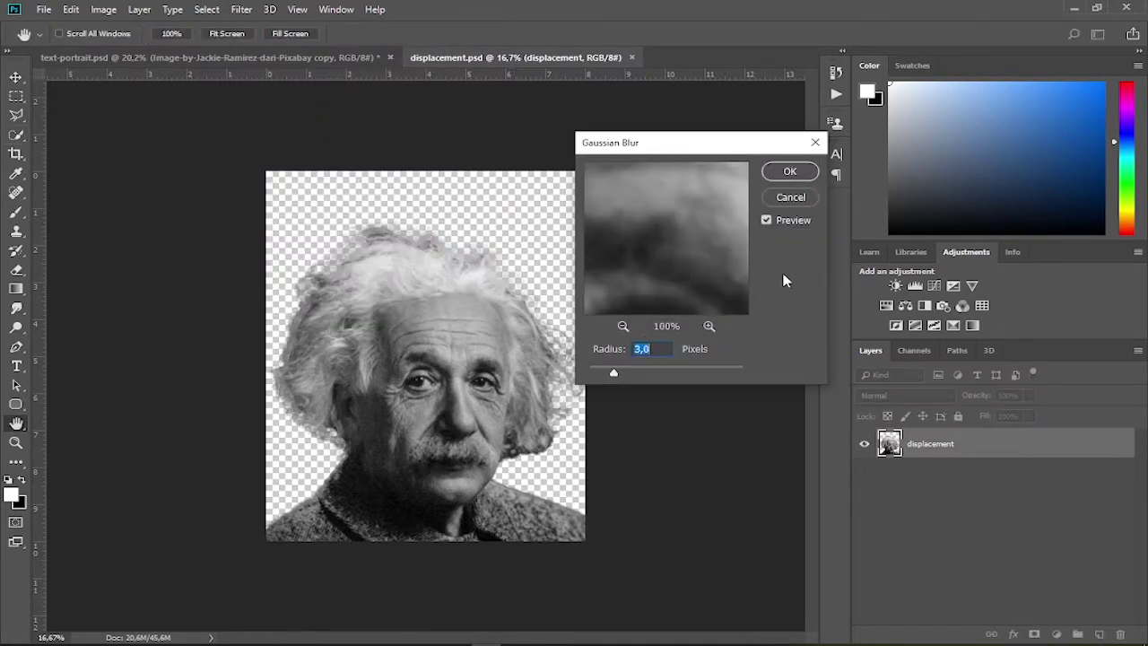
click(791, 175)
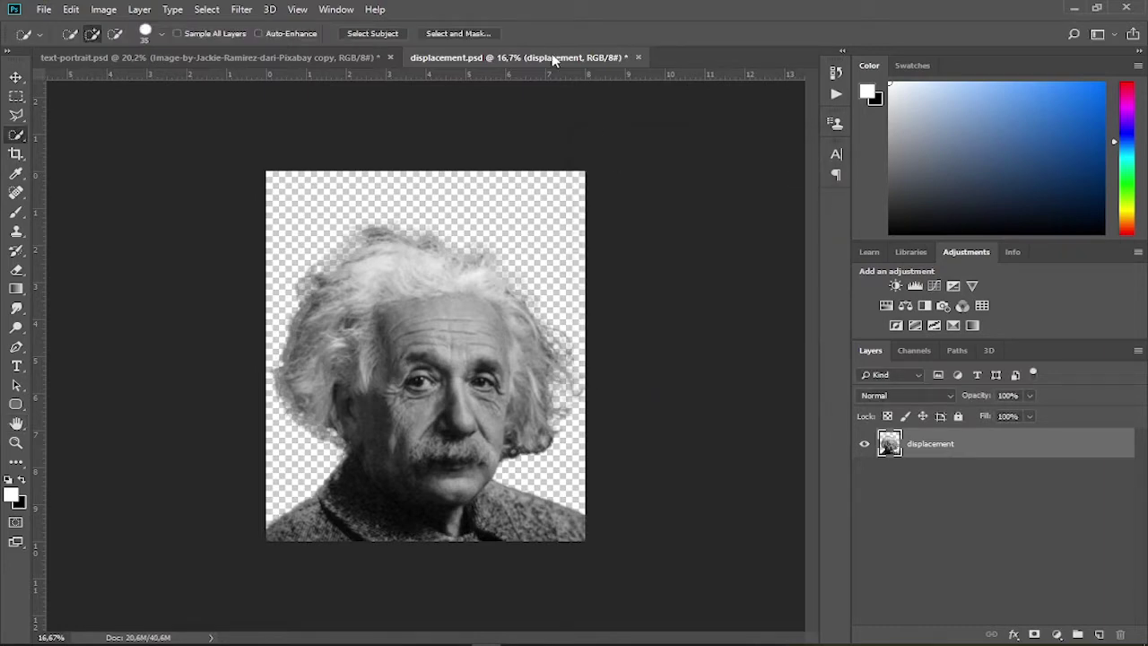
click(42, 10)
click(79, 174)
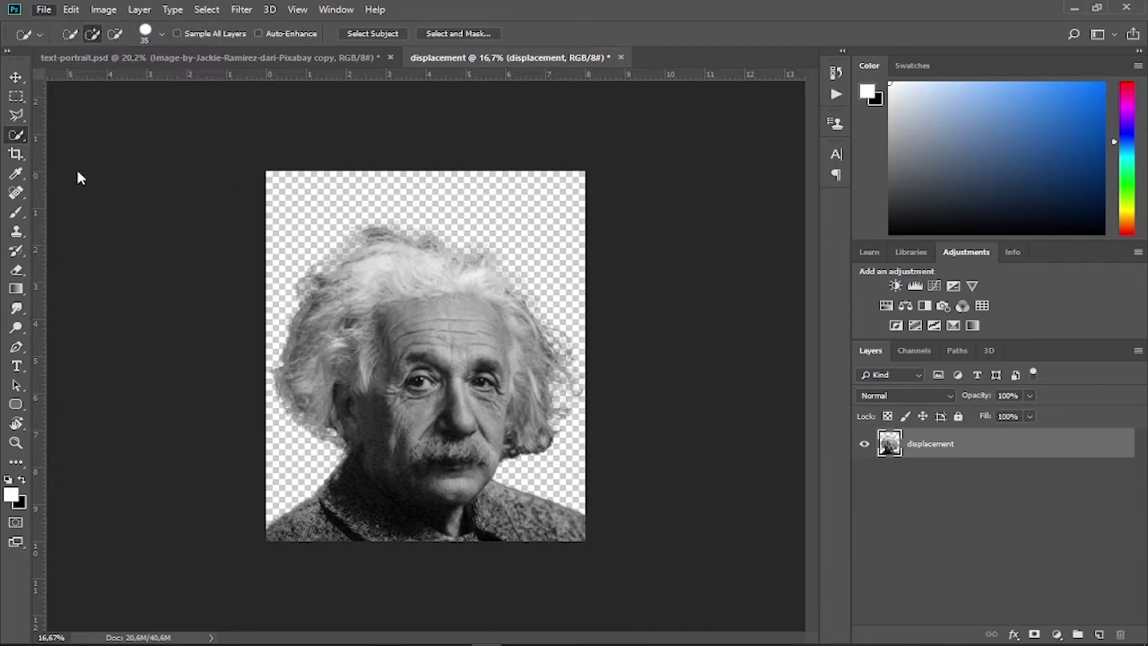
Save it as displacement.psd in demo-3, close it, and open the demo-3 folder.
text(displacement)
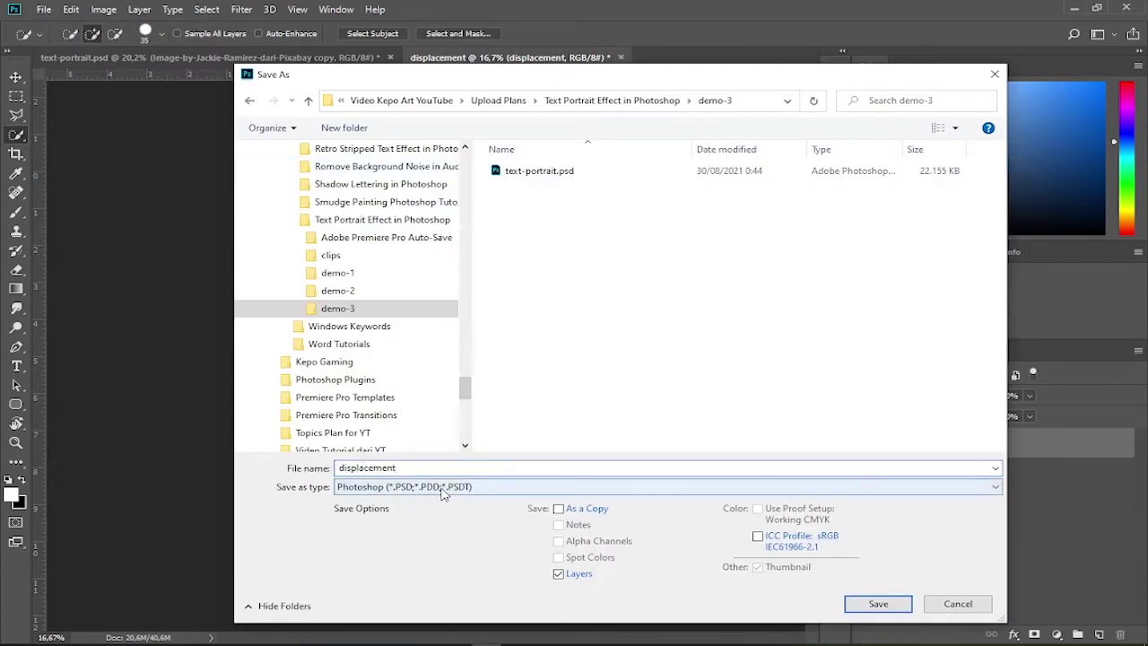
click(844, 608)
click(747, 181)
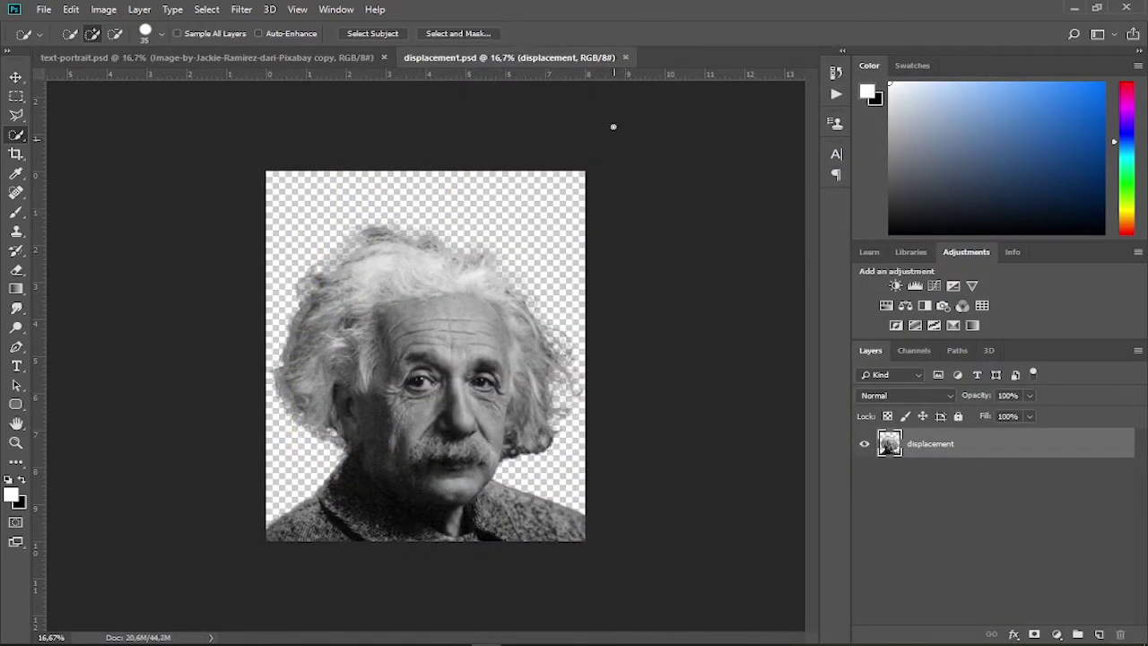
click(626, 57)
click(88, 641)
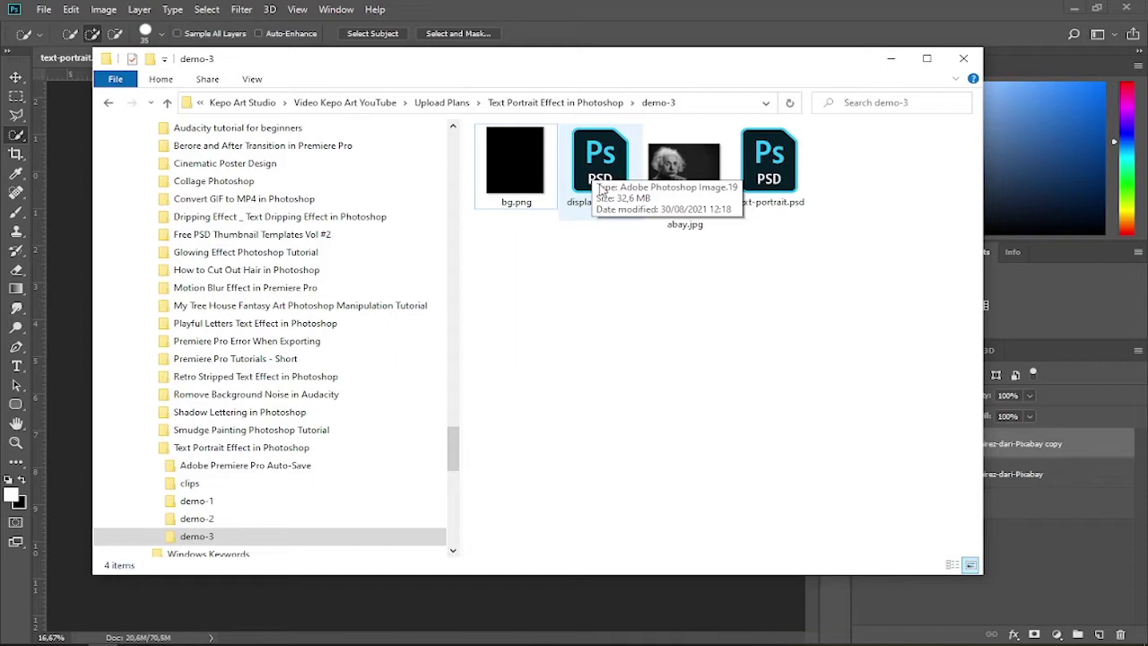
Paste words-related-to-albert-einstein.txt into demo-3, review it in Notepad, then minimise both windows.
right_click(732, 303)
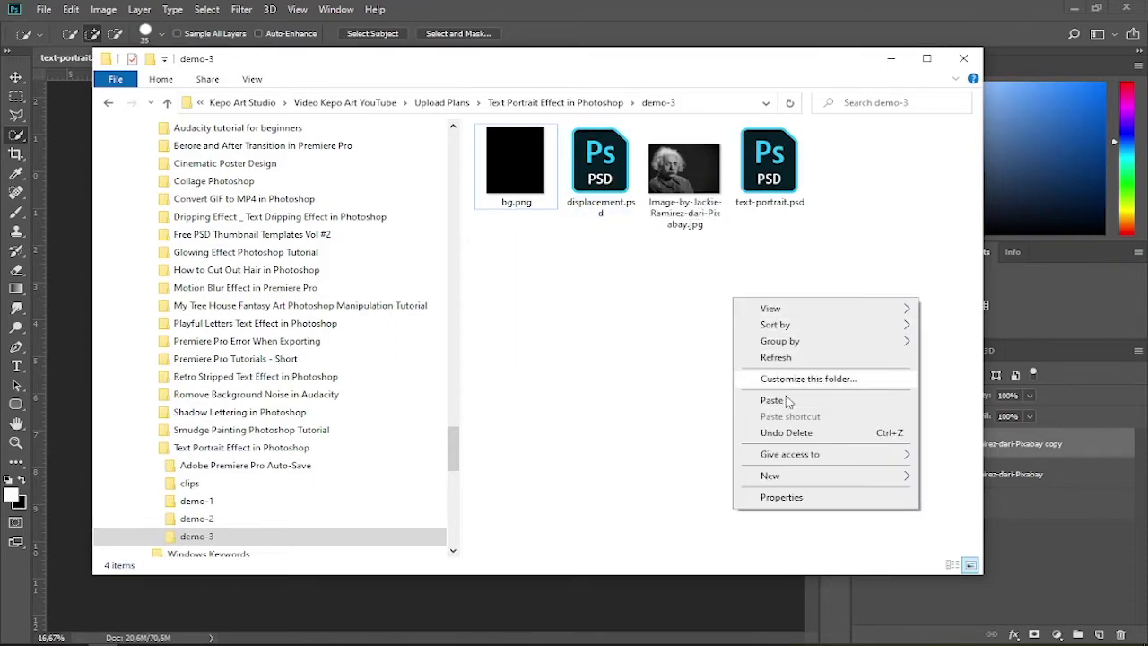
click(785, 399)
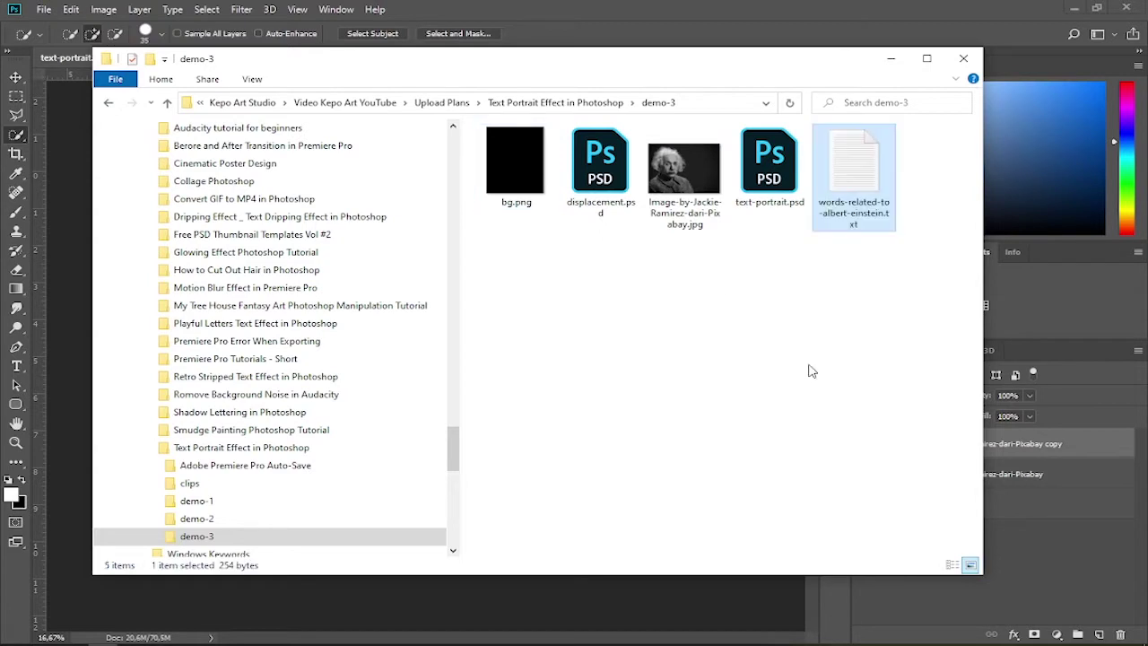
double_click(850, 208)
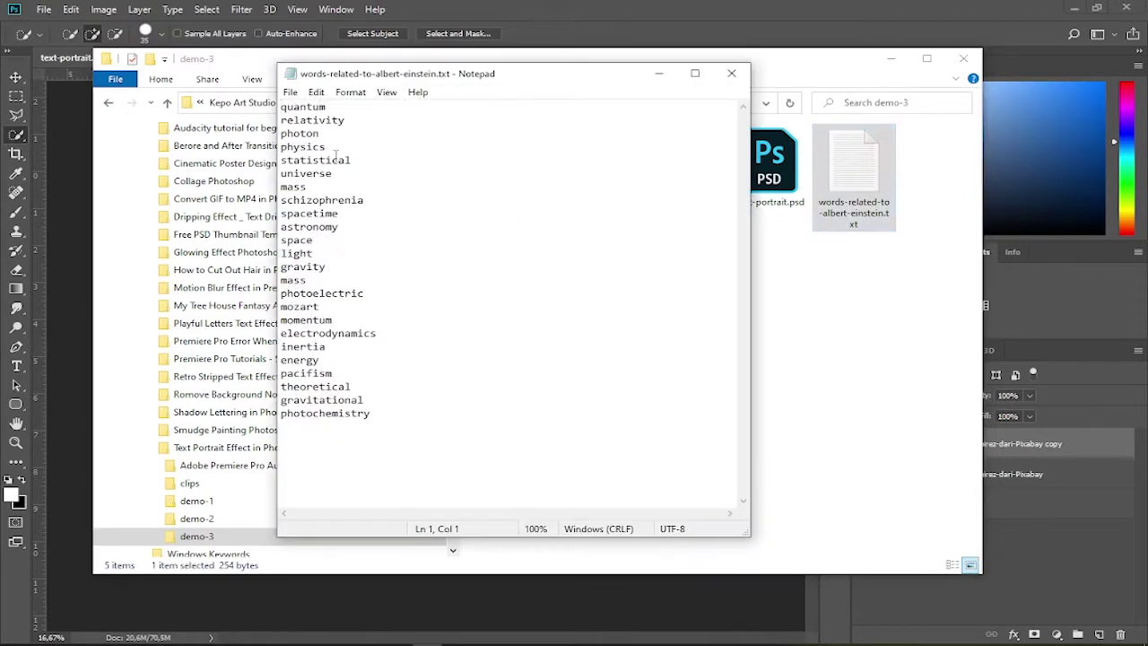
click(659, 74)
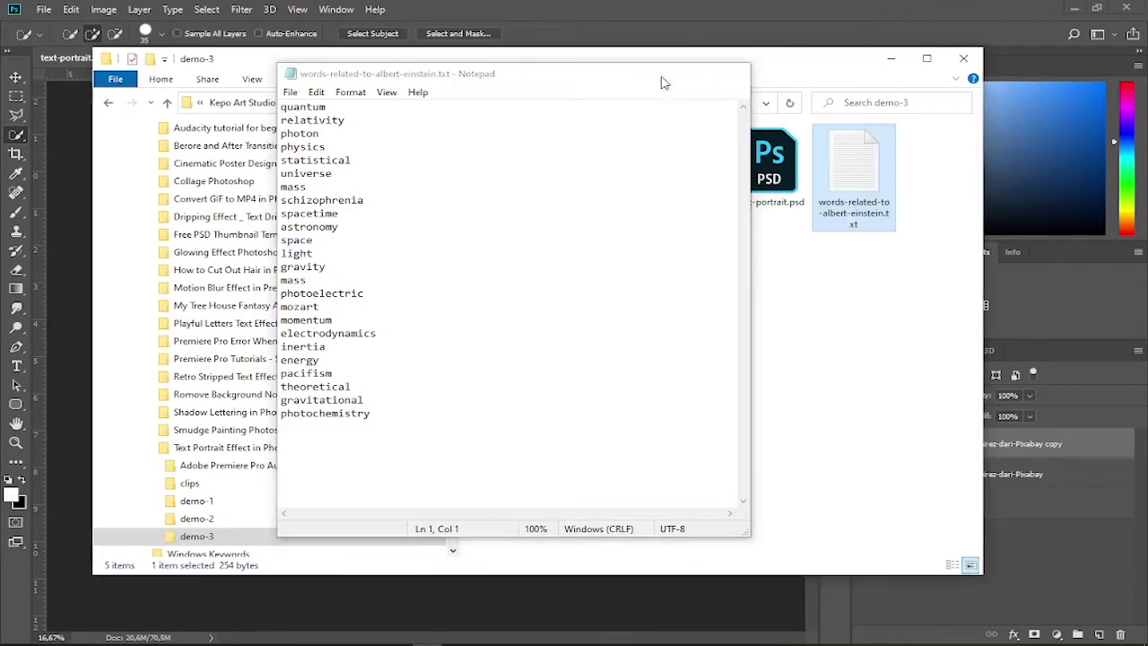
click(889, 63)
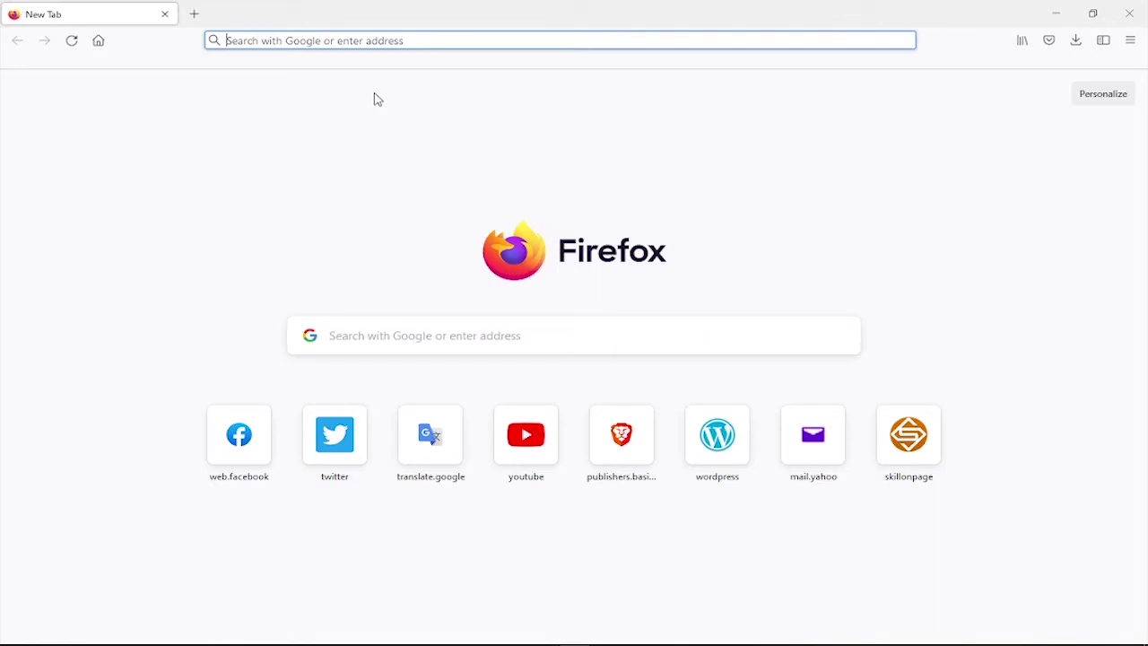
Navigate to wordart.com and start creating a new word cloud.
text(worda)
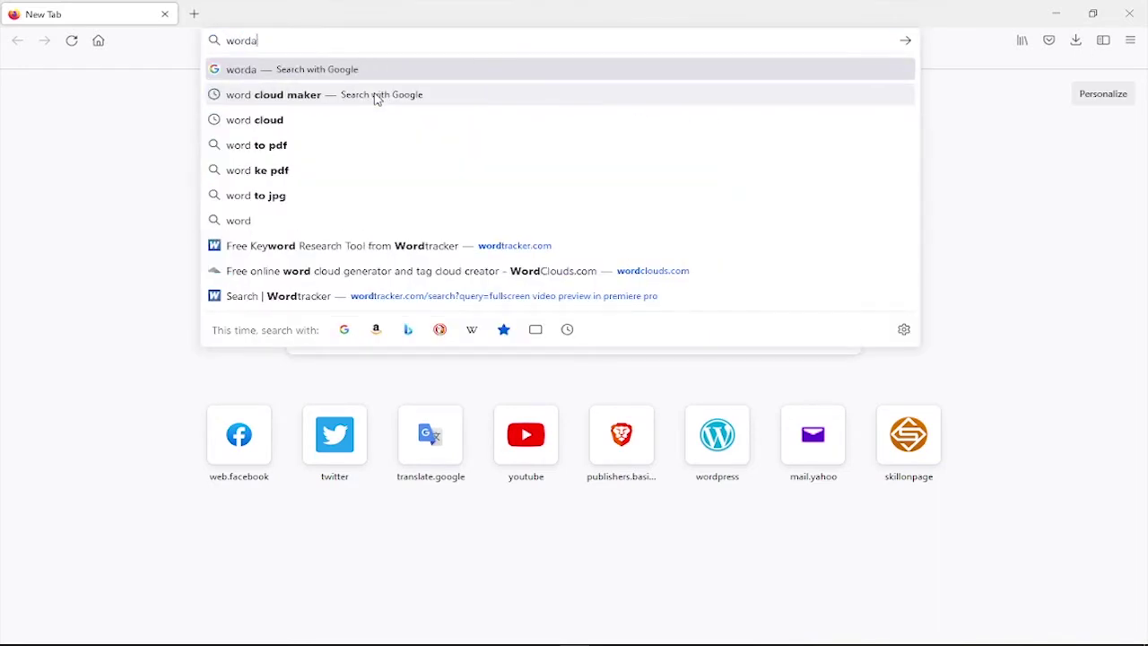
text(r)
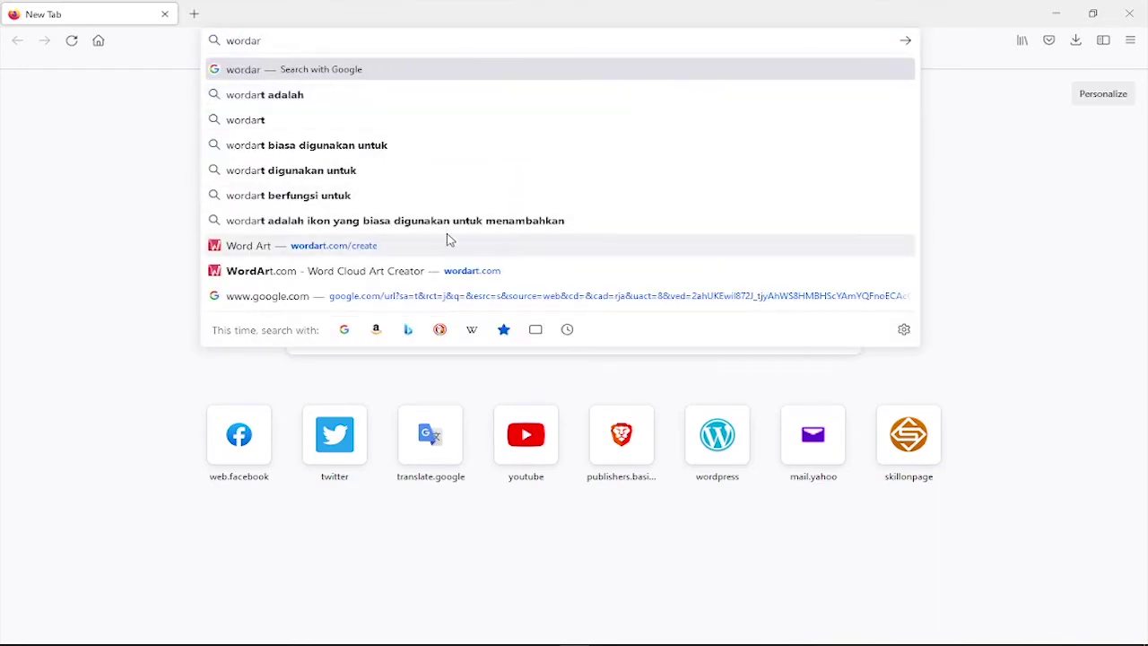
click(442, 271)
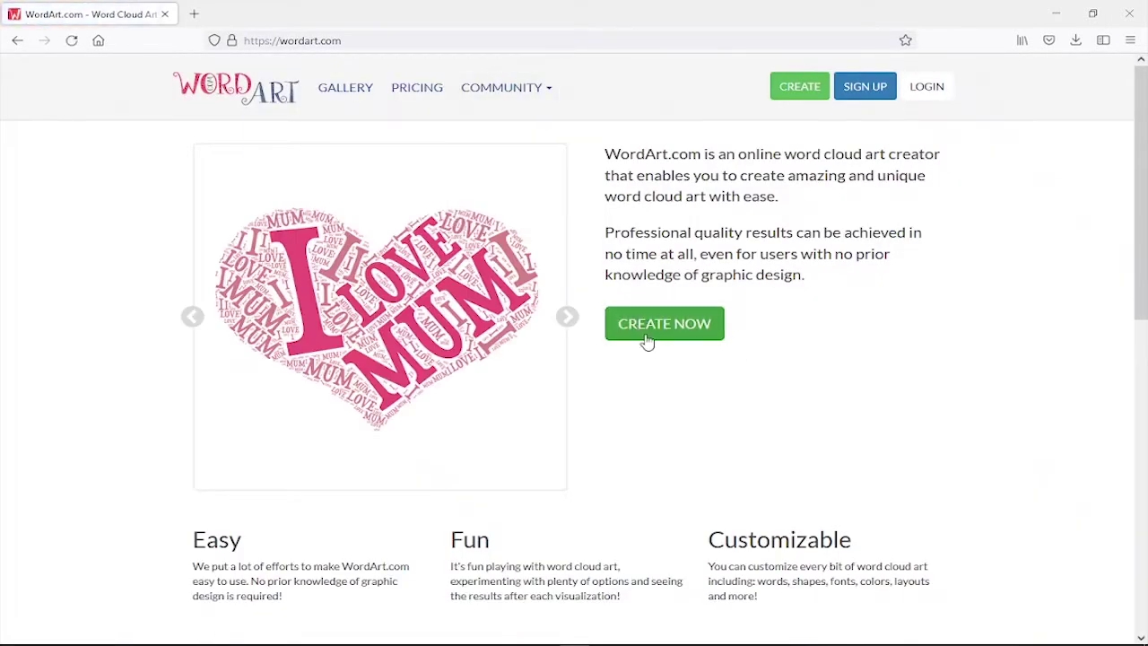
click(646, 338)
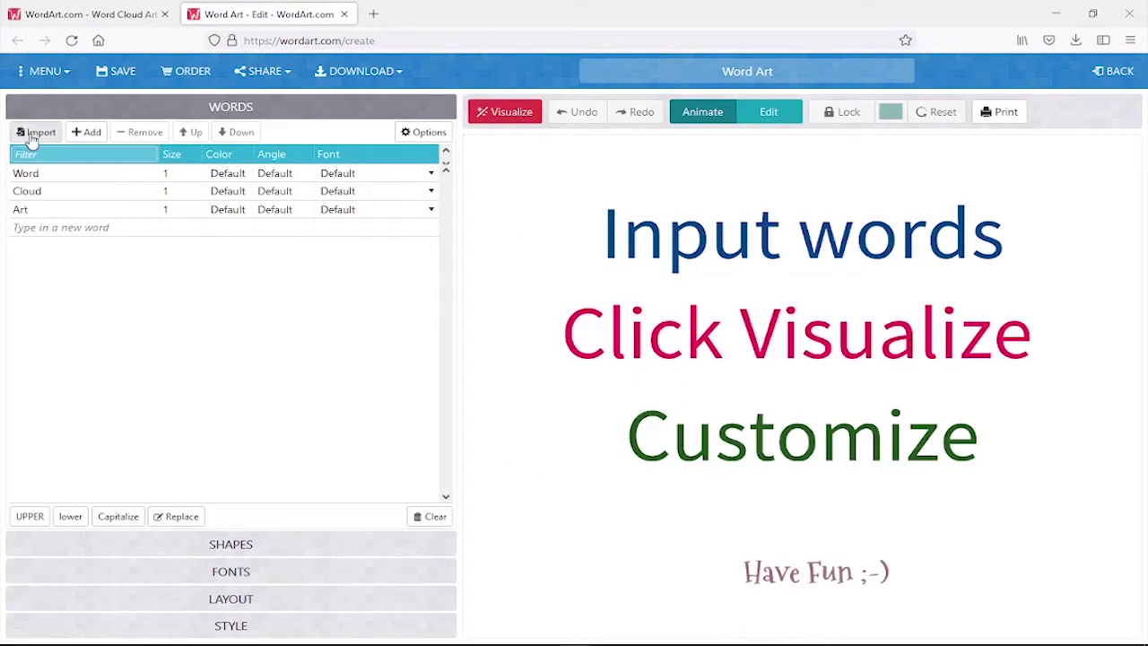
Copy the whole Einstein word list from Notepad into WordArt's Import words box.
click(36, 132)
key(alt+Tab)
drag(371, 414, 282, 107)
right_click(292, 120)
click(331, 168)
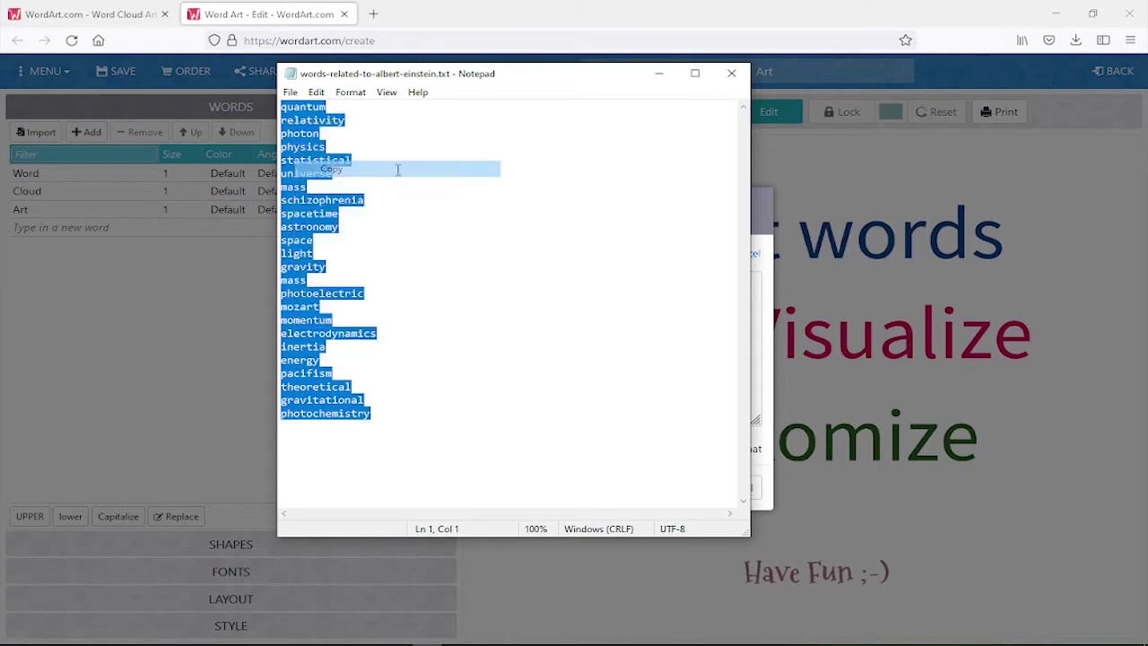
click(662, 74)
click(502, 306)
key(ctrl+v)
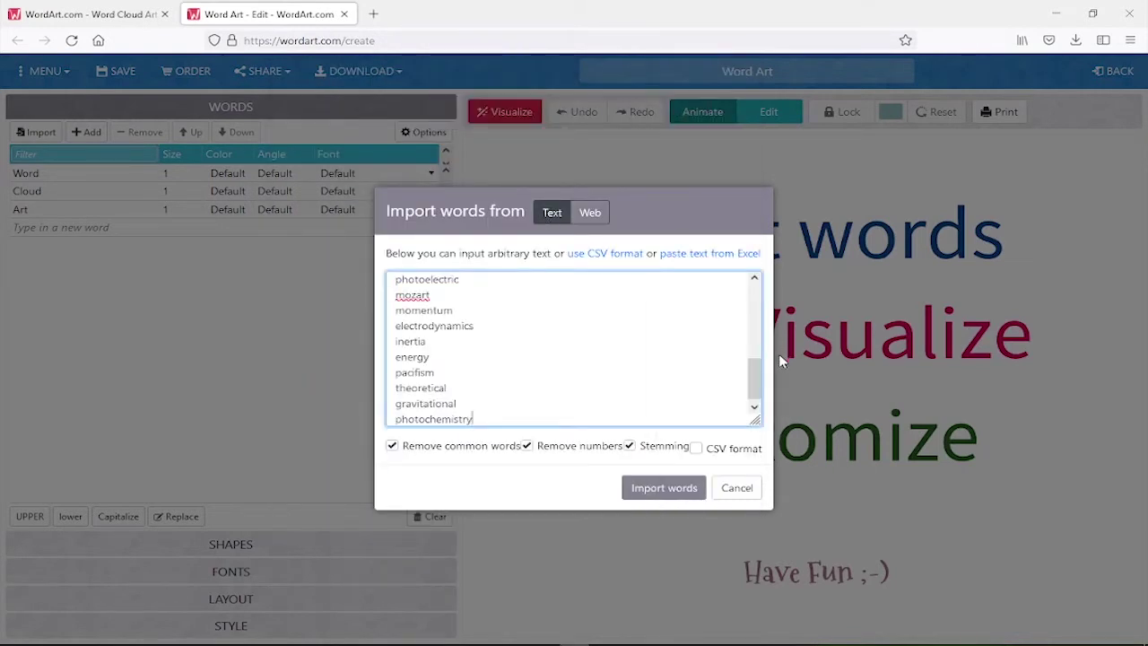
Import the pasted Einstein terms, replacing the sample words, and select the Mass row.
drag(754, 379, 753, 423)
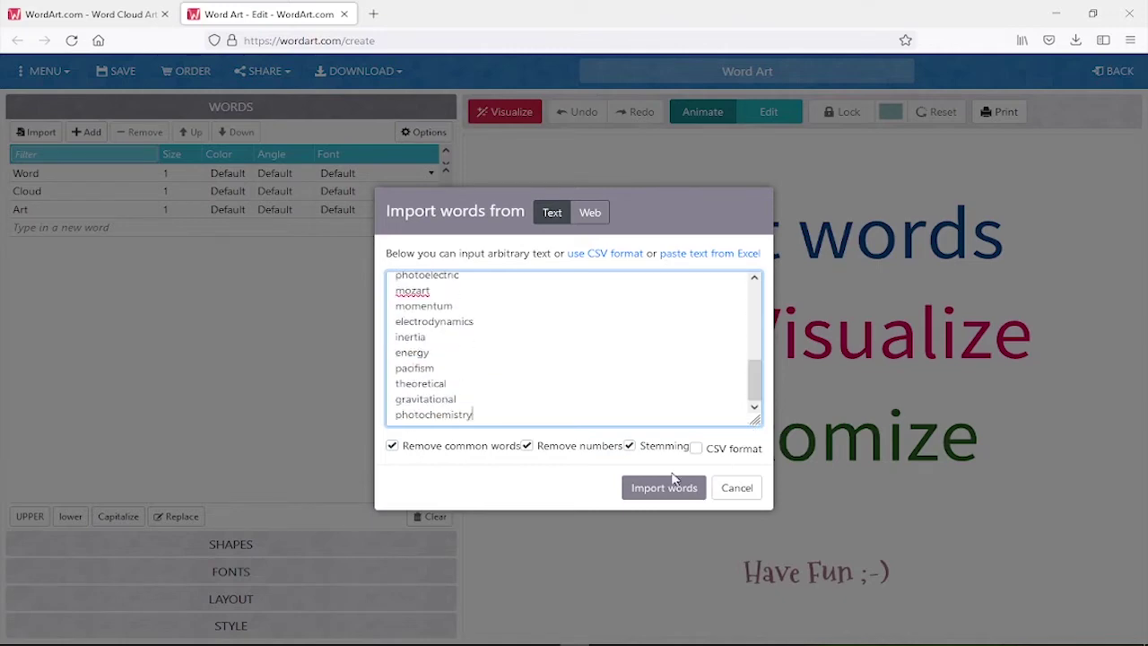
click(642, 490)
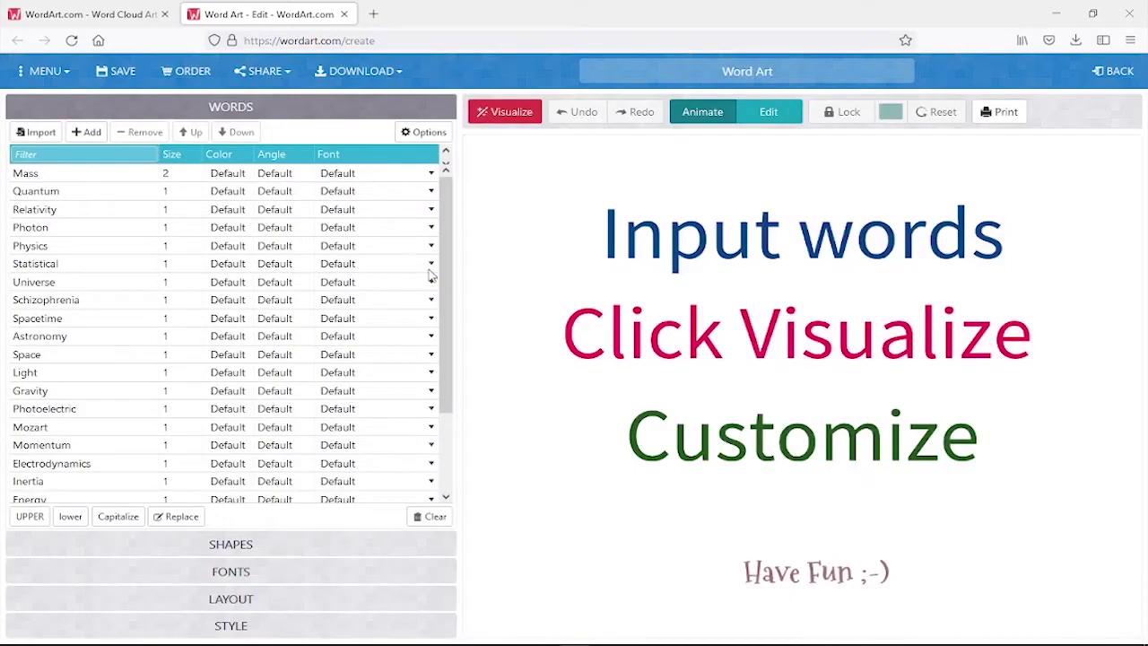
drag(446, 256, 448, 336)
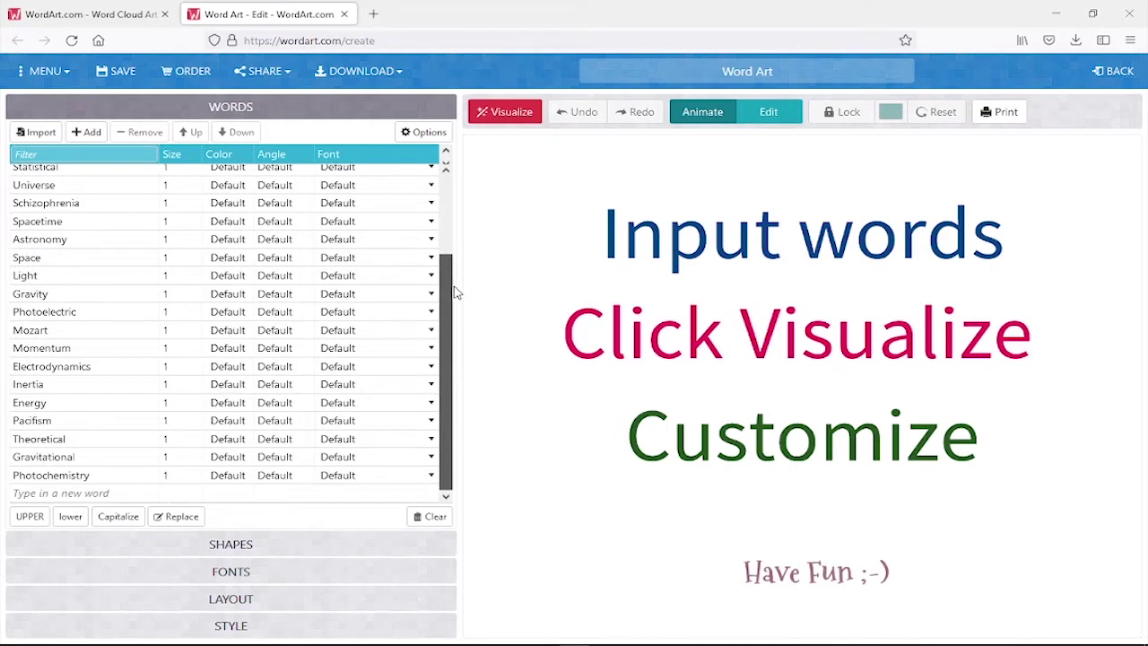
drag(455, 291, 376, 204)
click(144, 174)
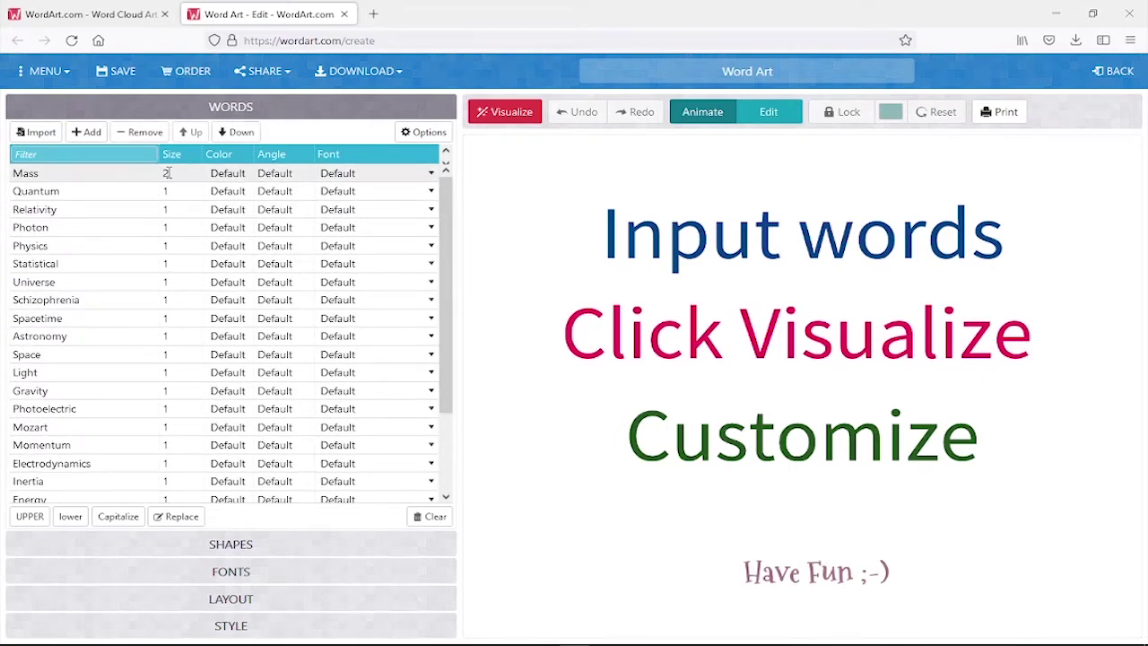
mouse_move(447, 272)
mouse_down()
mouse_move(451, 362)
mouse_move(451, 243)
mouse_up()
Set Mass to size 1 and inspect the font choices for Mass, Quantum and Relativity.
click(280, 174)
click(412, 179)
click(415, 179)
click(359, 193)
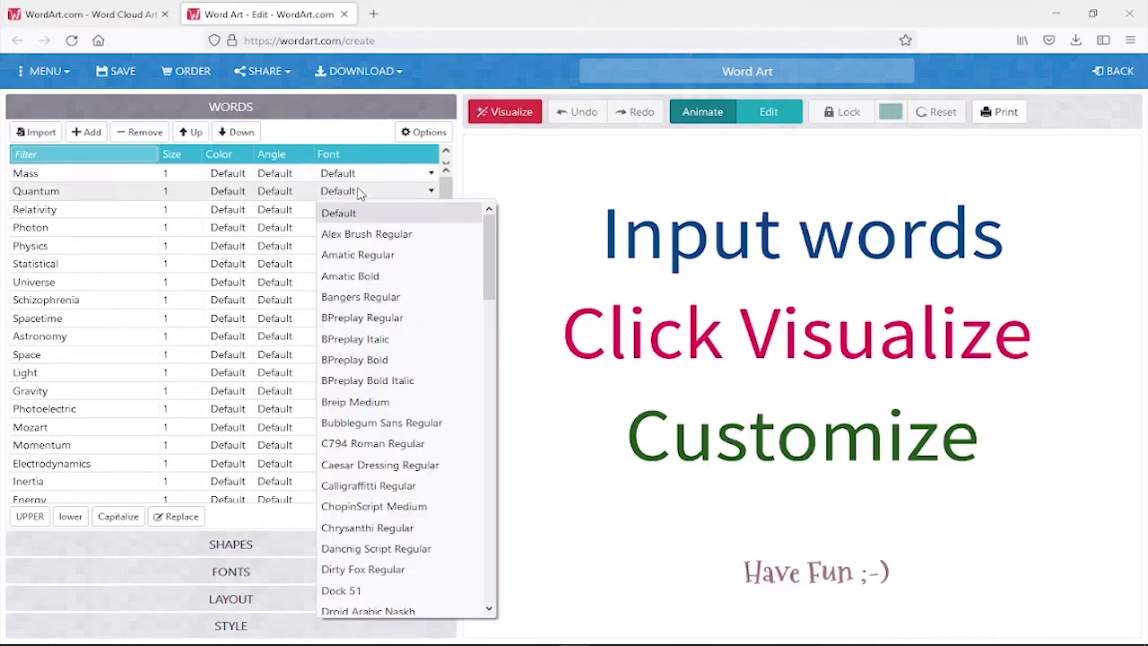
click(358, 193)
click(356, 214)
click(363, 190)
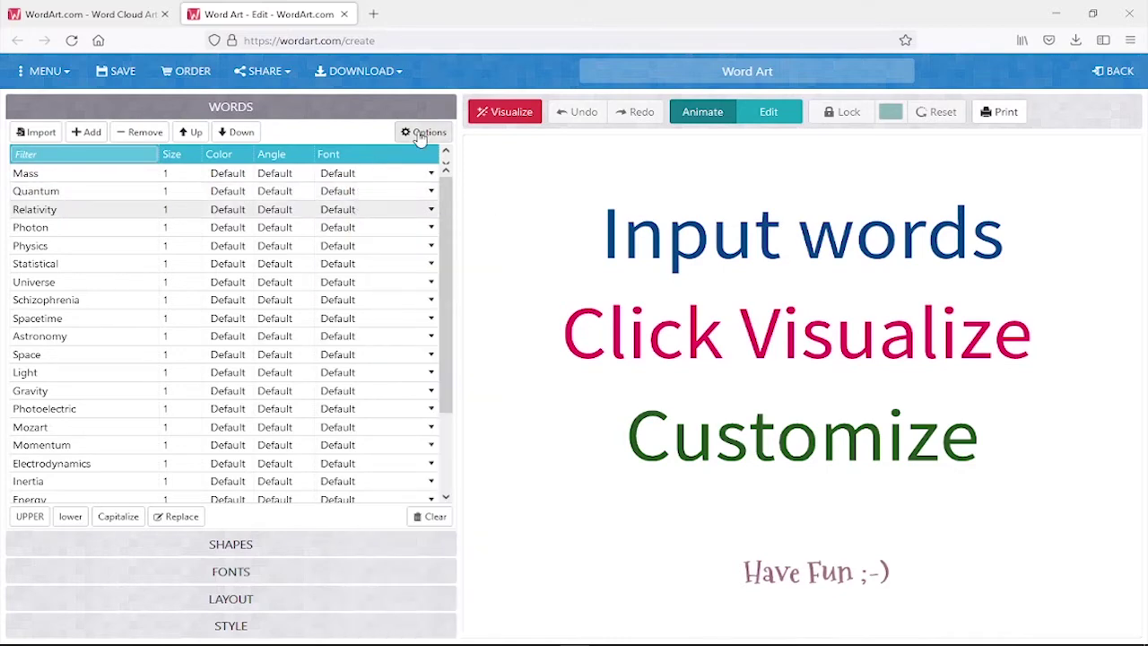
Make word sizes follow the size column, then generate the word cloud.
click(423, 134)
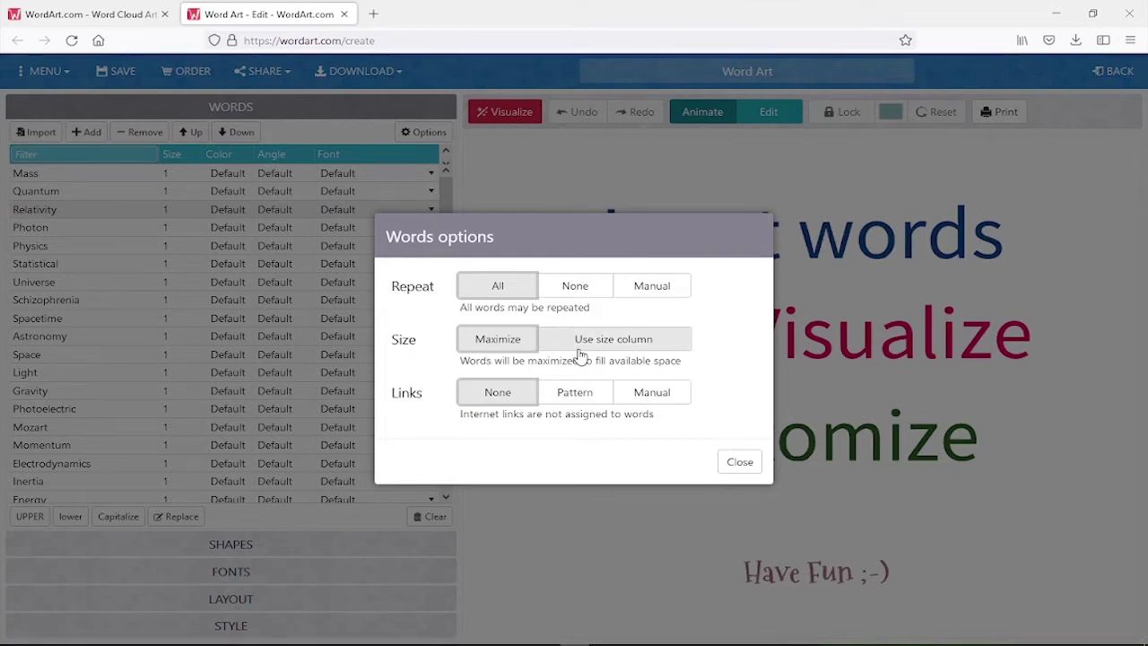
click(581, 346)
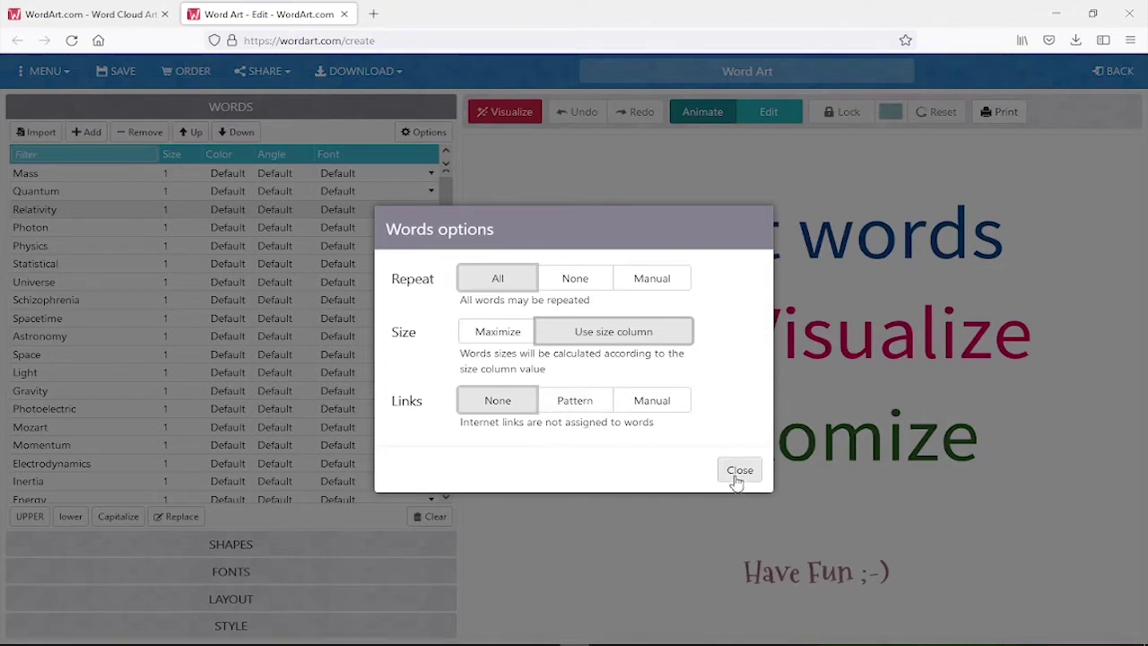
click(737, 473)
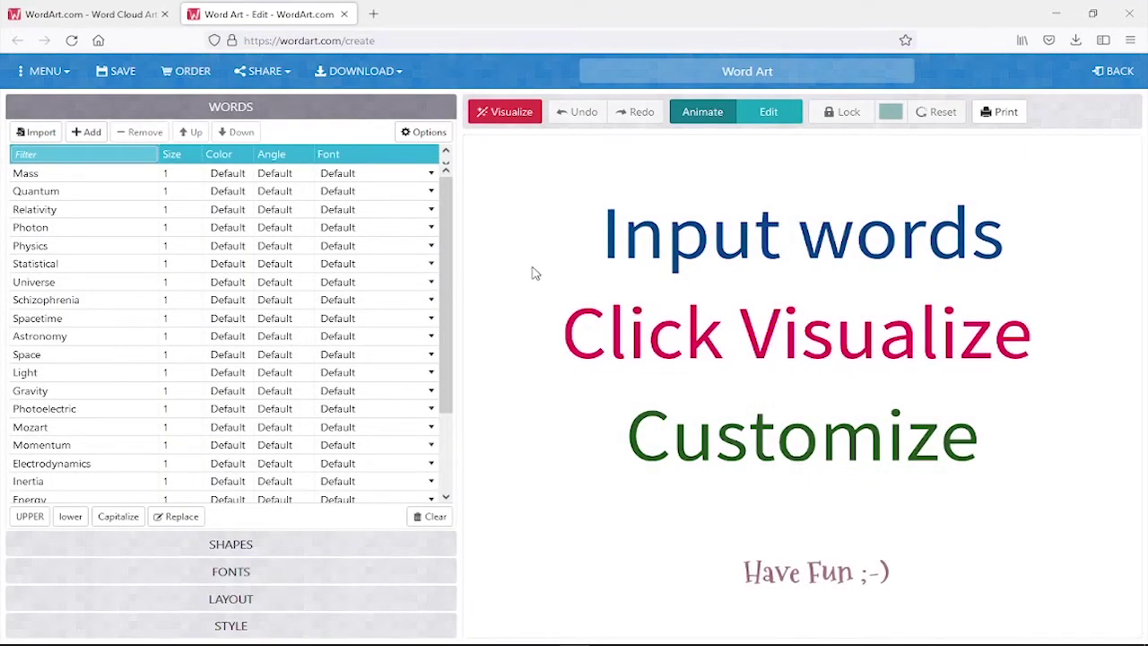
click(510, 115)
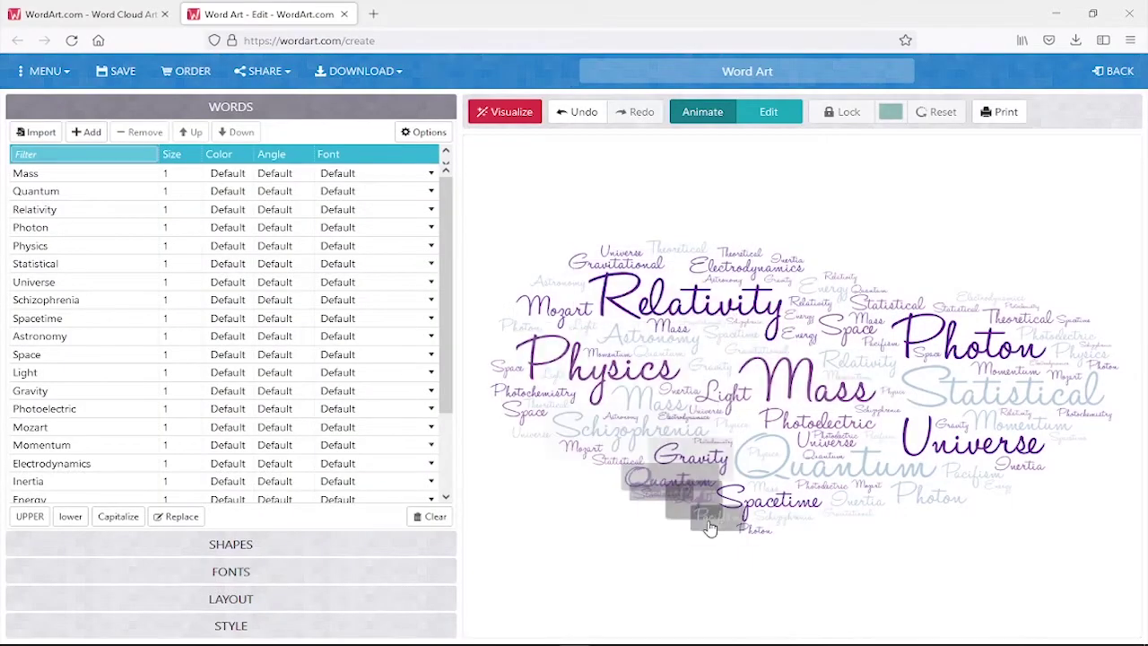
Add bg.png as a custom cloud shape with edges 1 and regenerate the cloud inside it.
scroll(451, 338, down, 3)
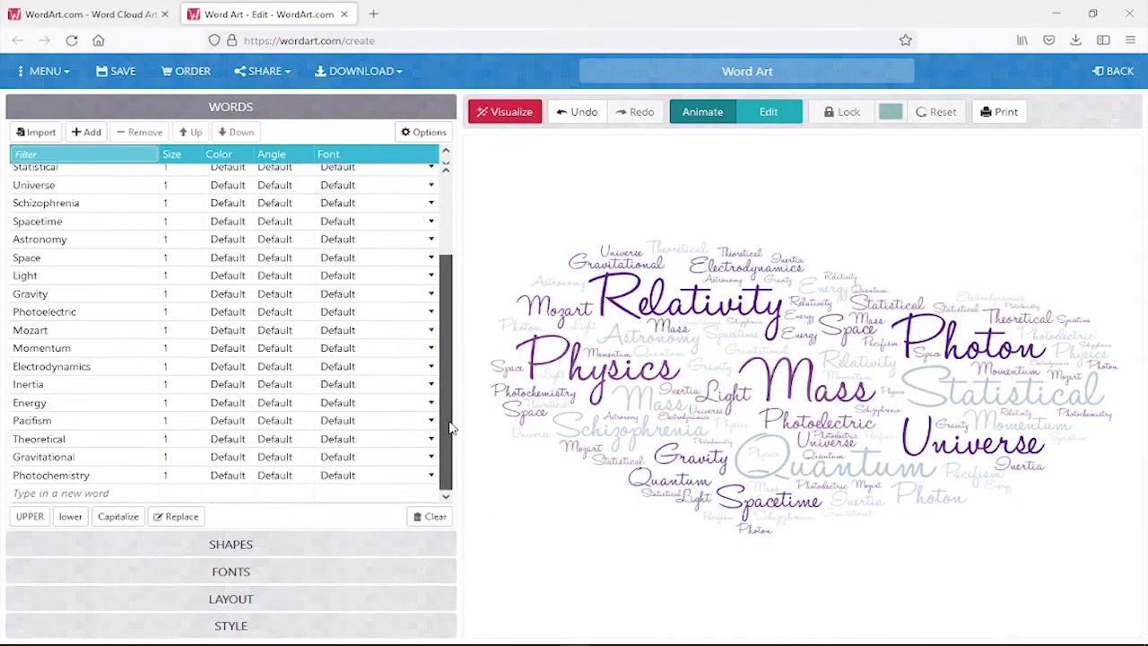
click(252, 552)
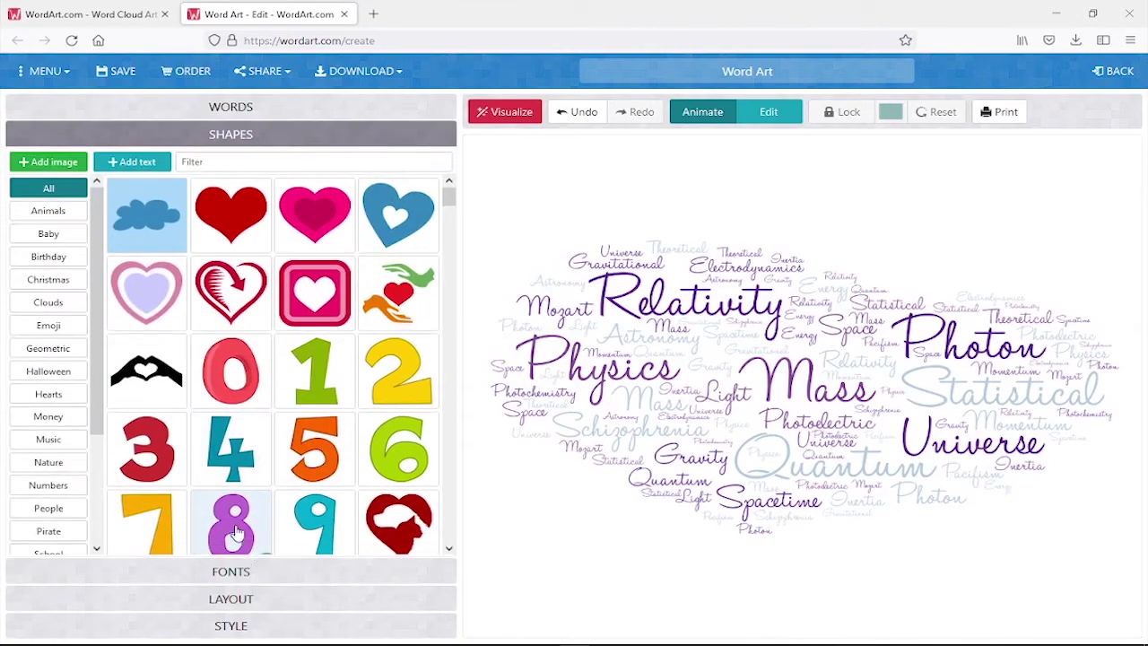
click(64, 173)
click(547, 319)
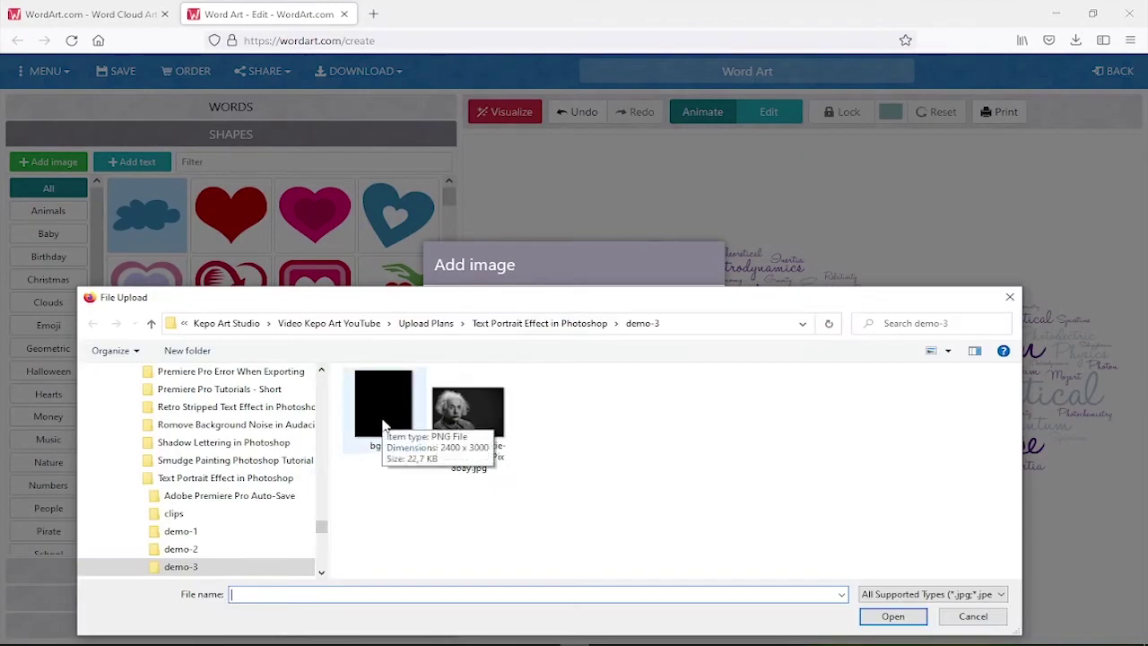
double_click(383, 421)
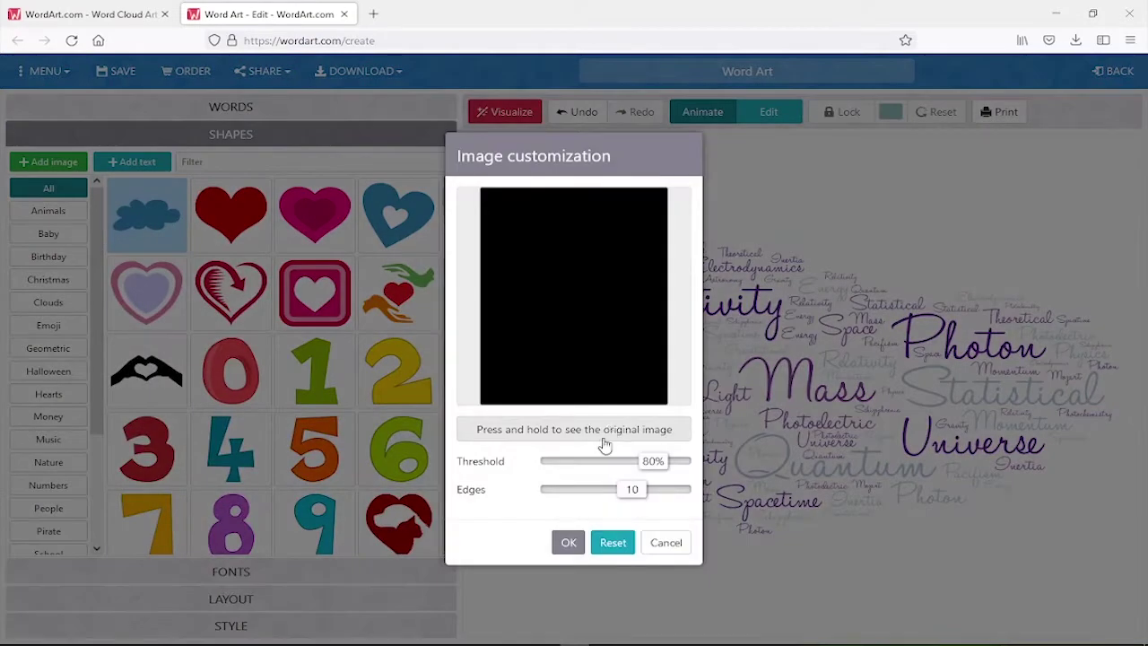
click(548, 492)
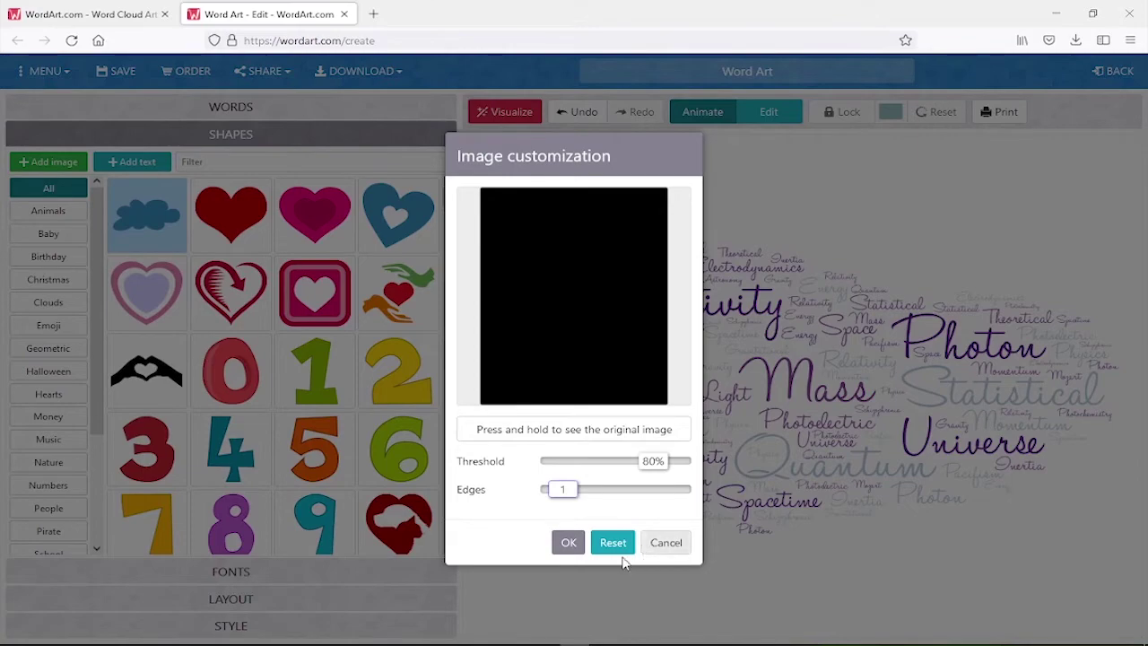
click(569, 545)
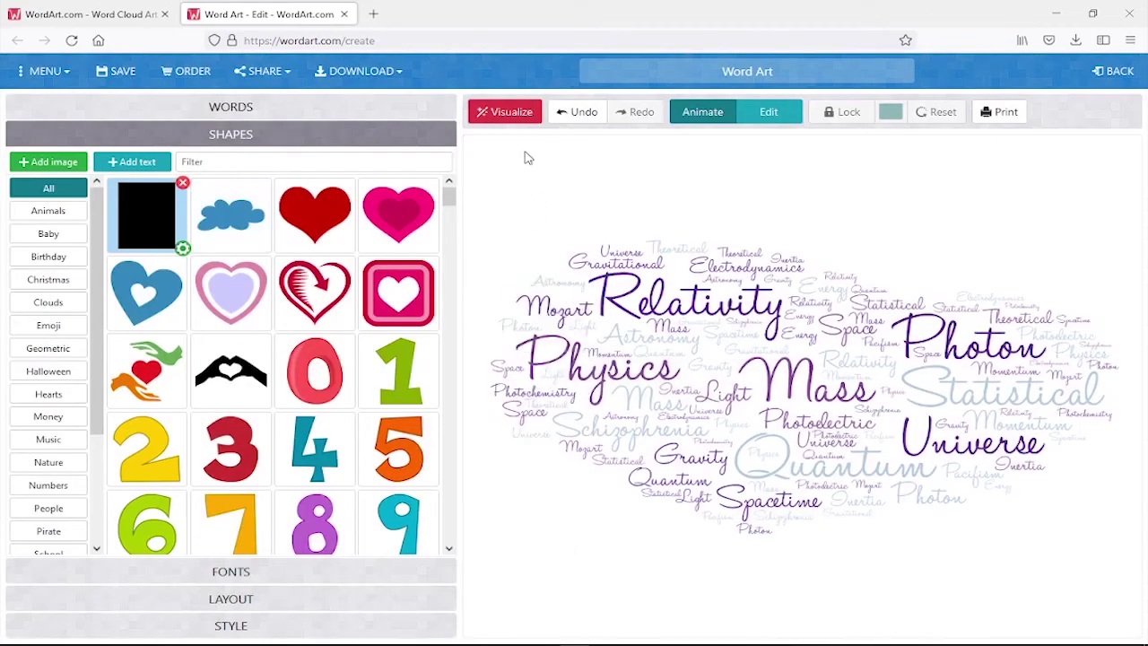
click(512, 116)
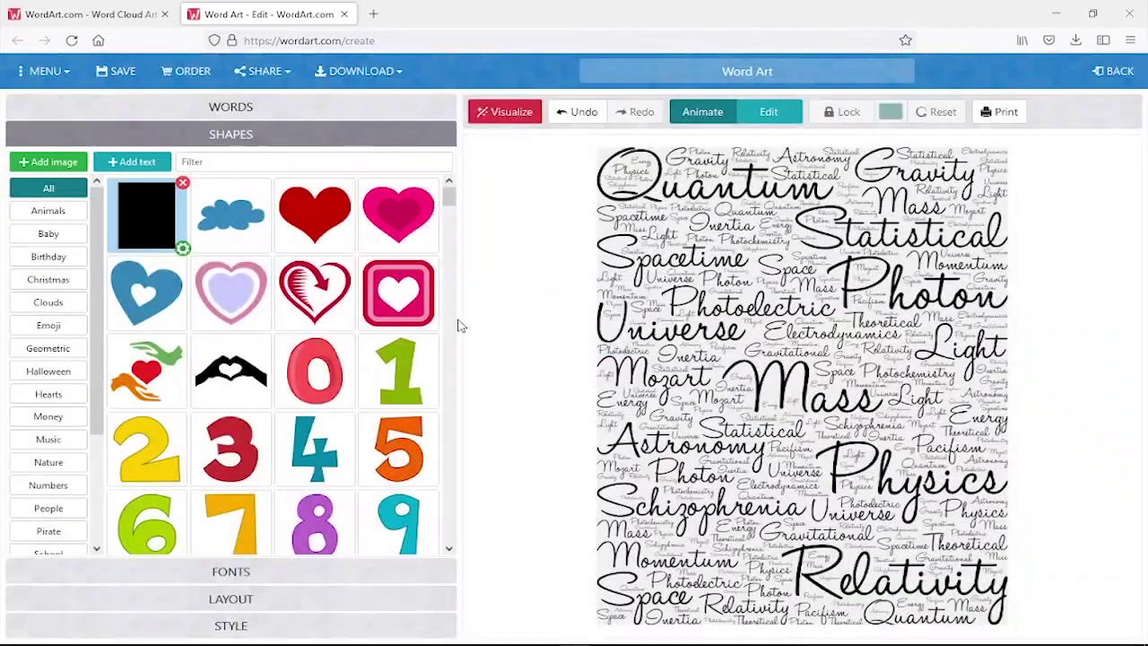
Switch all words to the bold HEADLINE ONE font and regenerate the cloud.
click(253, 571)
scroll(249, 573, down, 5)
scroll(248, 574, down, 3)
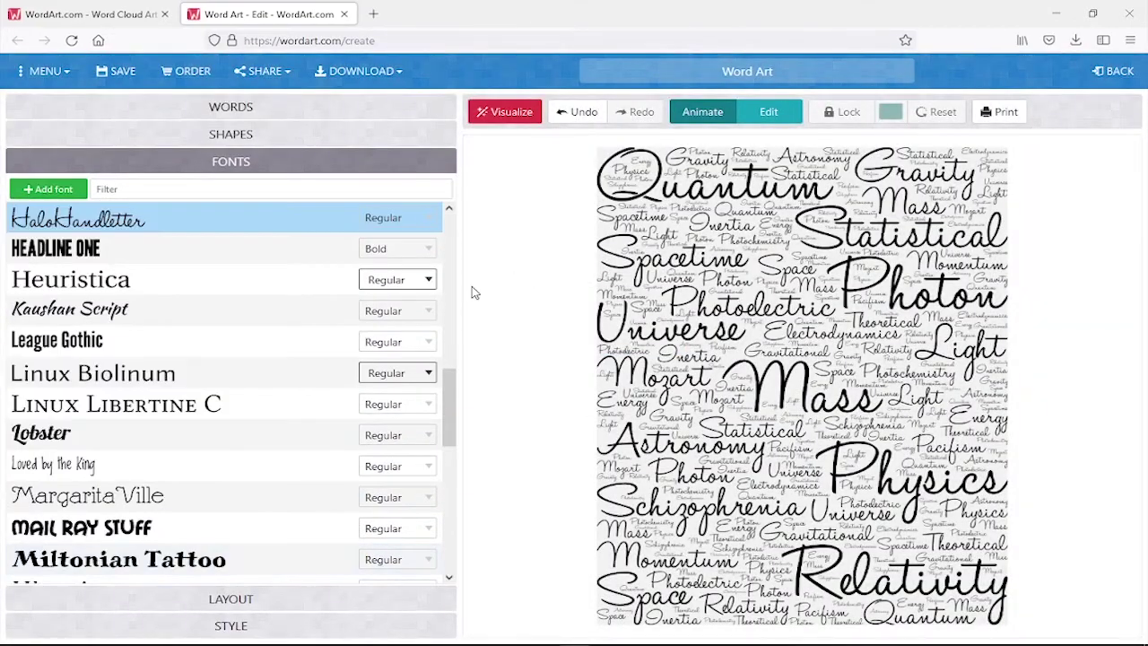
scroll(448, 457, down, 2)
drag(448, 457, 477, 356)
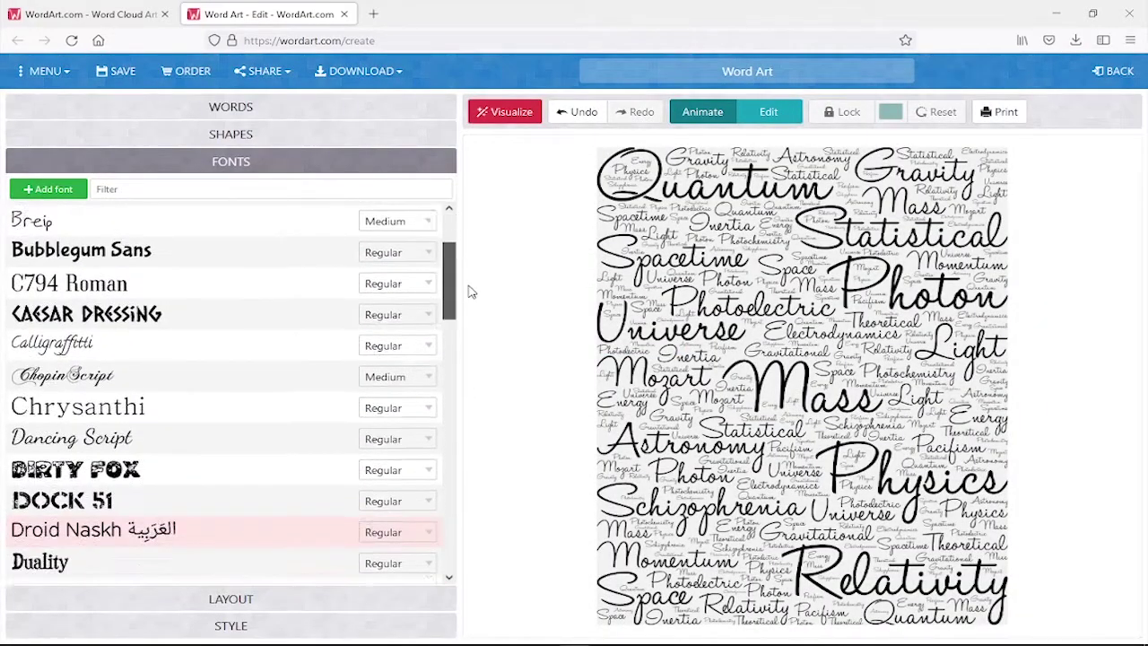
scroll(217, 442, down, 2)
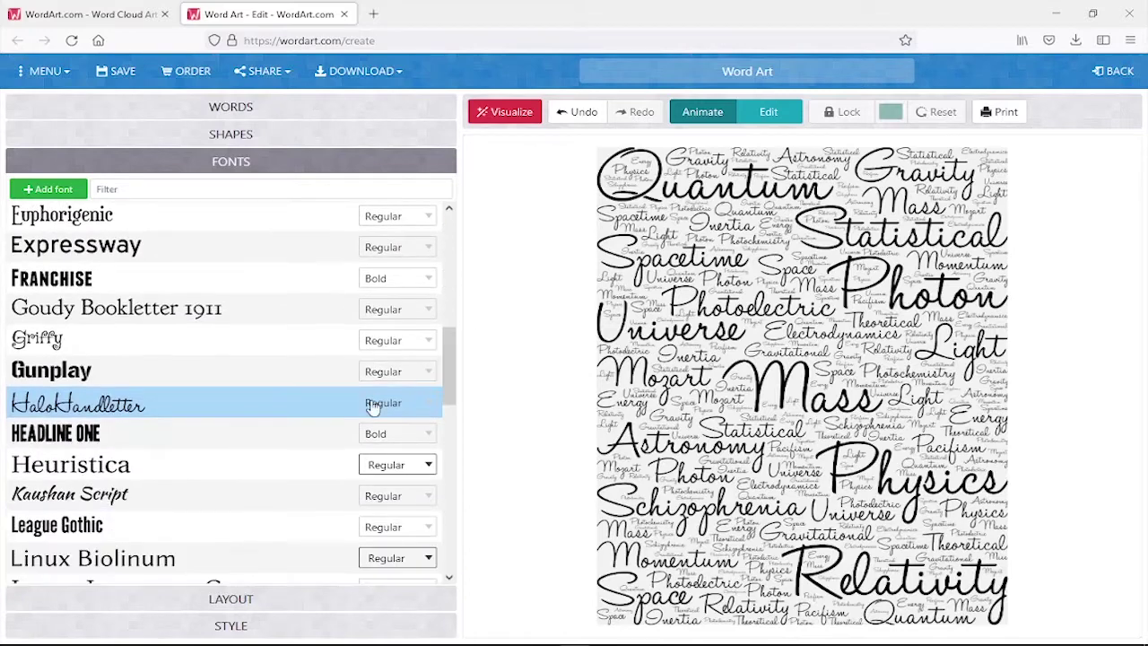
click(220, 442)
click(499, 115)
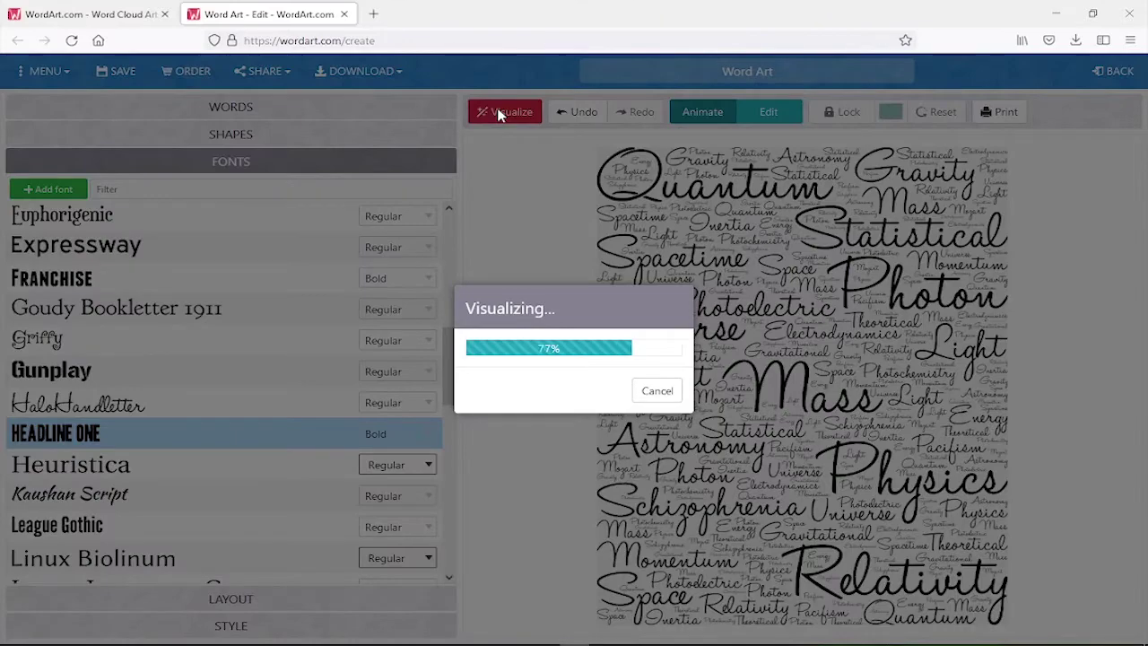
scroll(452, 462, down, 2)
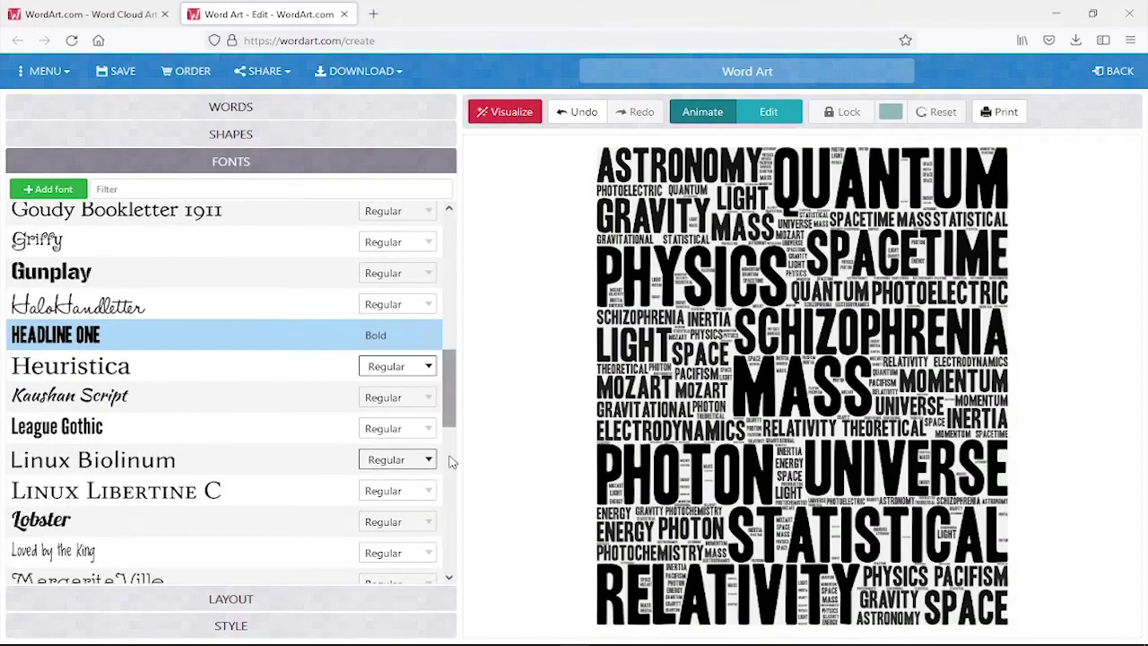
click(340, 599)
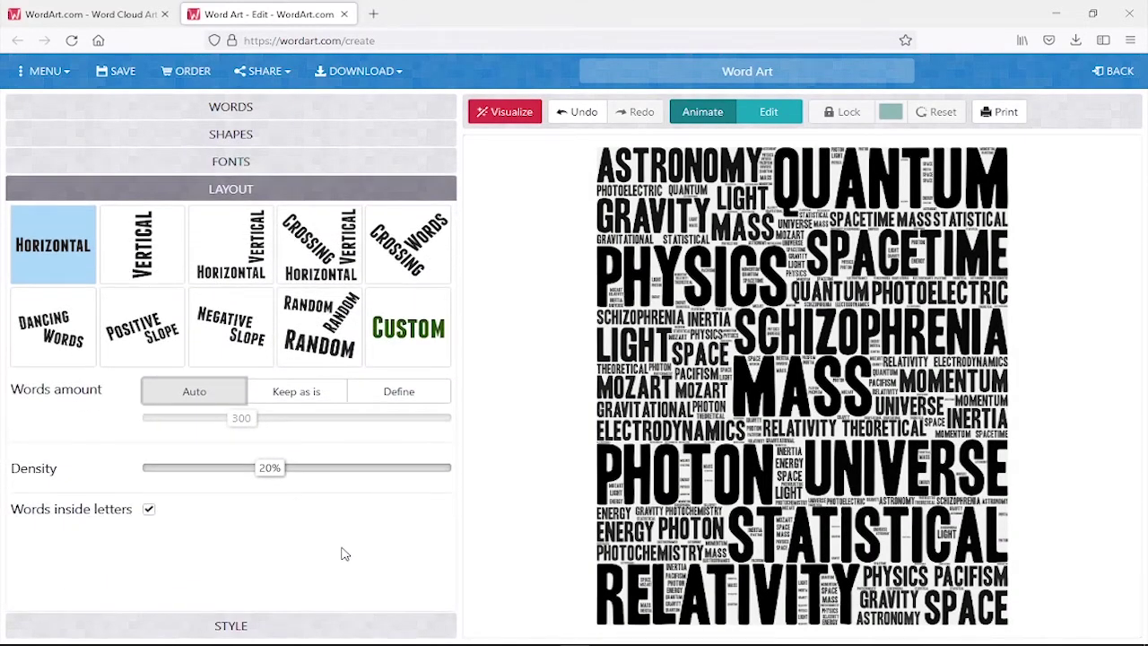
Mix vertical and horizontal word directions and test densities of 34%, 10%, 1% and 20%.
click(259, 254)
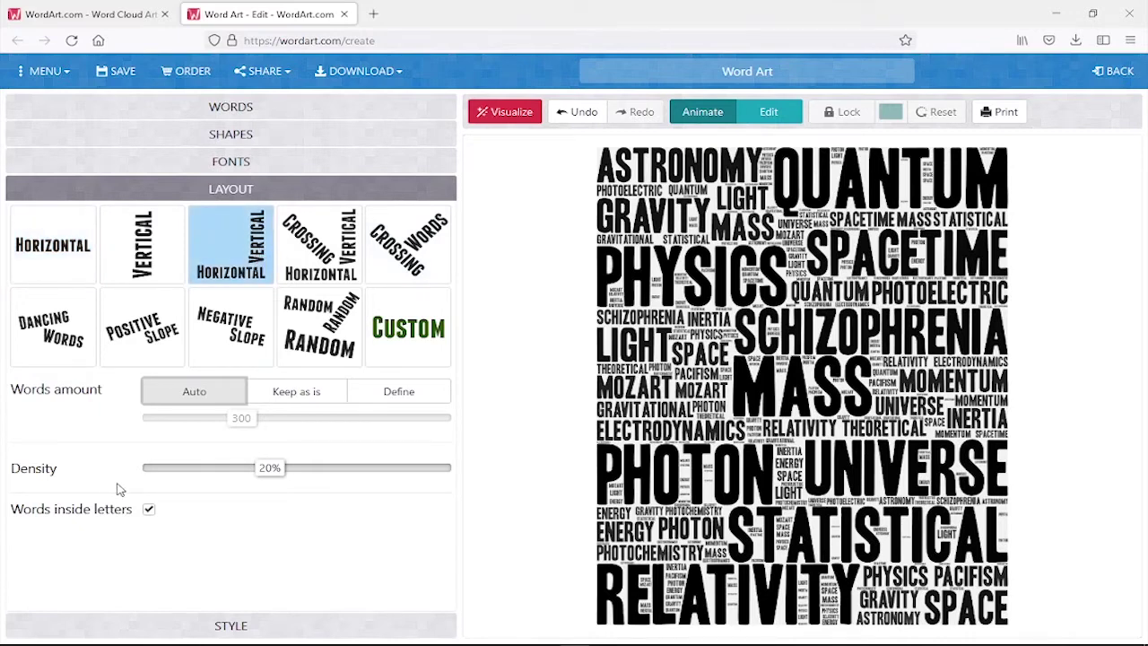
drag(272, 474, 349, 475)
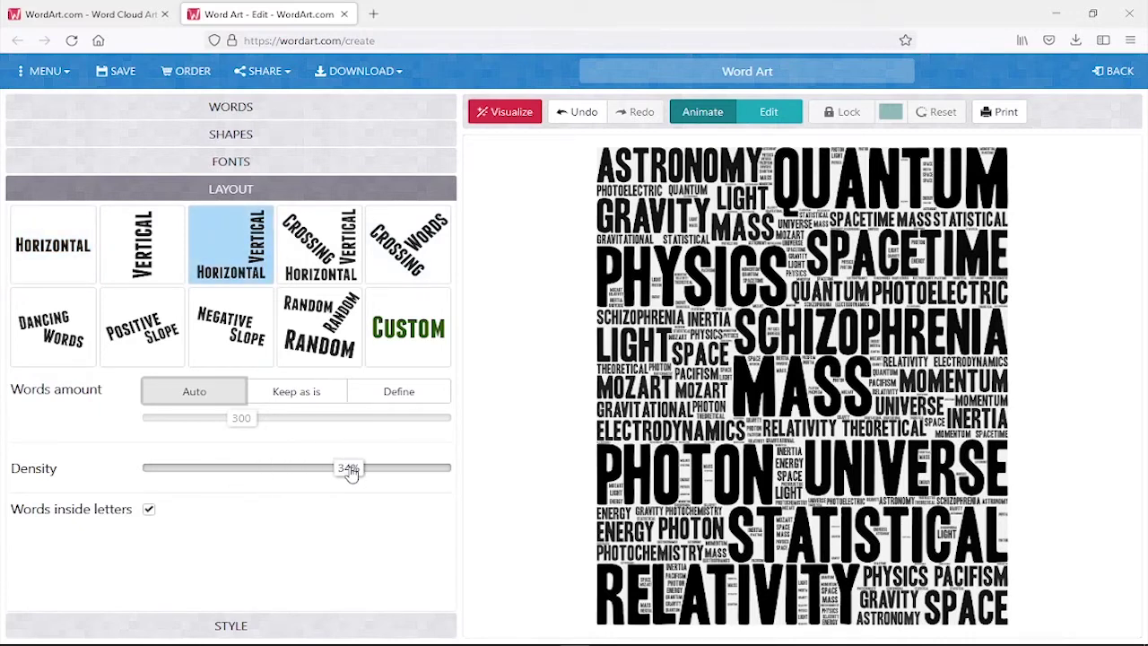
click(502, 119)
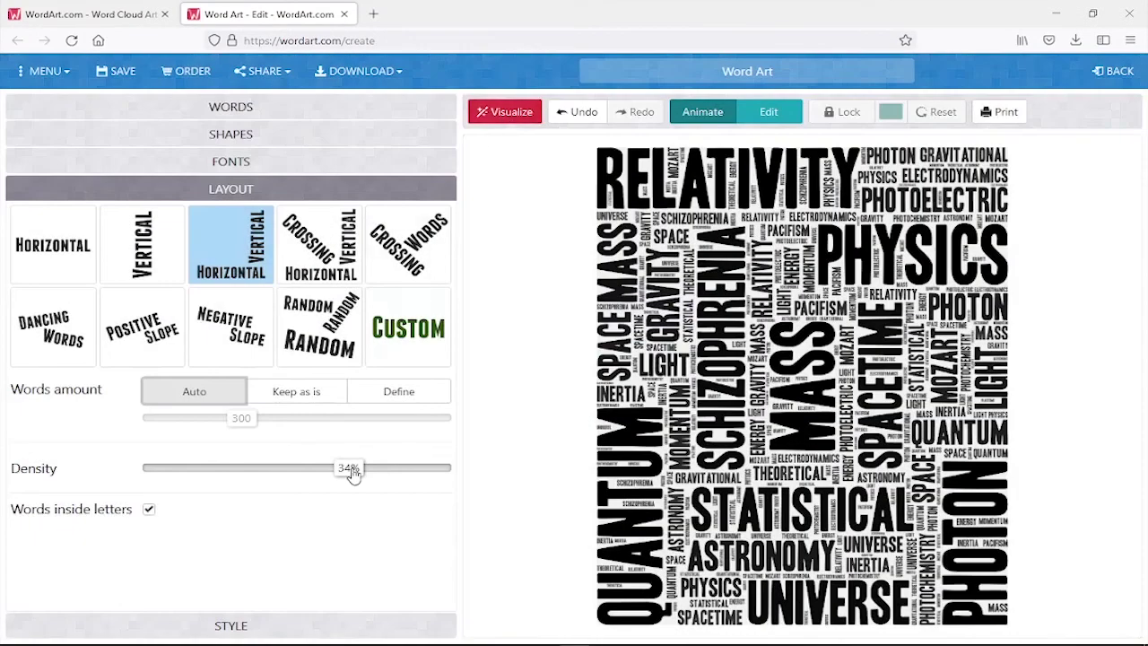
drag(349, 471, 220, 487)
click(505, 118)
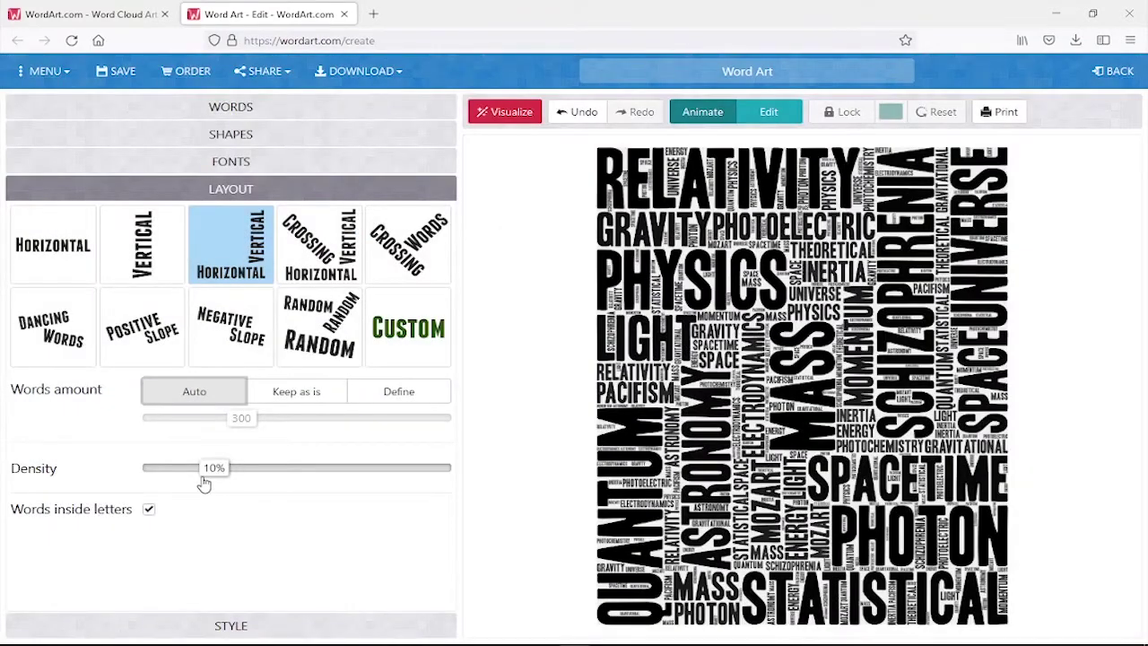
drag(206, 480, 165, 477)
click(505, 117)
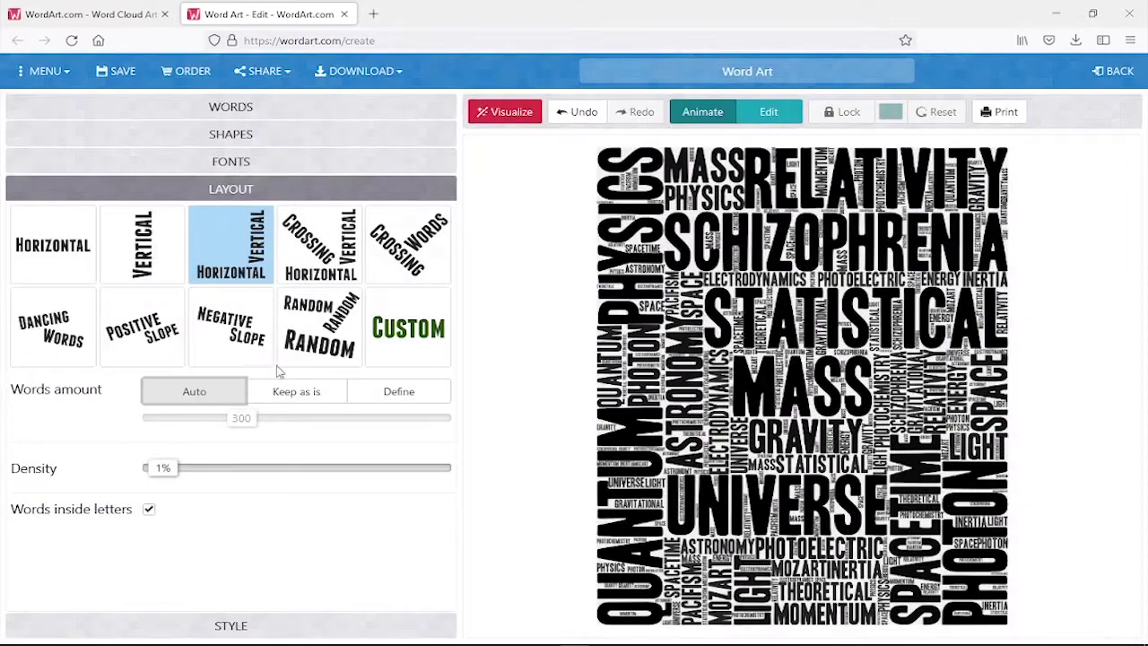
drag(164, 468, 278, 485)
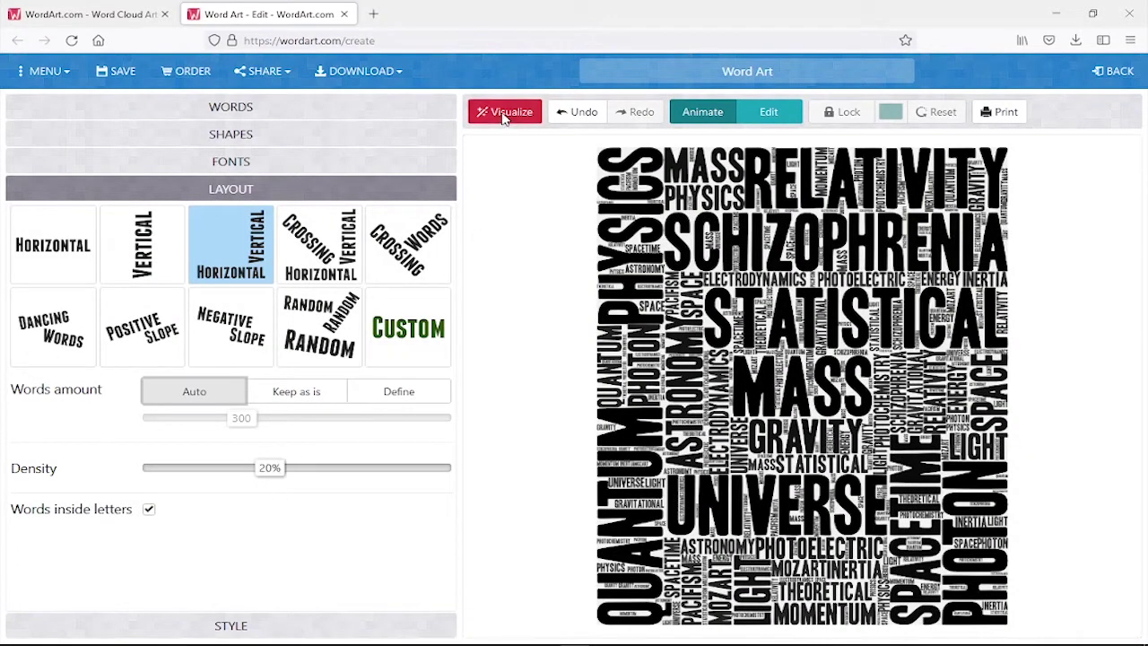
click(497, 116)
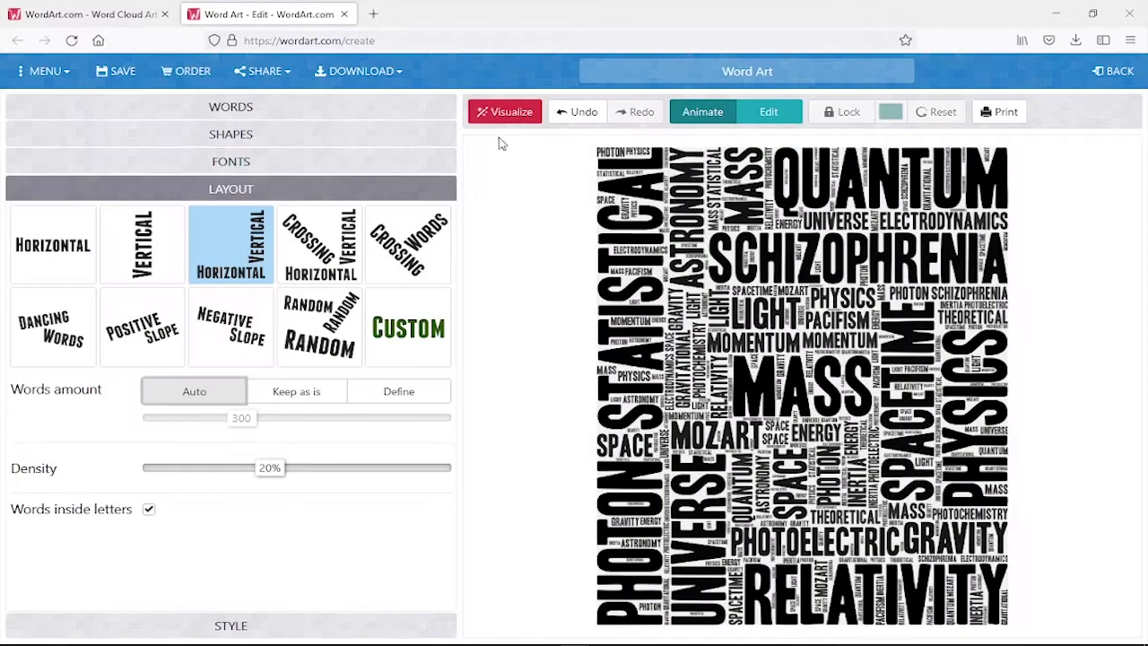
Try 50% density, settle on 20%, toggle words inside letters, and regenerate the cloud.
drag(269, 467, 438, 467)
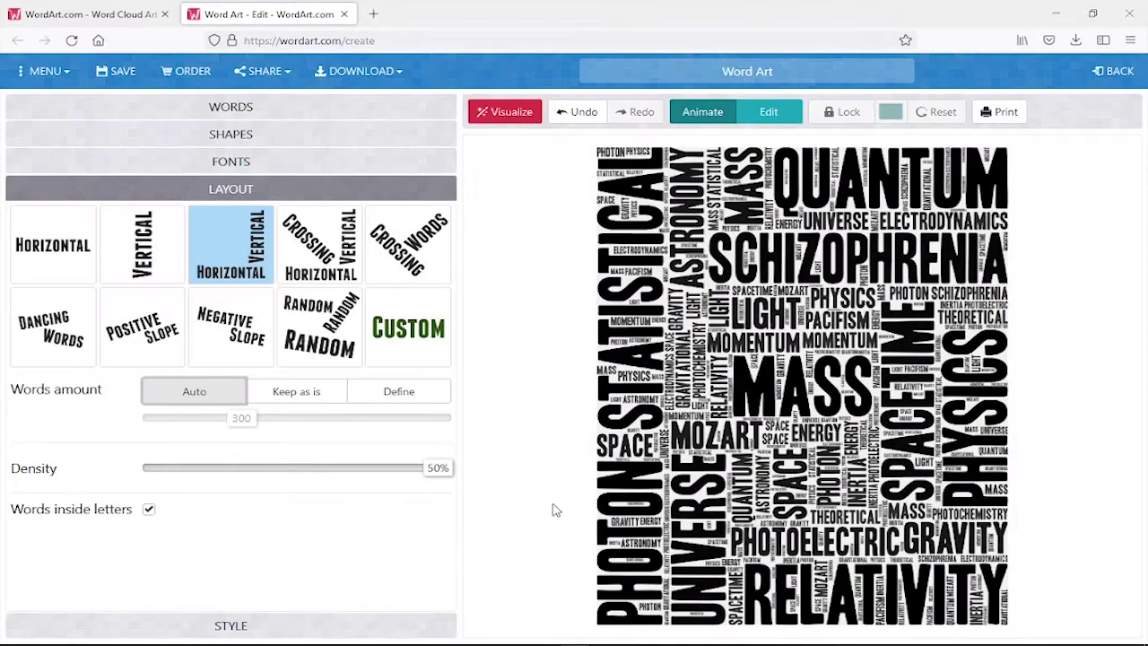
click(492, 115)
drag(438, 467, 269, 467)
click(148, 510)
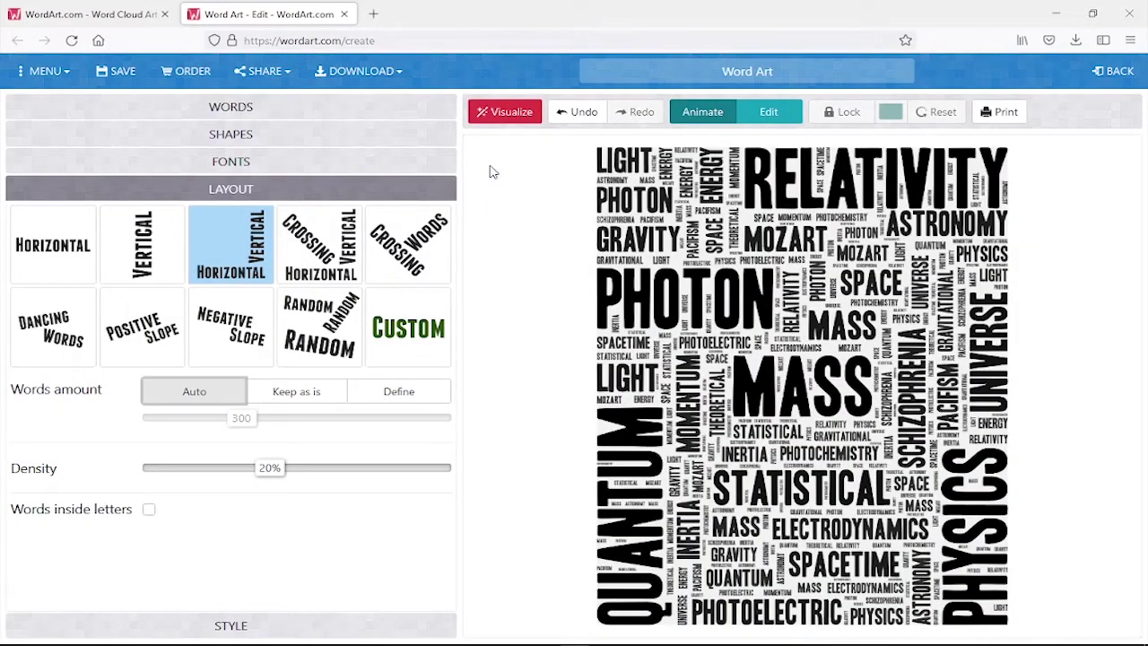
click(500, 115)
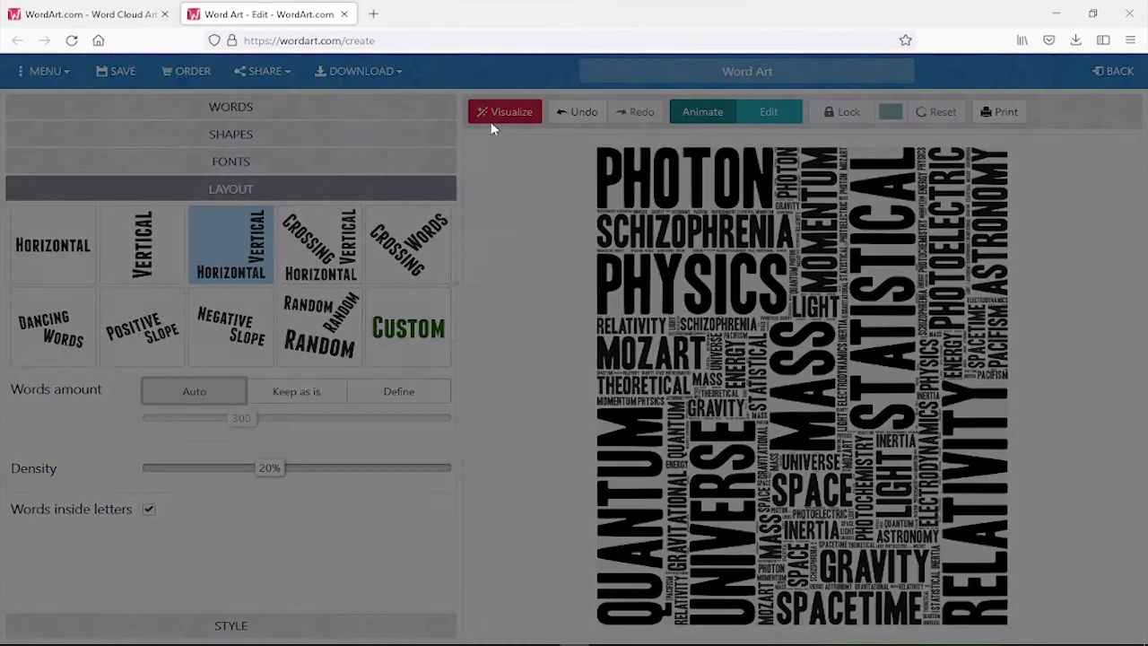
click(492, 120)
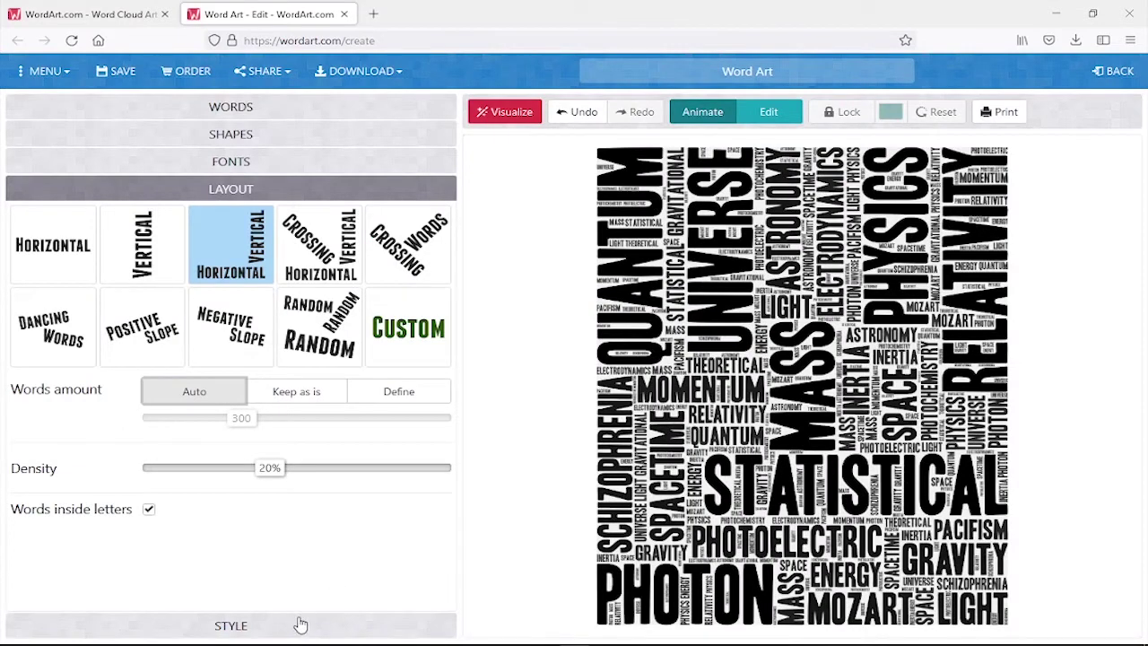
click(301, 625)
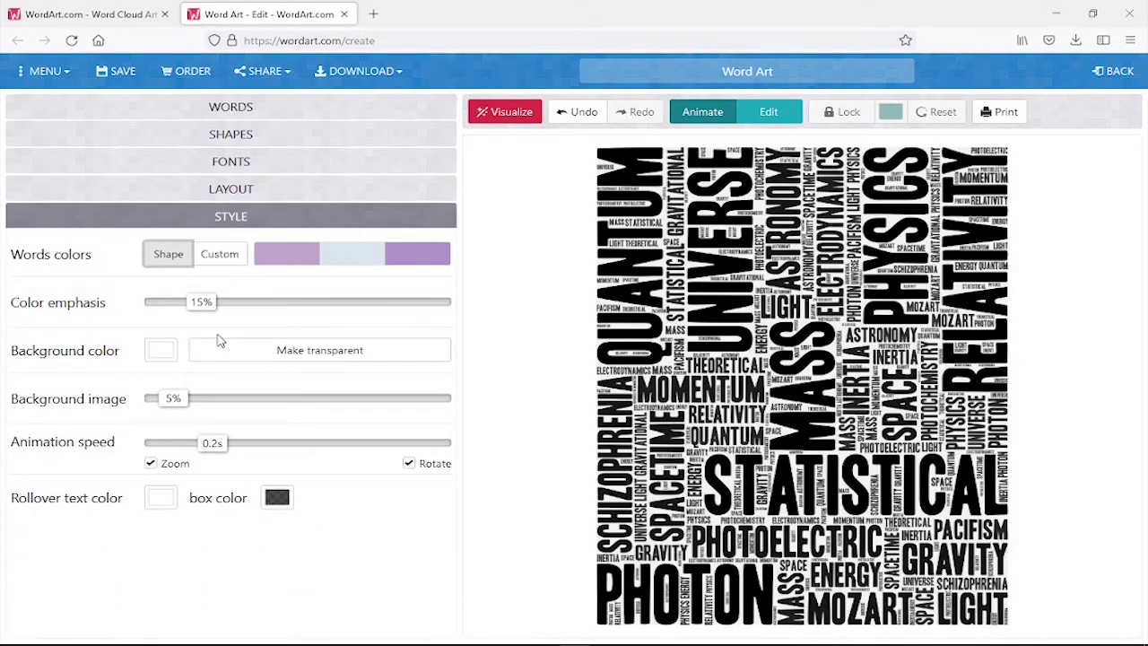
Replace the three purple palette swatches with a single white #FFFFFF custom word colour.
click(220, 255)
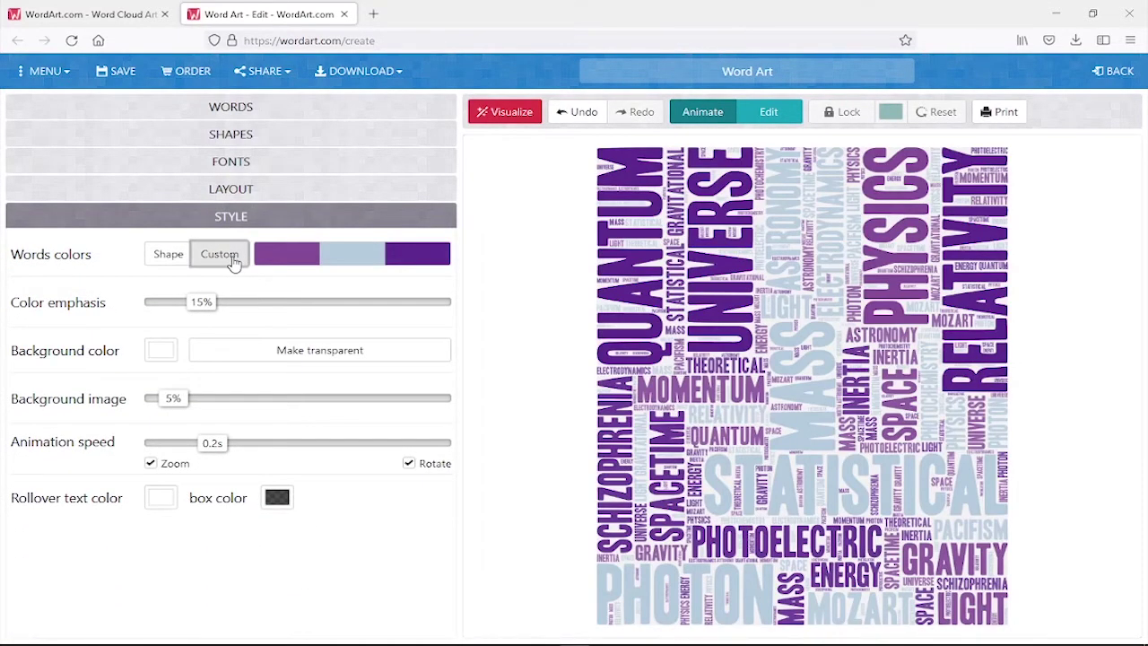
click(297, 259)
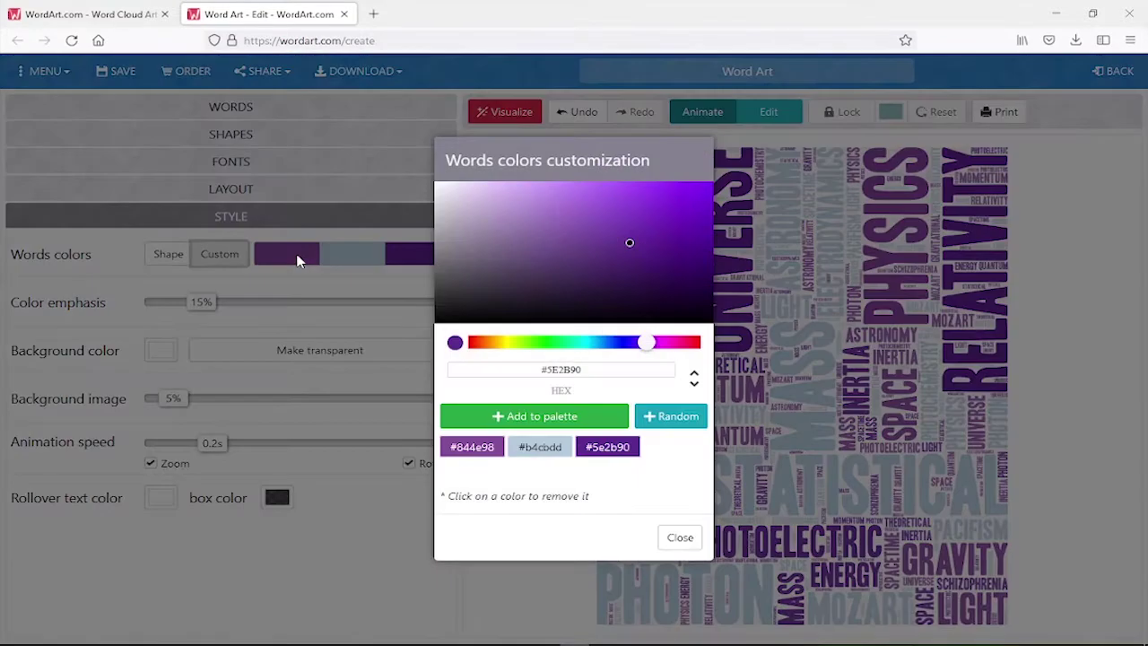
click(594, 448)
click(543, 453)
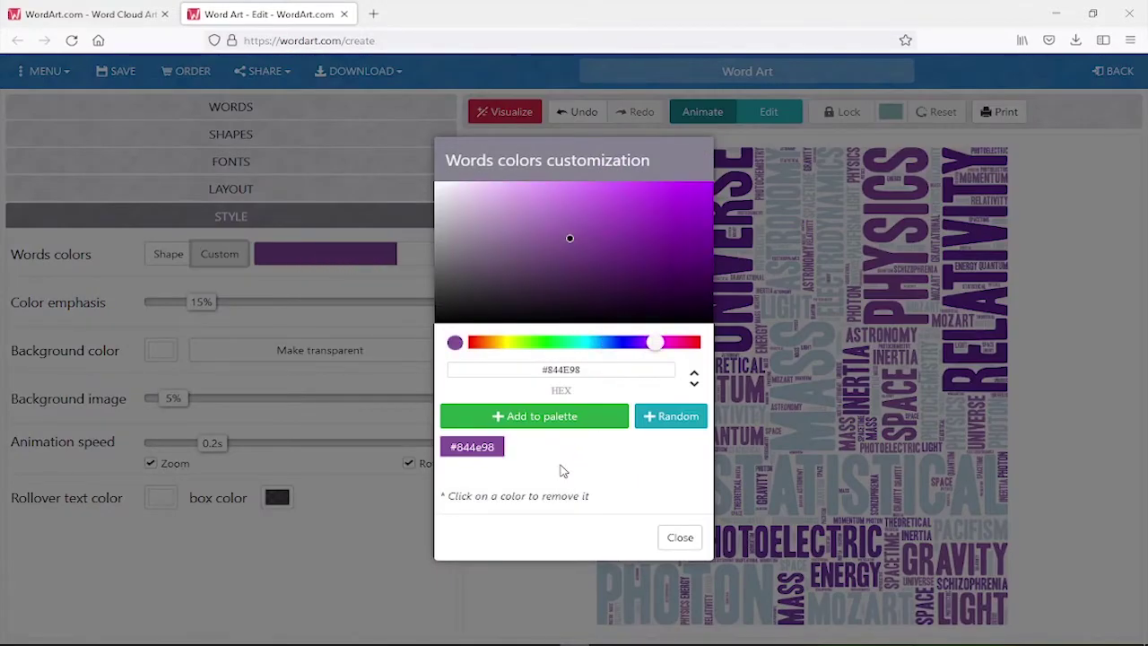
click(489, 451)
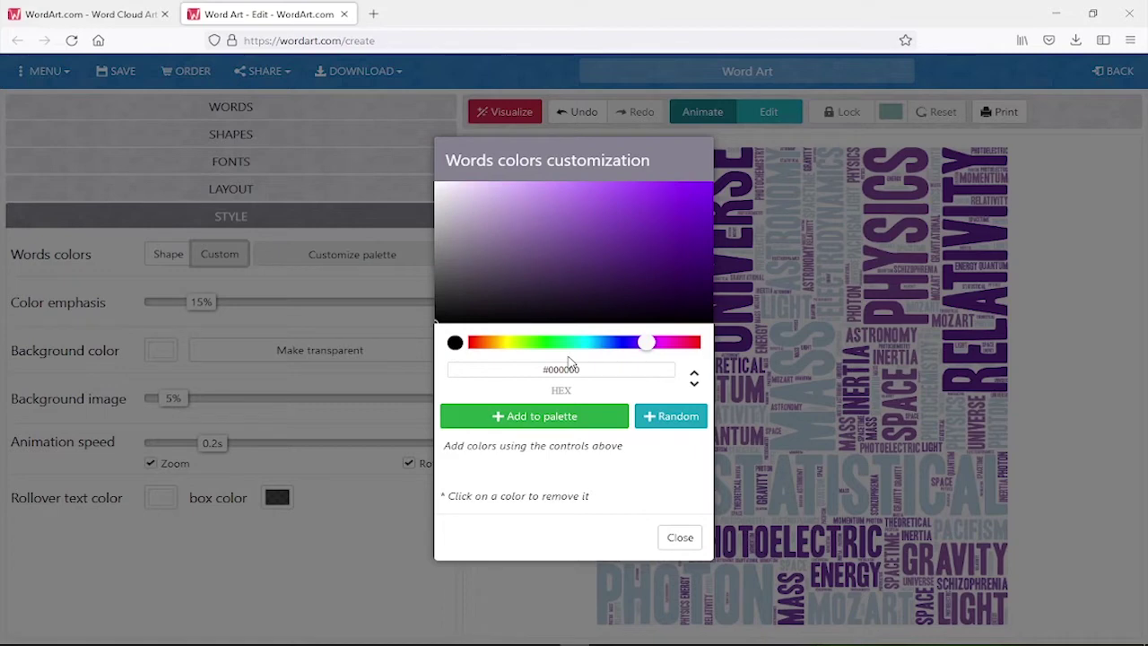
drag(503, 299, 389, 125)
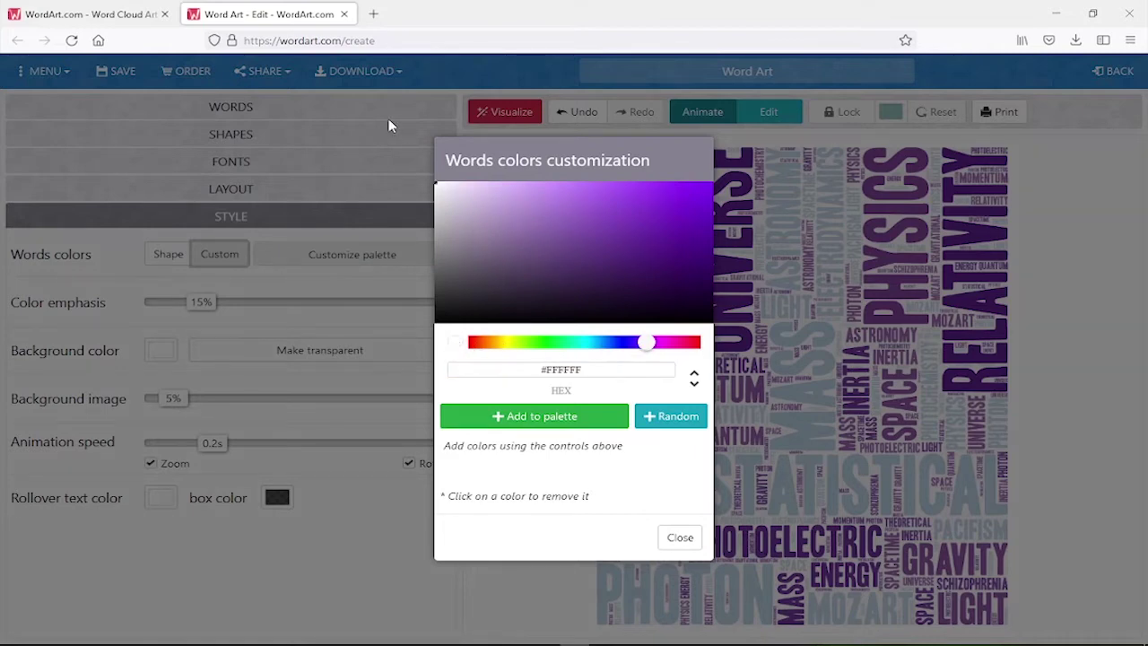
click(578, 418)
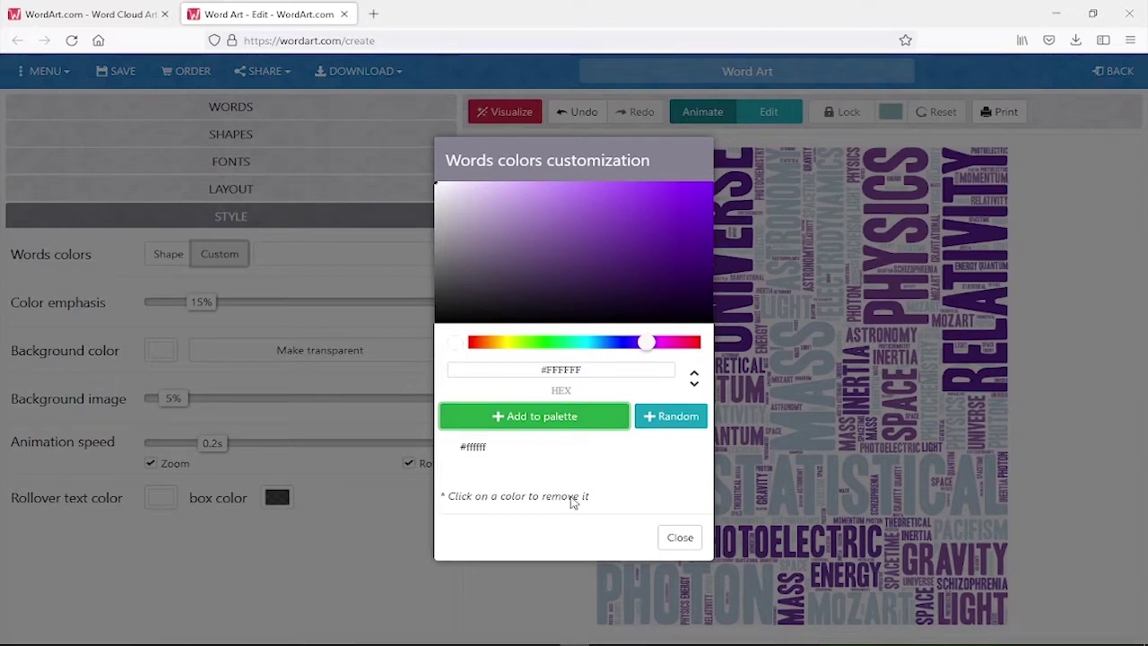
click(678, 538)
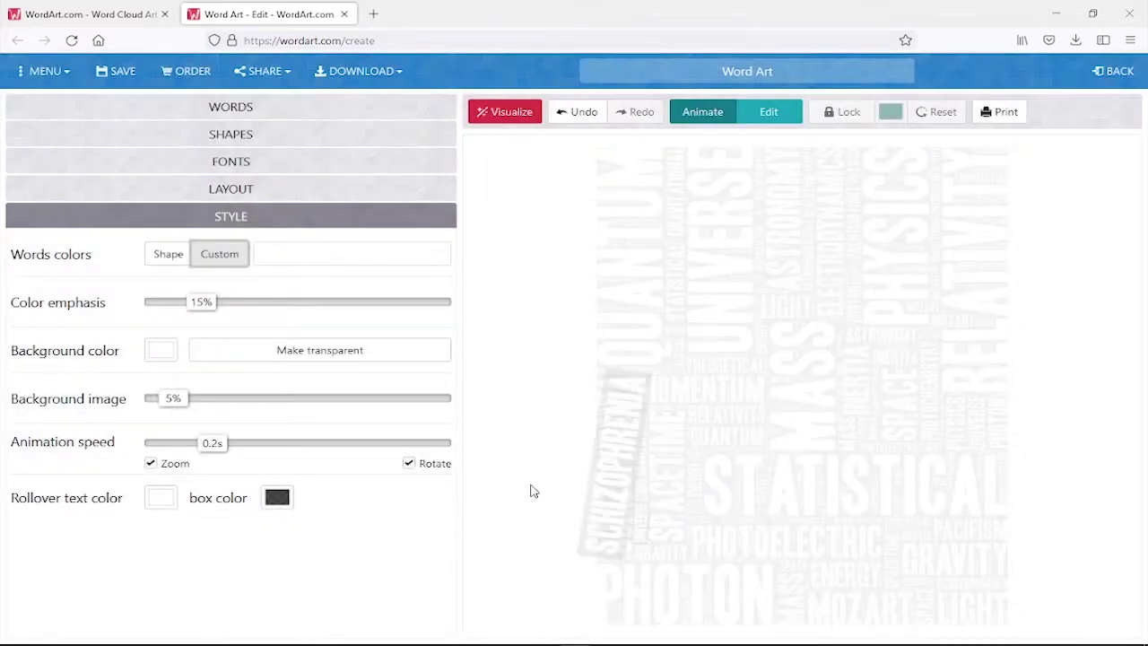
Make the cloud background transparent and regenerate the white word cloud.
click(271, 352)
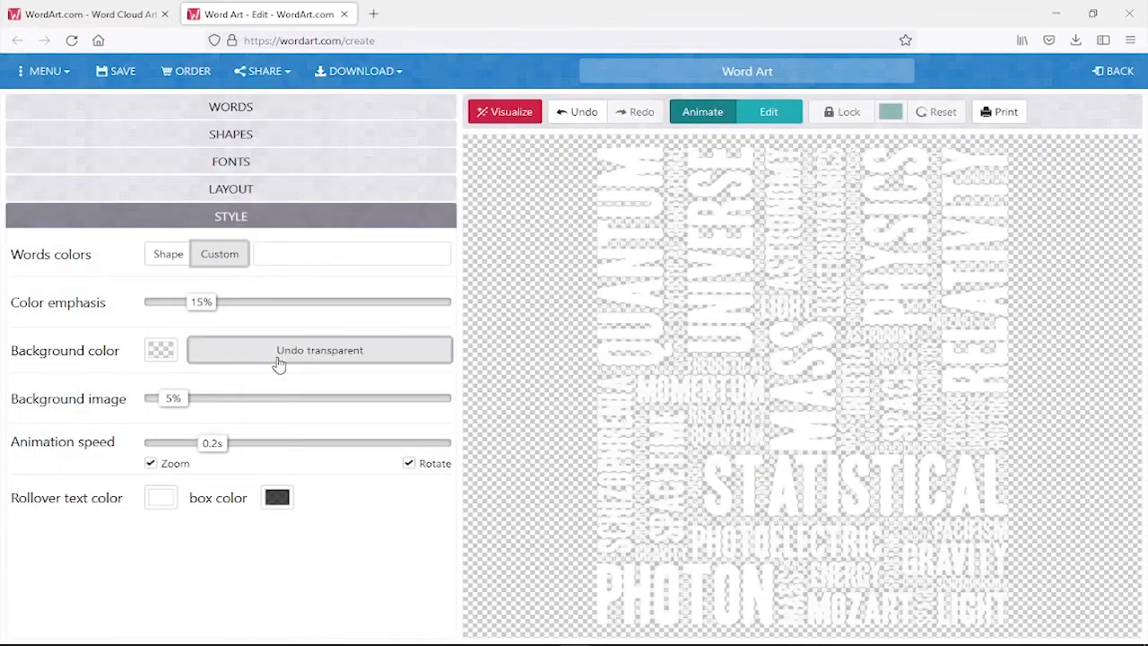
click(511, 114)
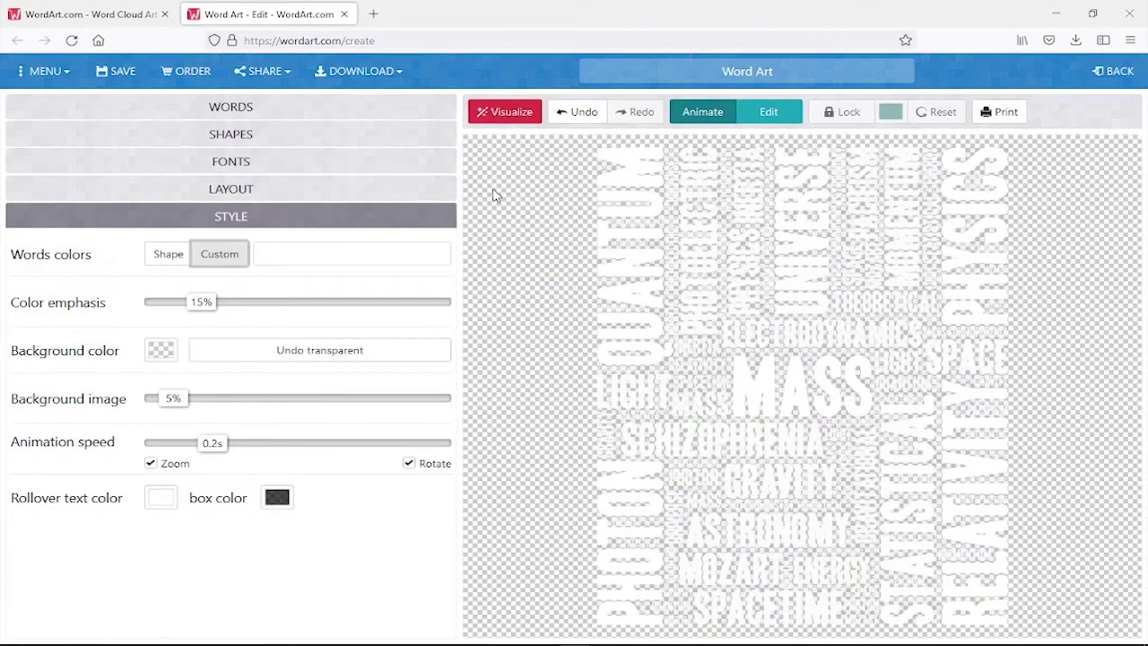
click(370, 83)
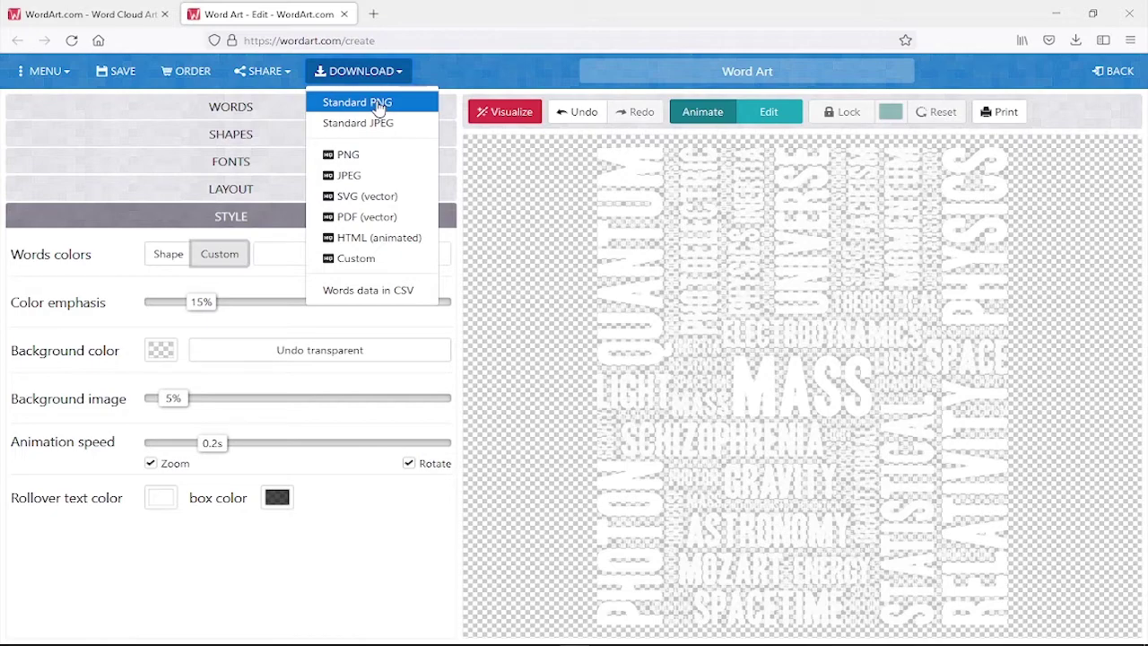
Download two regenerated variations of the cloud as standard PNG files.
click(378, 106)
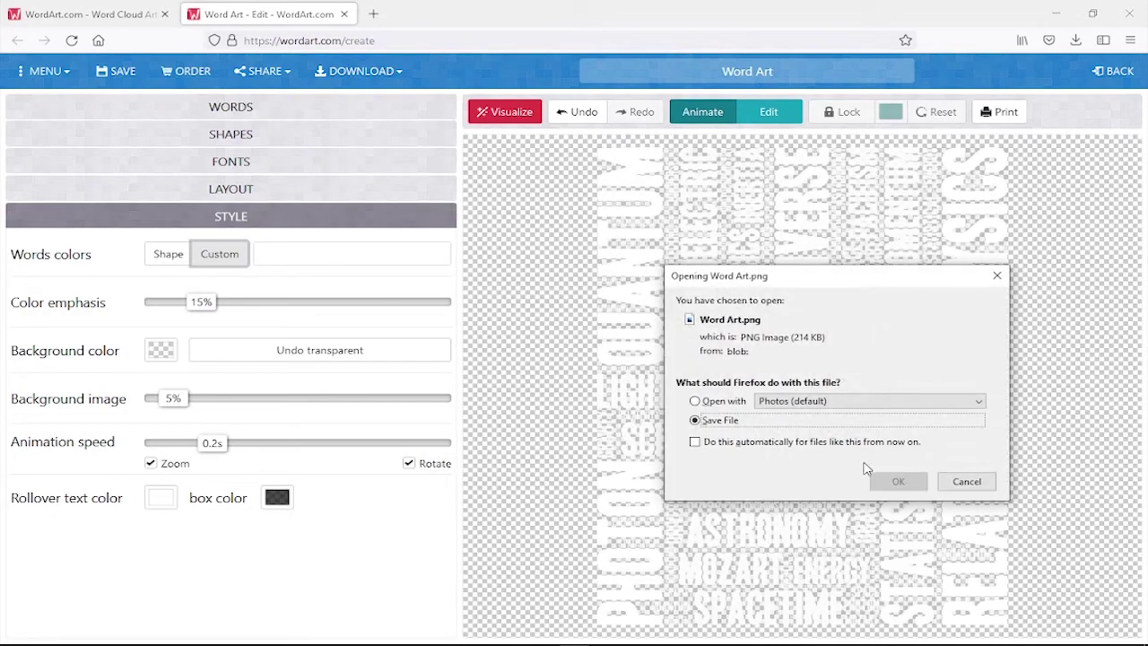
click(896, 482)
click(505, 111)
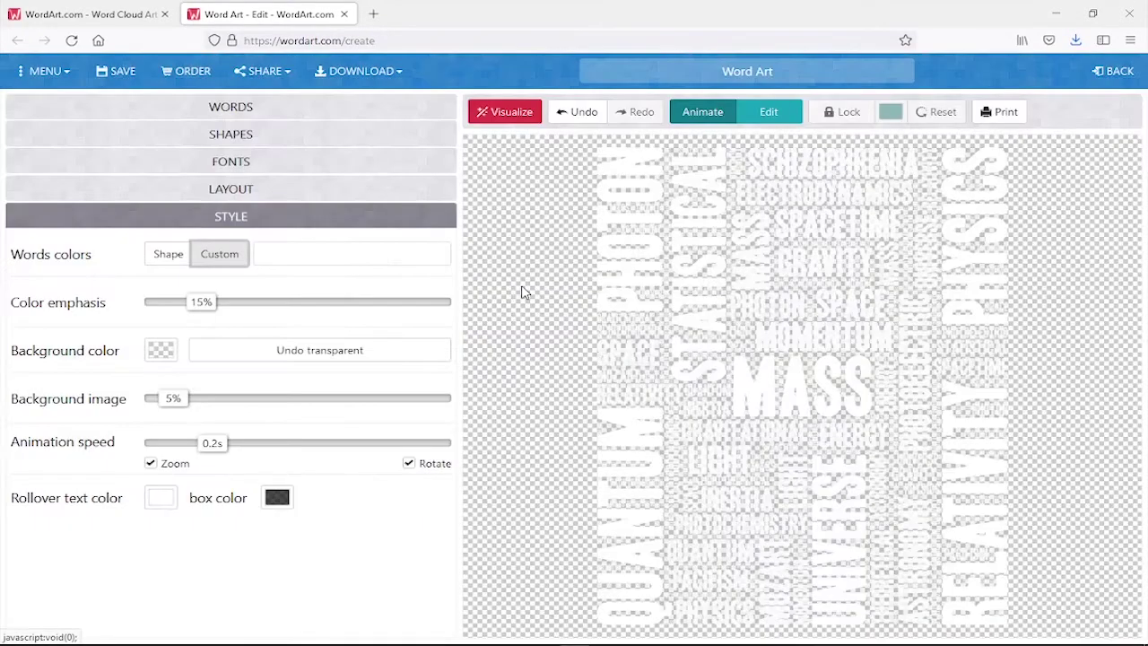
click(359, 72)
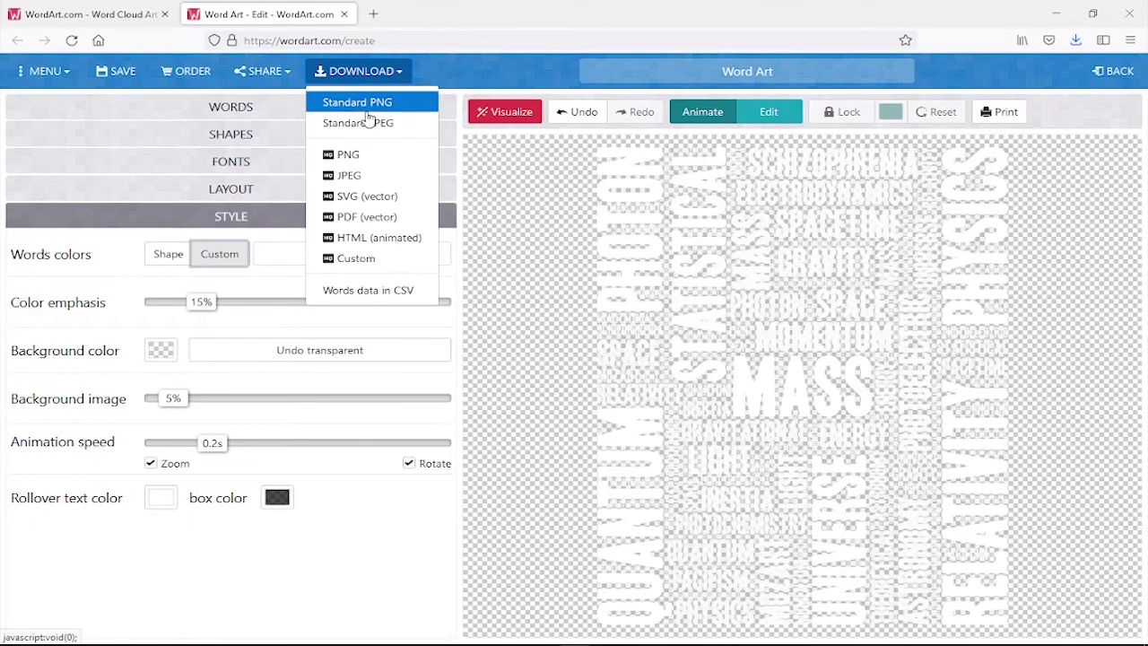
click(362, 109)
click(890, 481)
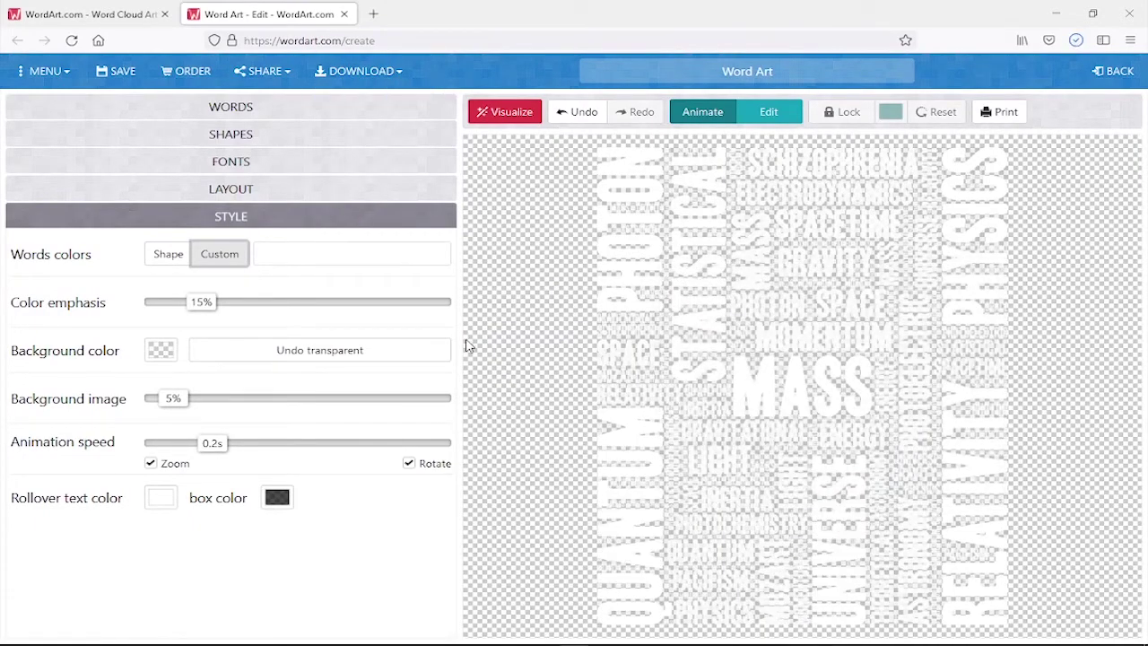
click(502, 115)
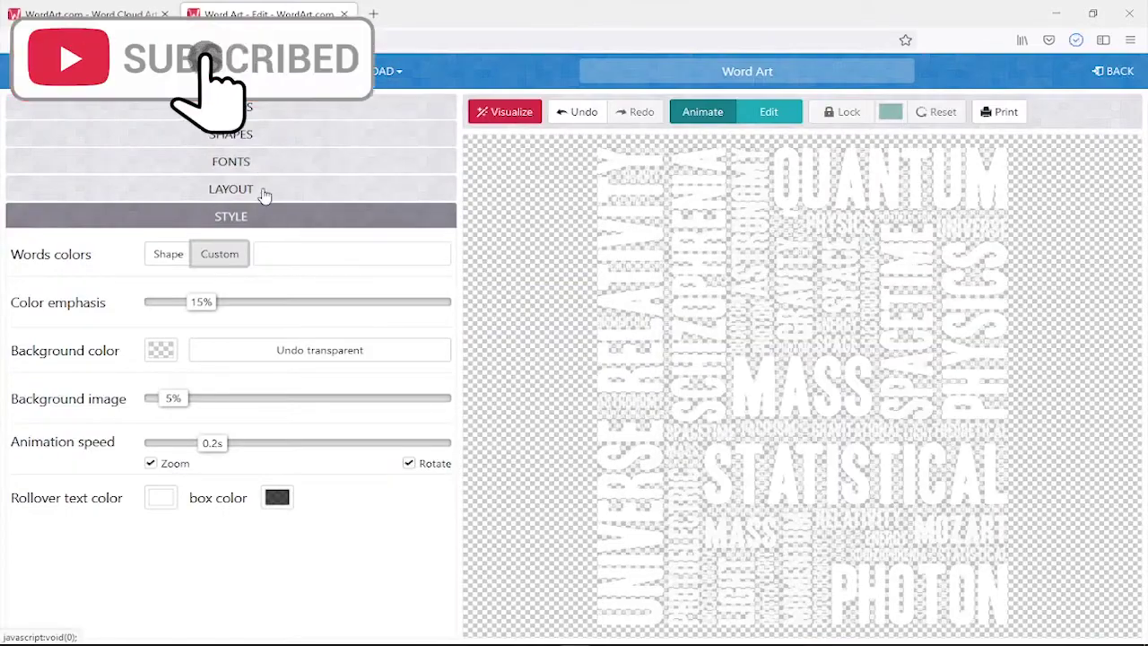
Switch the words to Headline One and download another standard PNG, Word Art(4).png.
click(230, 161)
mouse_move(449, 401)
mouse_down()
mouse_move(449, 538)
mouse_move(462, 224)
mouse_move(450, 524)
mouse_move(449, 233)
mouse_move(453, 323)
mouse_up()
click(395, 504)
click(336, 371)
click(89, 332)
scroll(135, 440, down, 3)
click(90, 355)
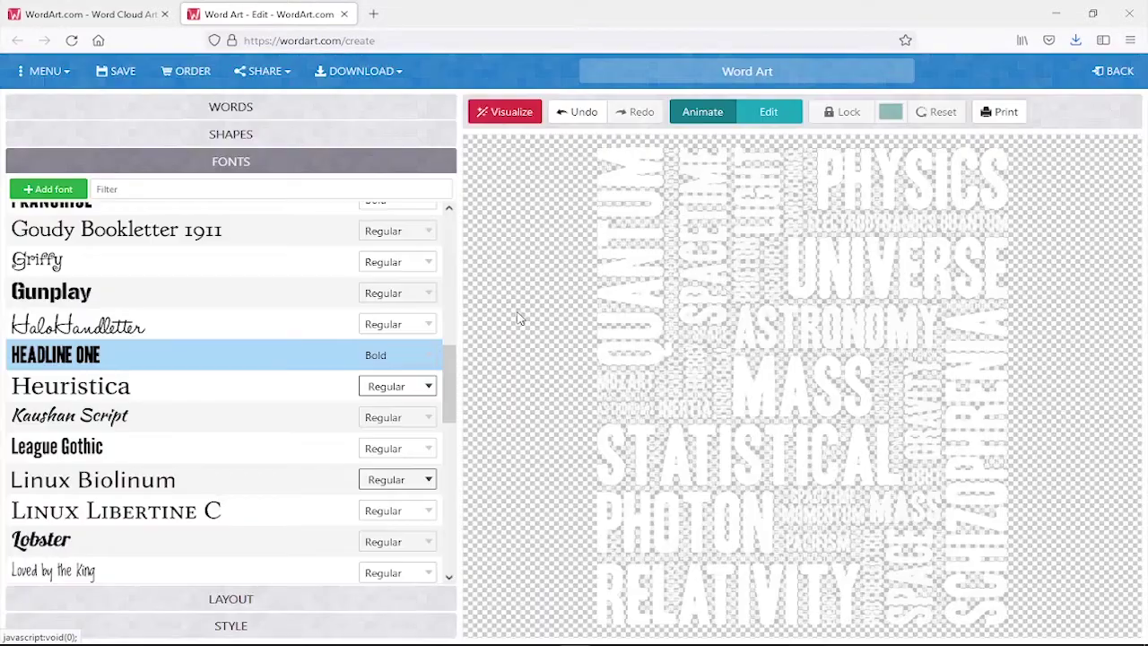
click(359, 71)
click(368, 96)
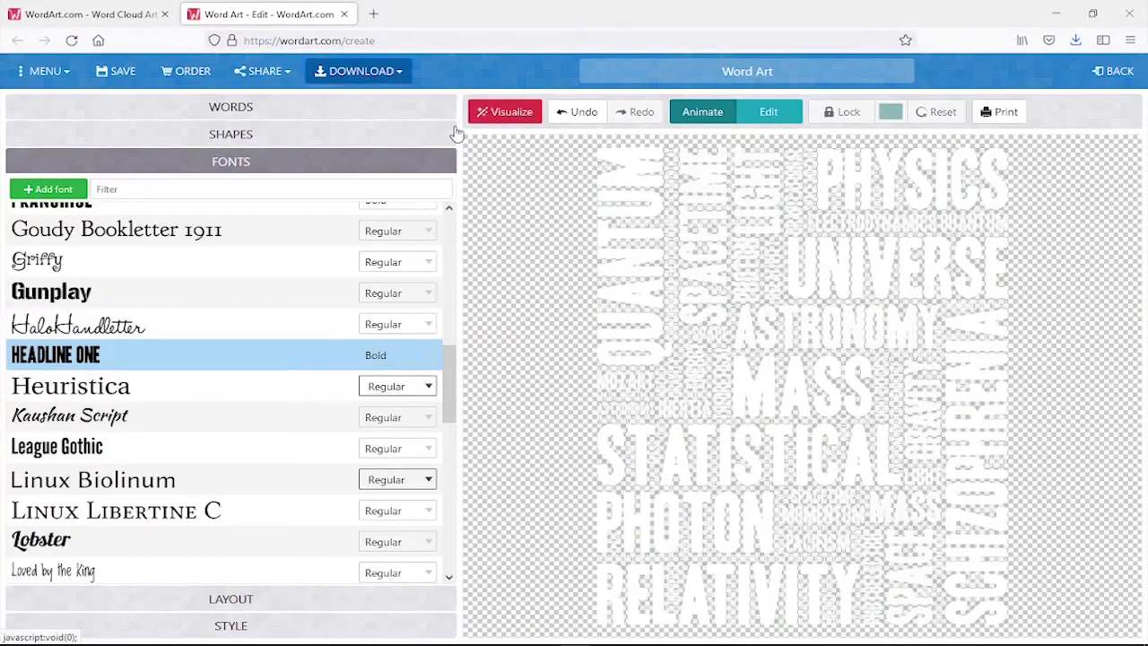
click(895, 480)
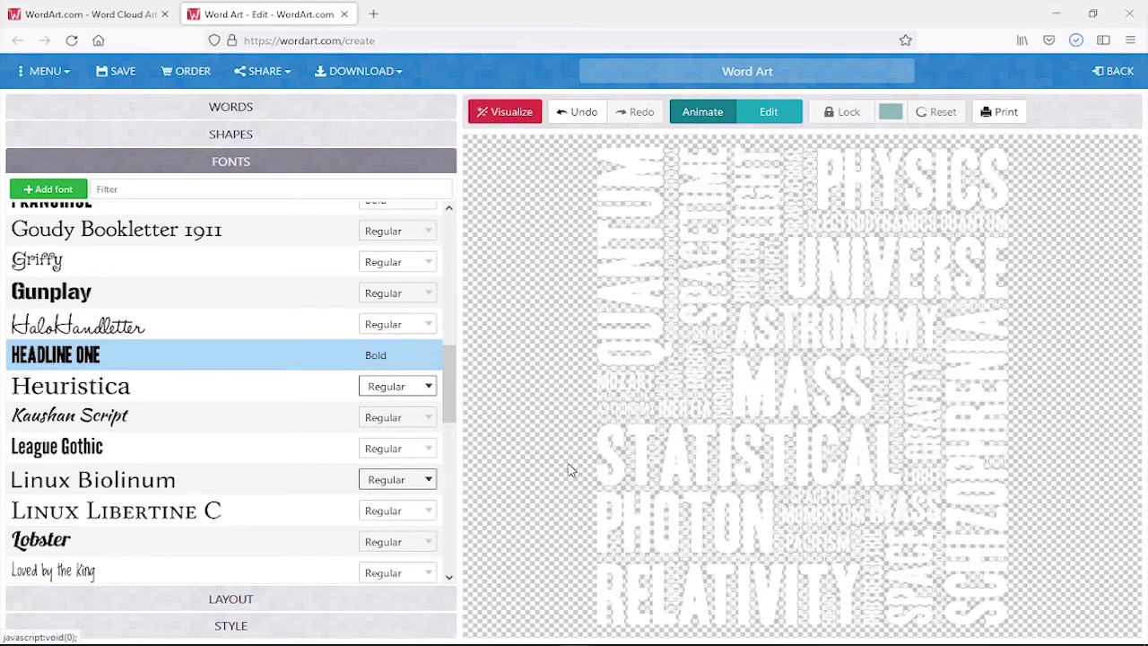
click(1077, 40)
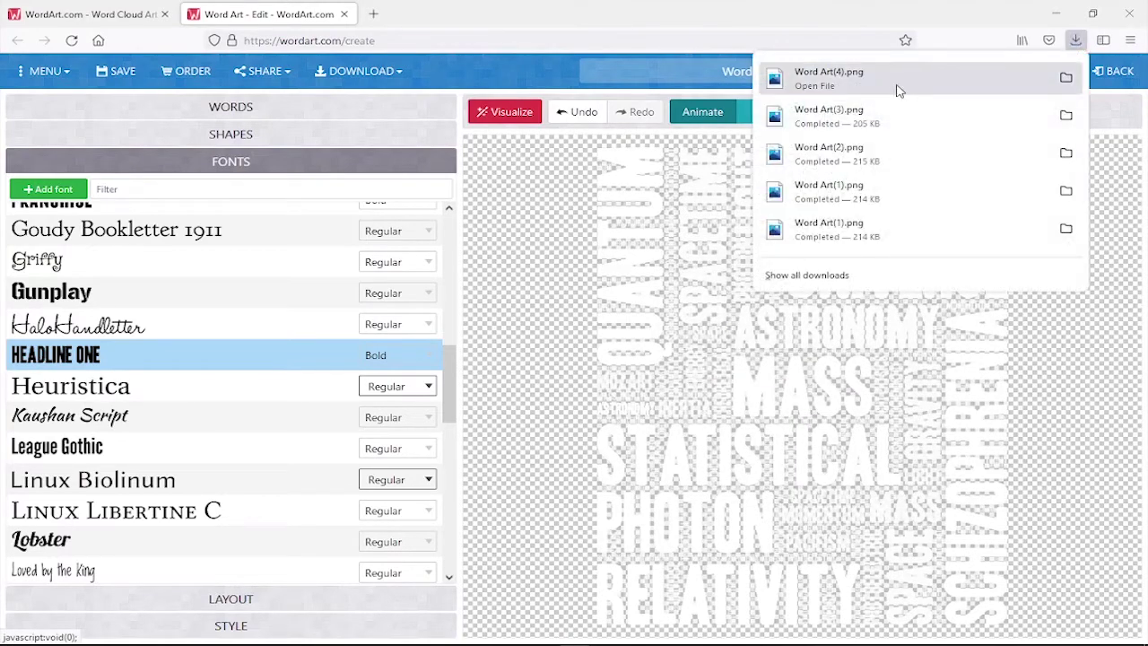
Cut the four Word Art PNGs from the Downloads folder.
right_click(901, 85)
click(932, 98)
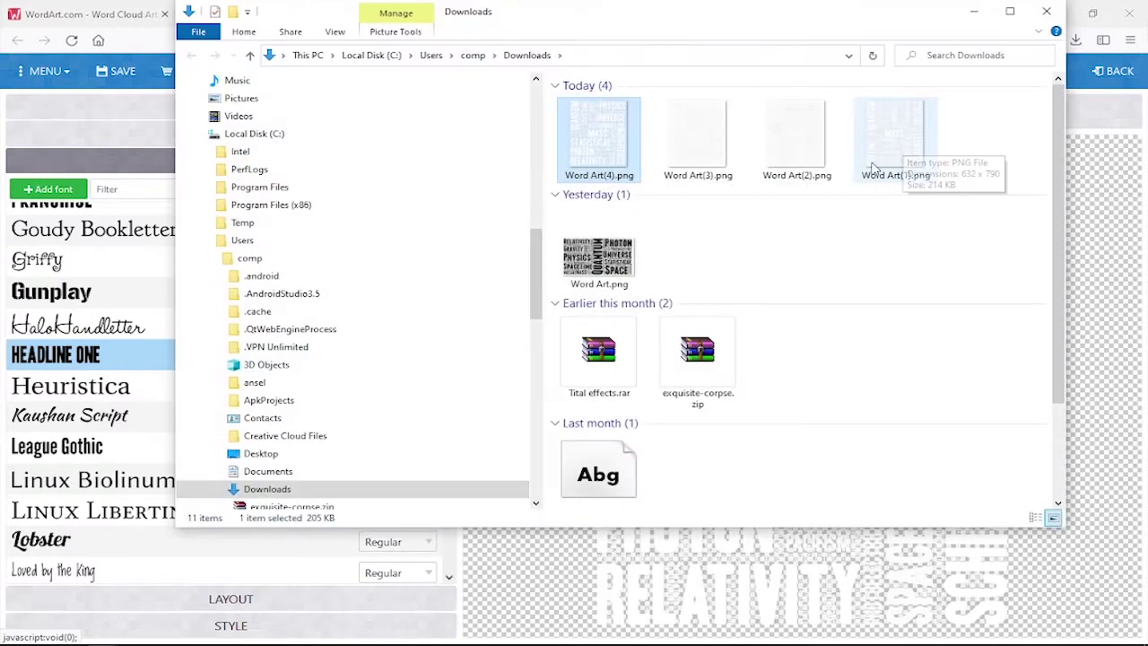
click(879, 161)
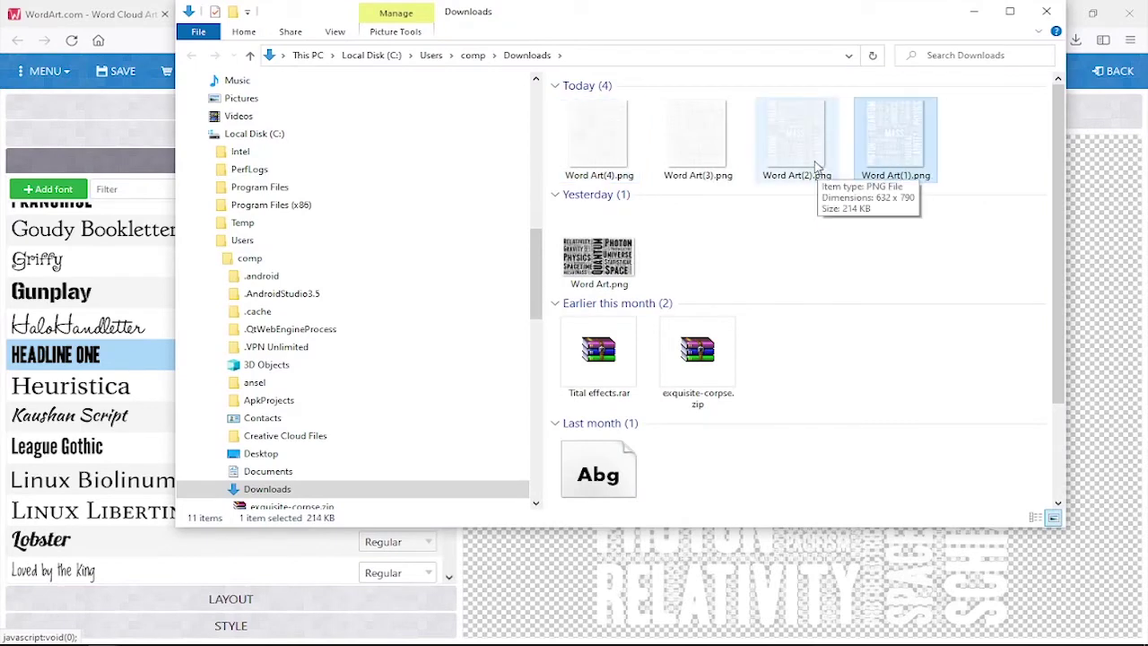
shift+click(627, 161)
right_click(674, 154)
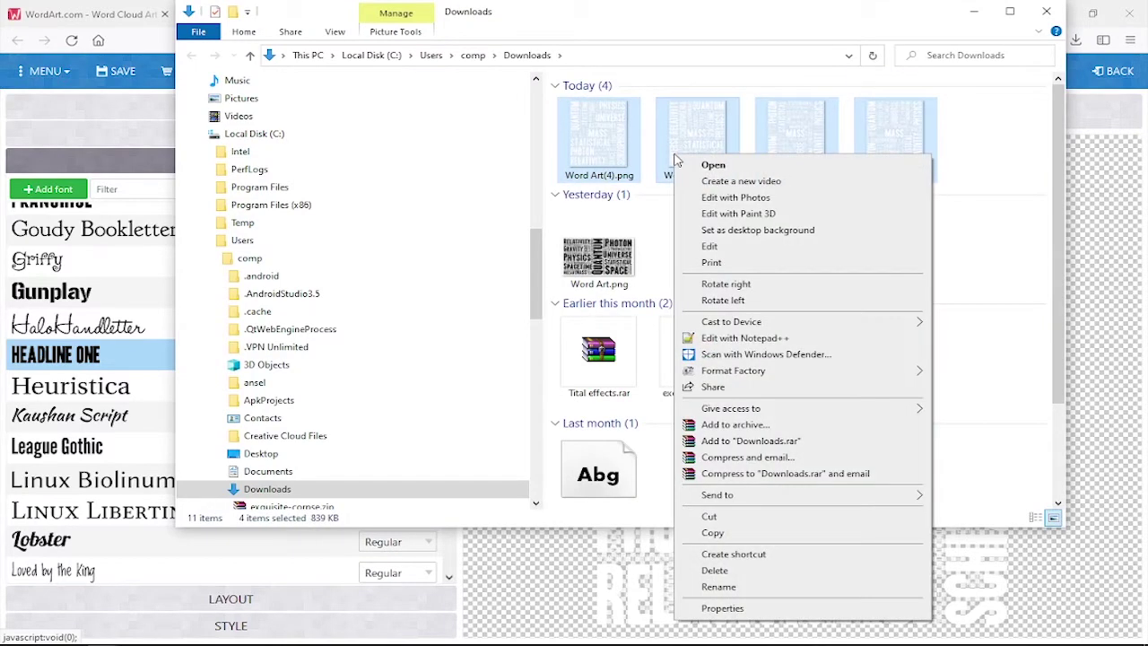
click(722, 516)
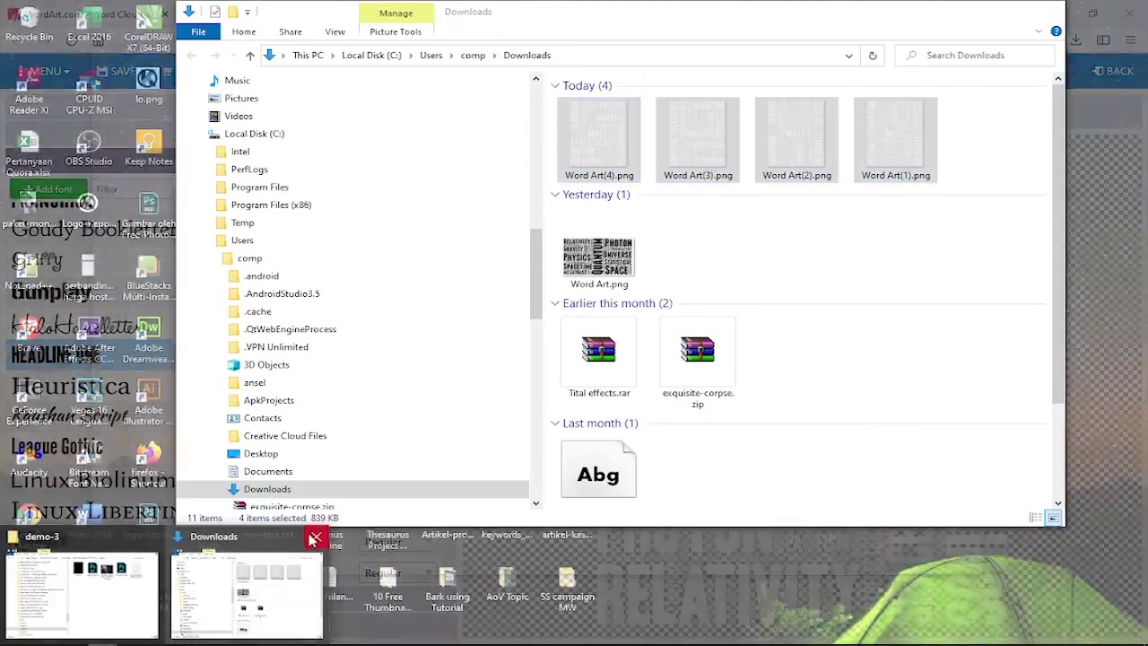
Paste the four Word Art PNGs into demo-3, then drop Word Art(1).png onto the portrait.
click(313, 538)
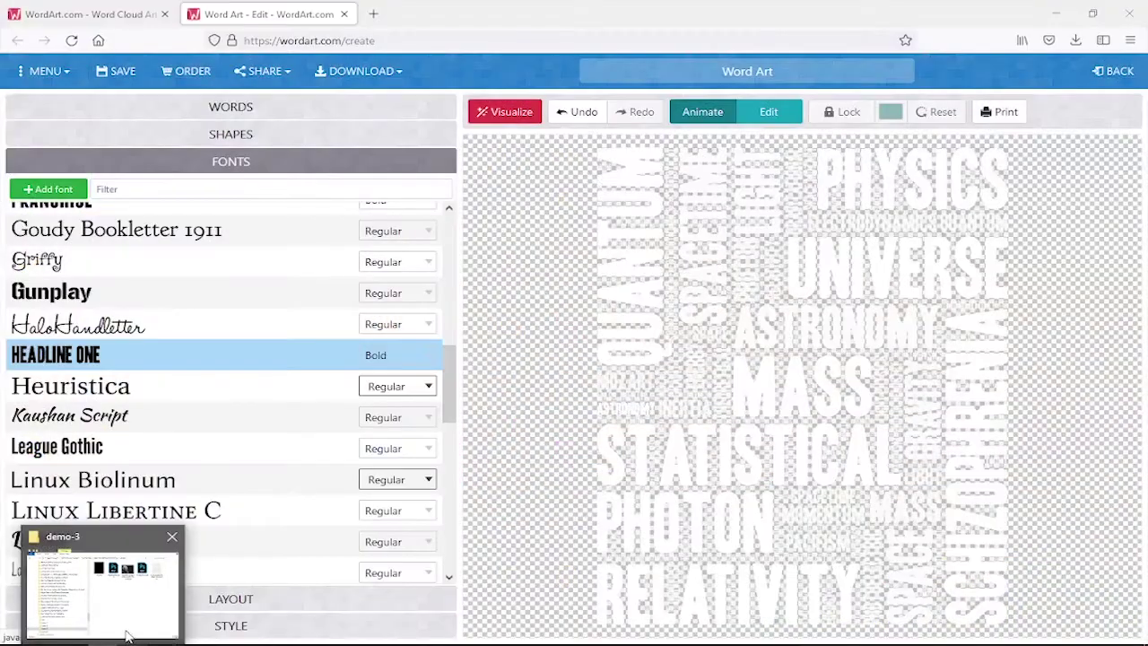
click(128, 639)
right_click(717, 350)
click(757, 448)
click(793, 431)
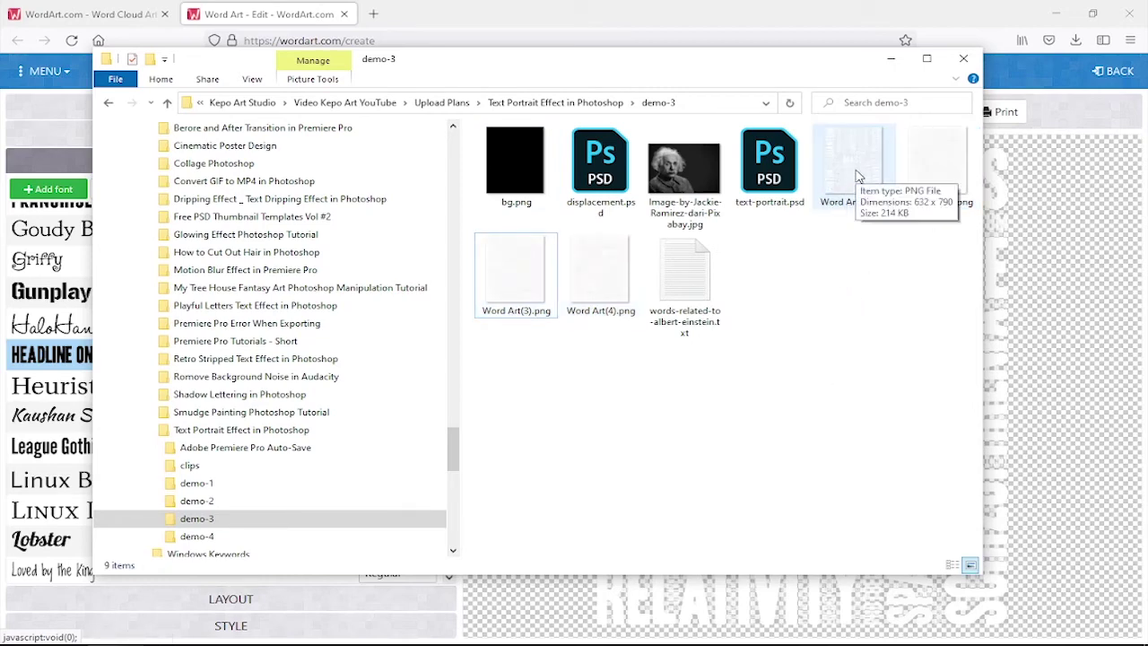
mouse_move(856, 175)
mouse_down()
mouse_move(314, 296)
mouse_move(441, 240)
mouse_up()
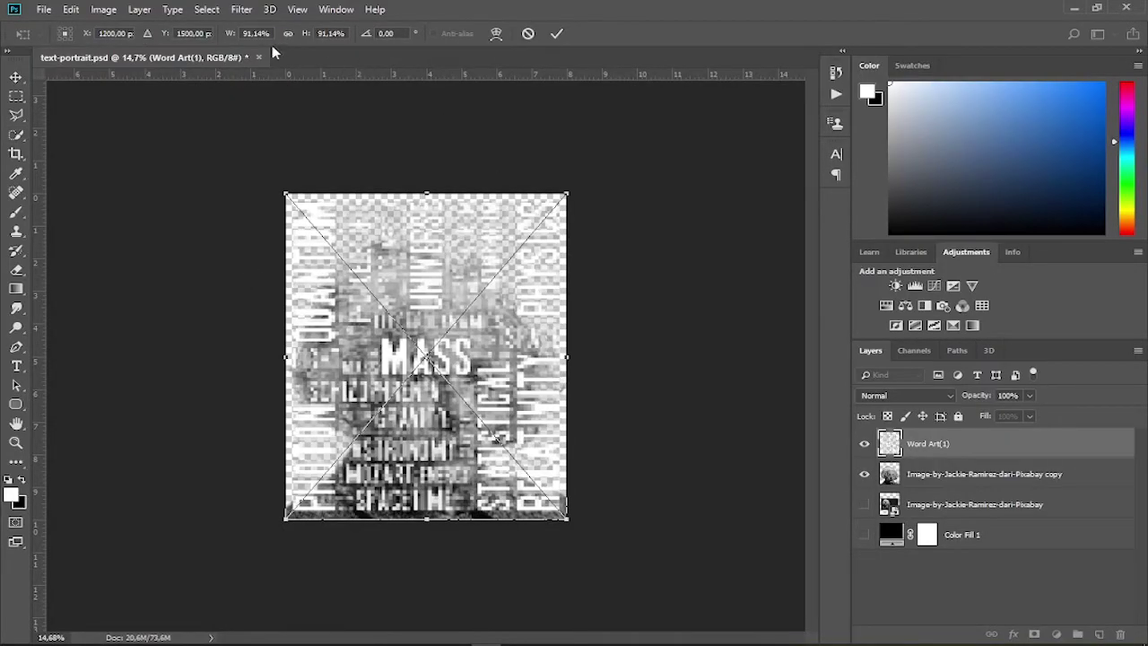
Commit the resized Word Art(1) layer and move it to the portrait's top-left.
text(33333)
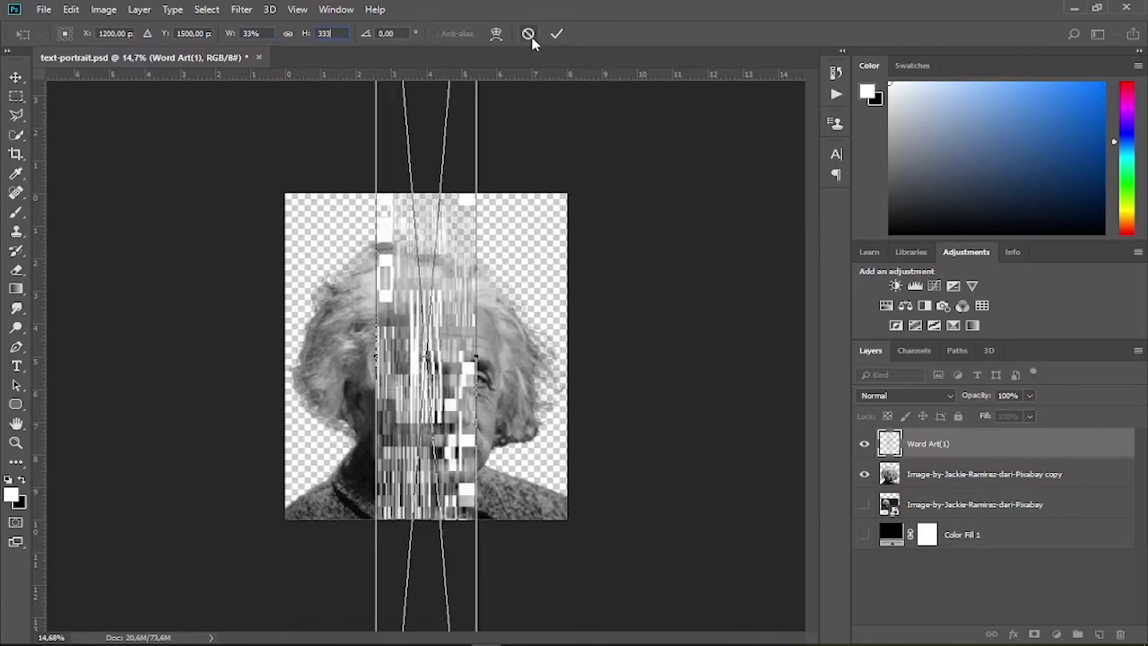
key(BackSpace)
click(557, 33)
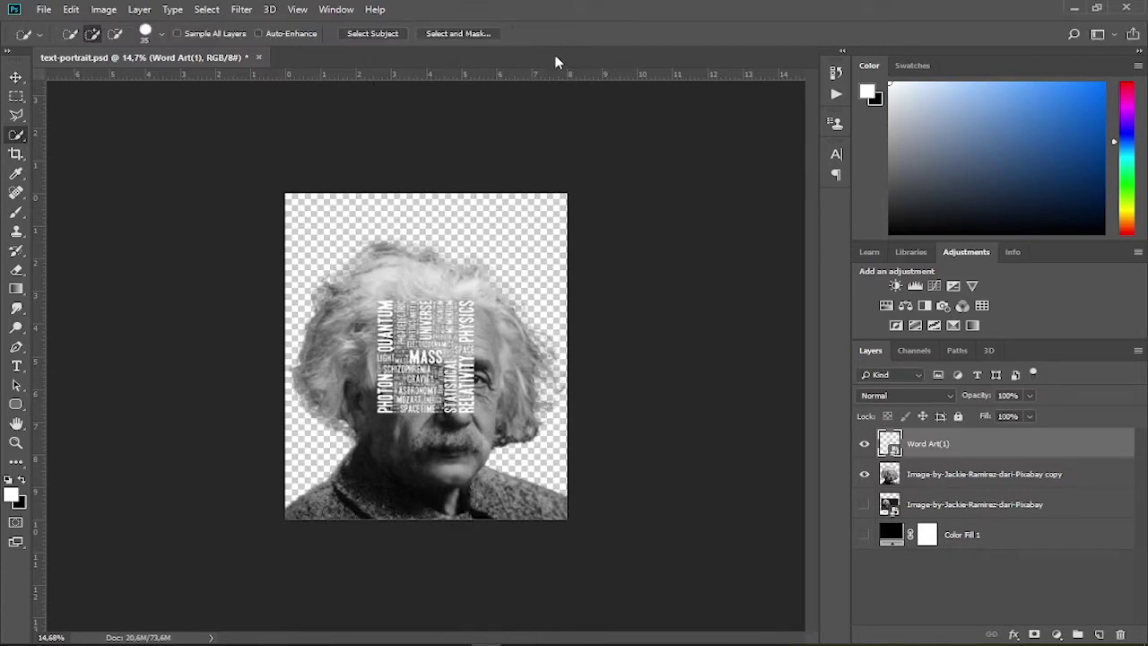
scroll(573, 305, up, 1)
scroll(557, 352, up, 4)
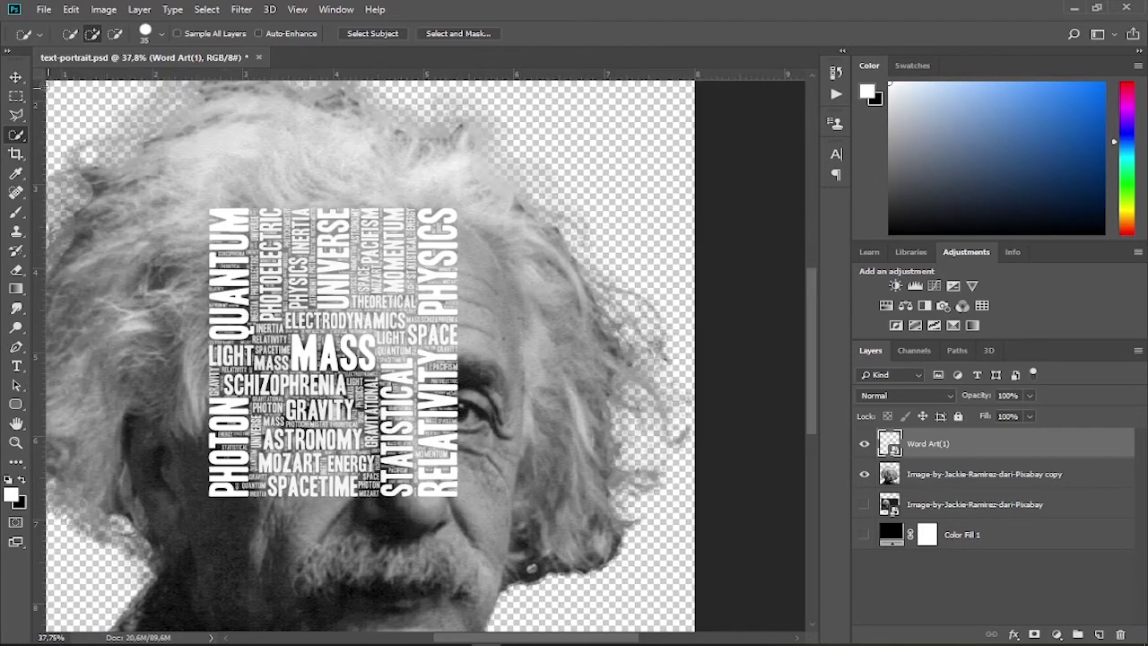
click(17, 77)
mouse_move(306, 351)
mouse_down()
mouse_move(102, 182)
mouse_move(83, 180)
mouse_up()
Place Word Art(2).png scaled down and move it up beside Word Art(1).
scroll(200, 243, down, 2)
scroll(125, 251, up, 3)
scroll(102, 183, down, 1)
scroll(477, 427, down, 1)
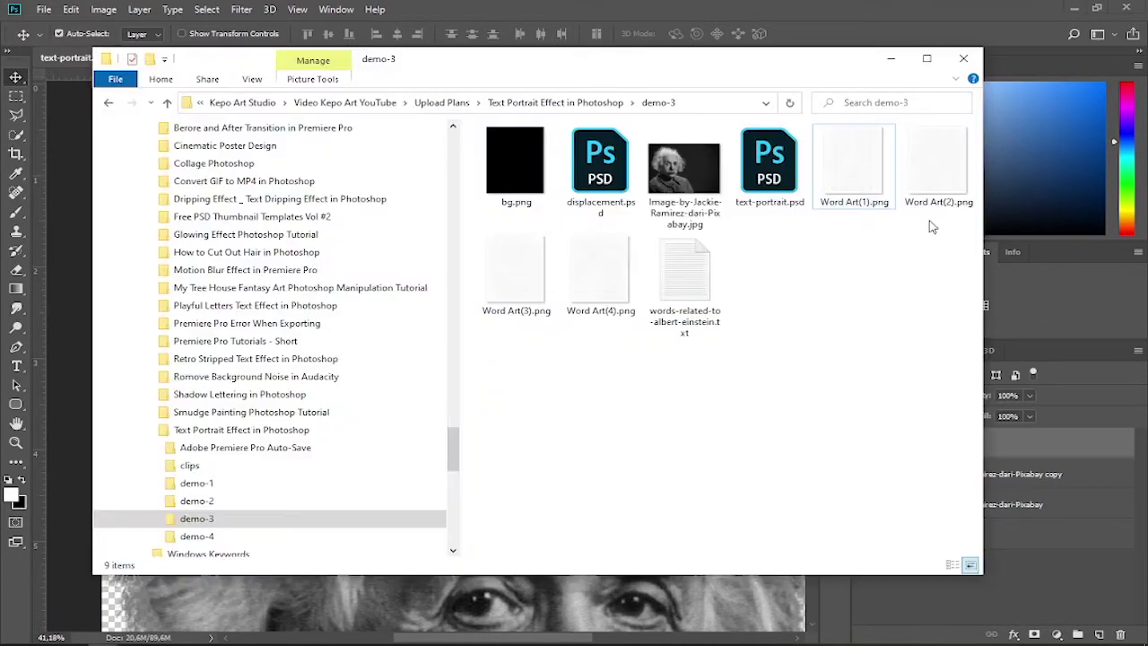
drag(938, 171, 637, 599)
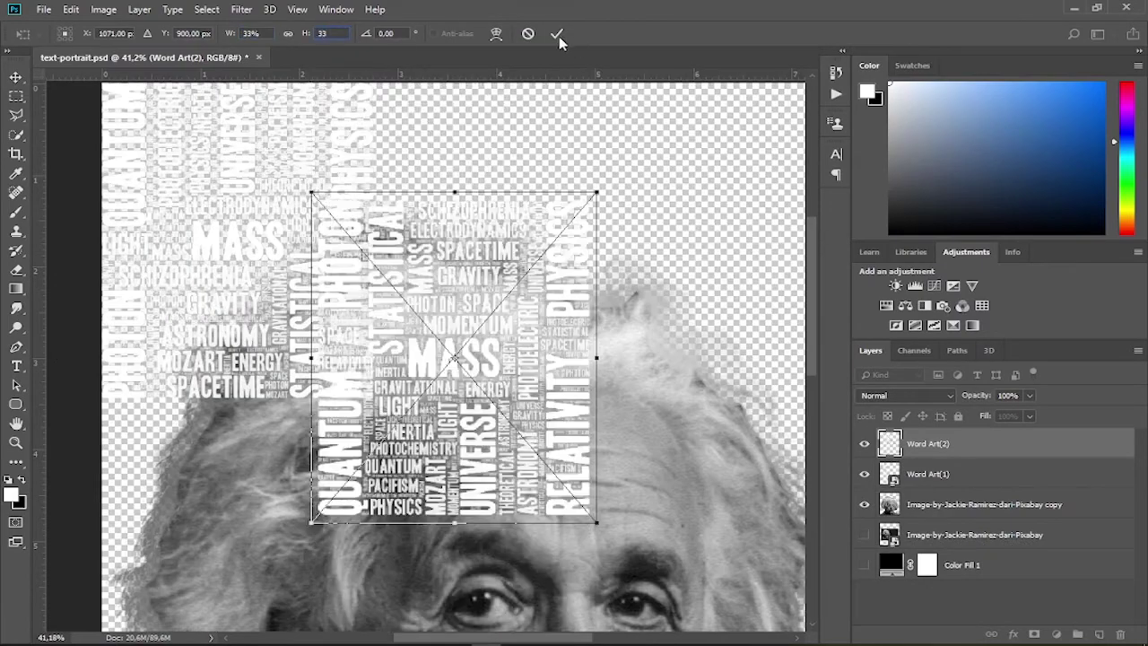
click(556, 33)
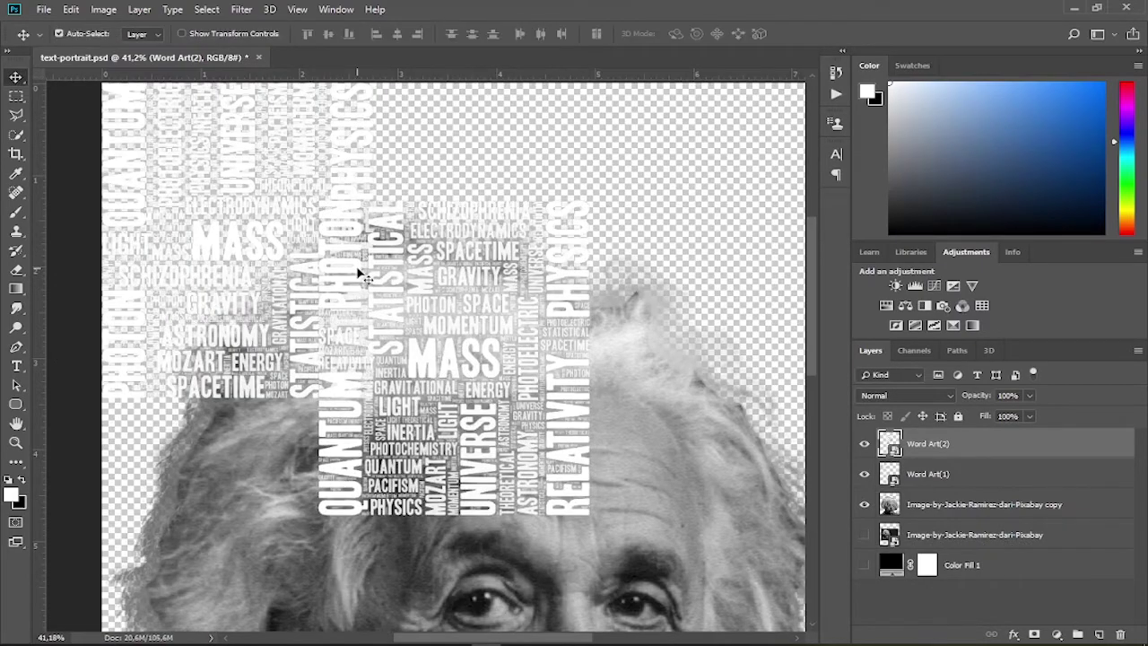
mouse_move(359, 274)
mouse_down()
mouse_move(415, 166)
mouse_move(778, 117)
mouse_up()
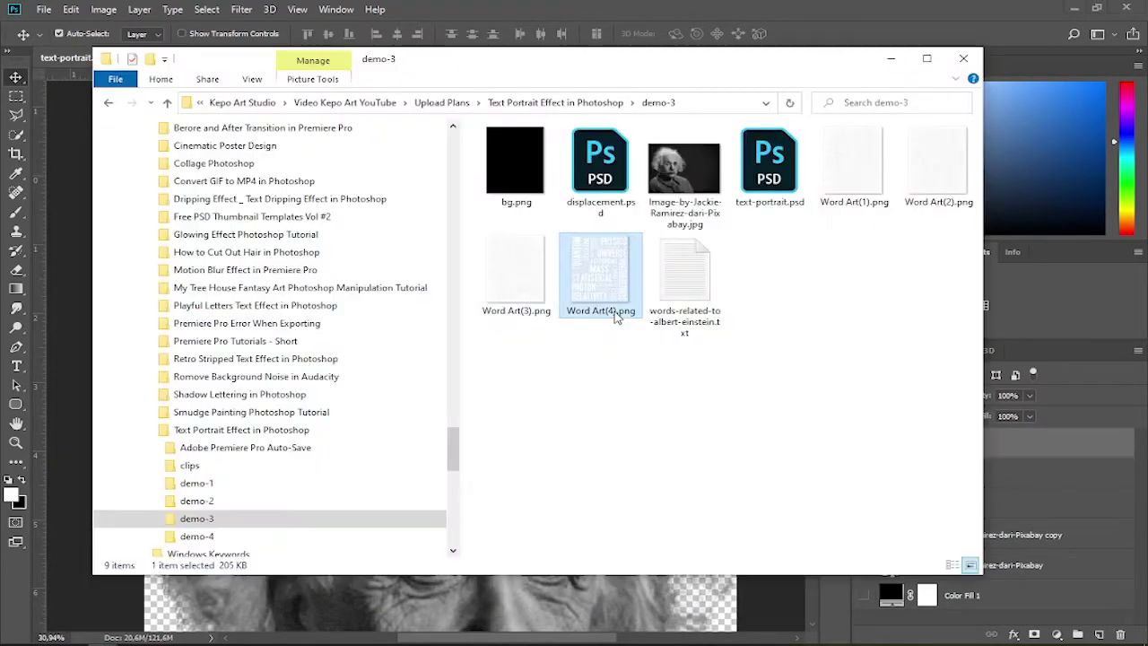
Place Word Art(4).png, shift it left and down, then select the Word Art(1) and (2) layers.
drag(615, 315, 430, 341)
key(Return)
drag(337, 430, 150, 529)
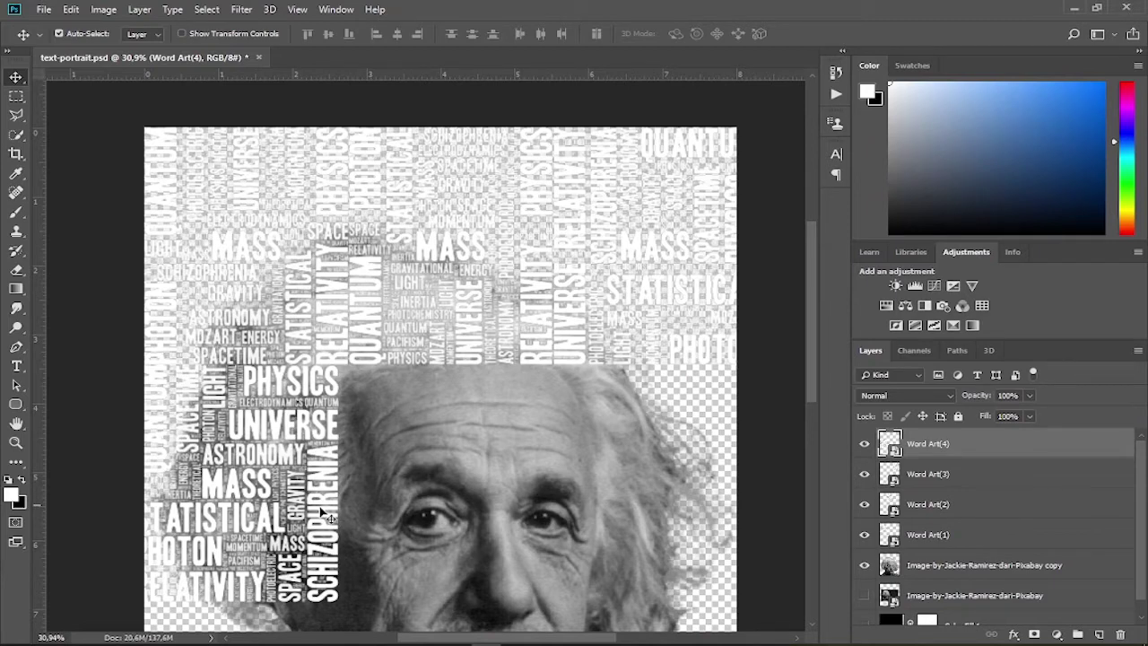
click(935, 538)
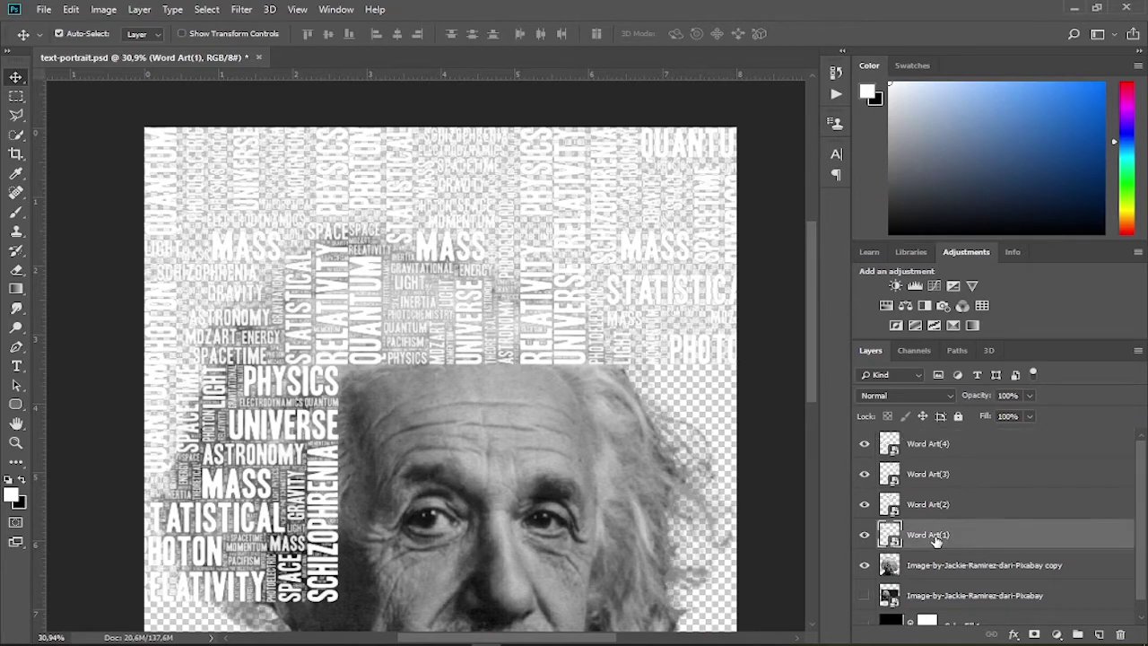
shift+click(950, 507)
Delete Word Art(1)–(3) and tile Word Art(4) plus two copies across the canvas top.
shift+click(947, 481)
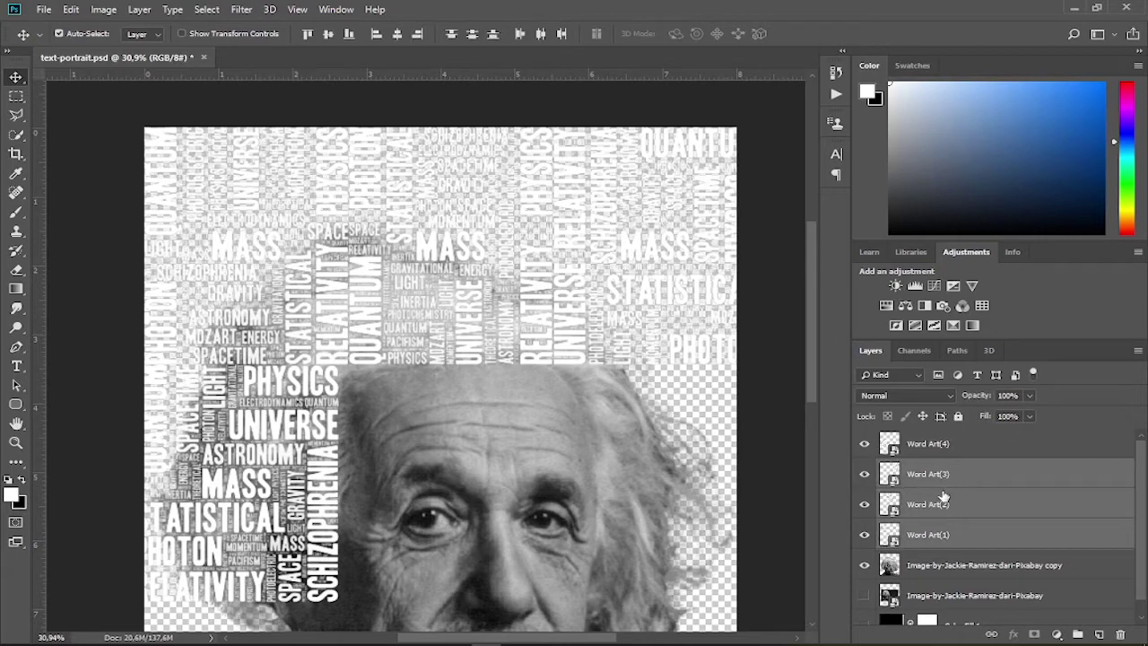
key(Delete)
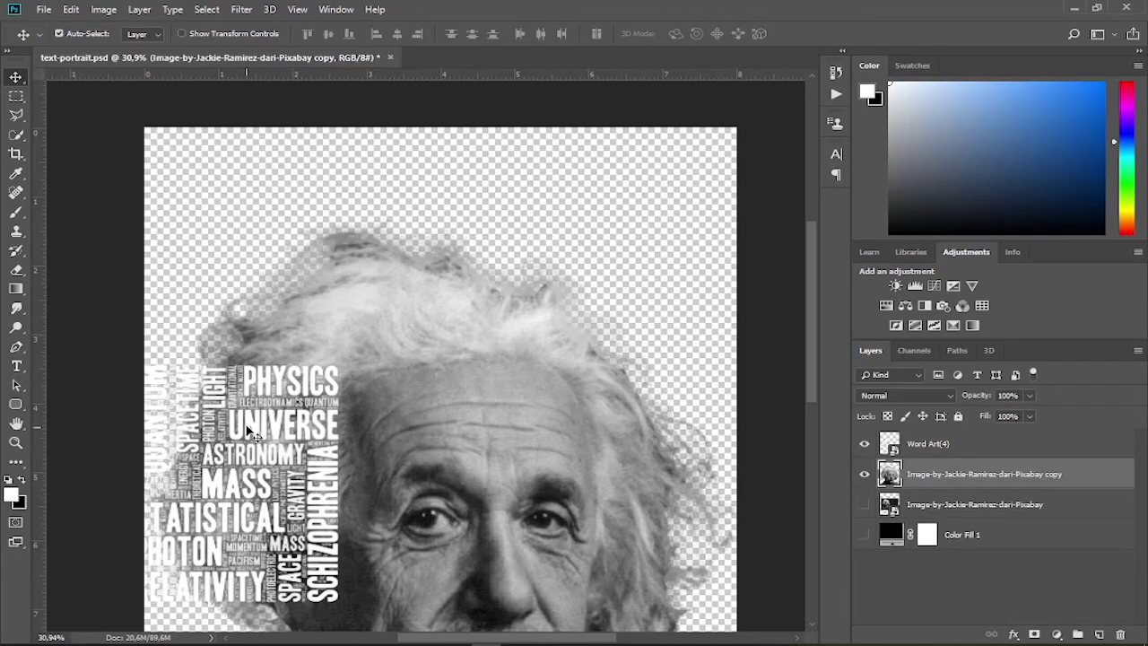
drag(254, 434, 256, 186)
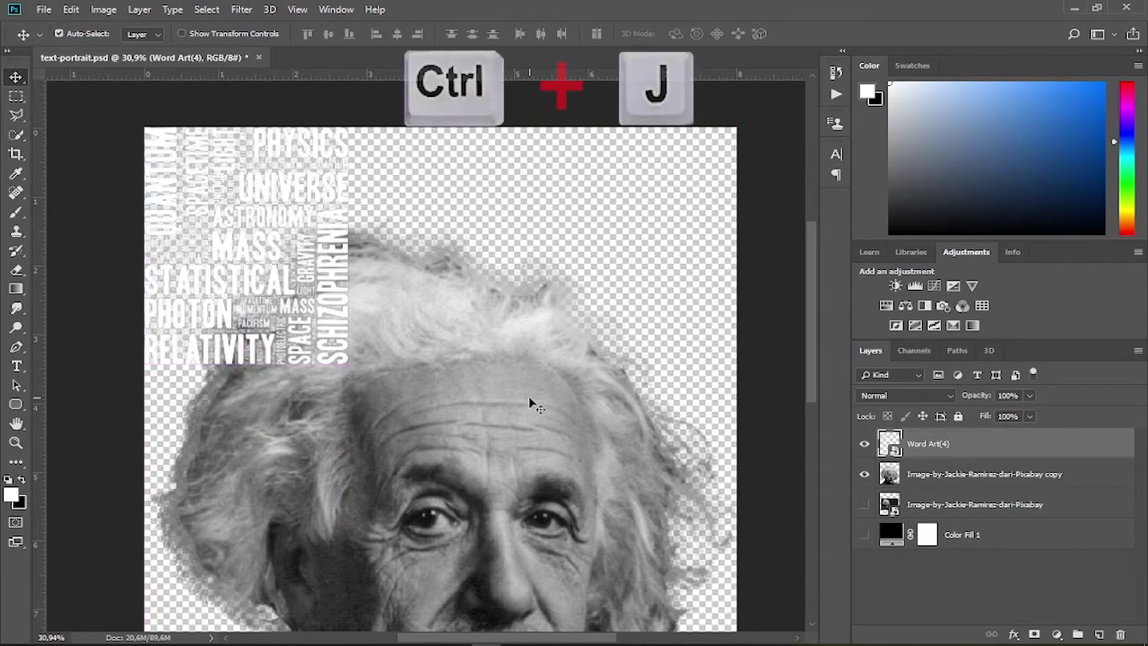
key(ctrl+j)
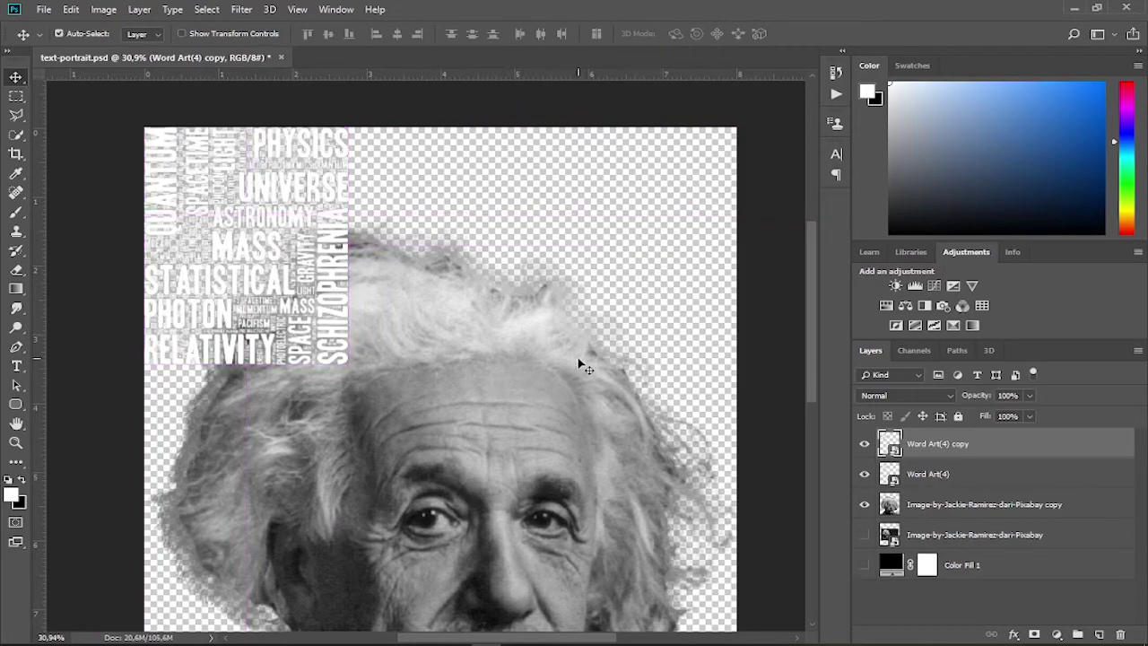
drag(332, 233, 536, 235)
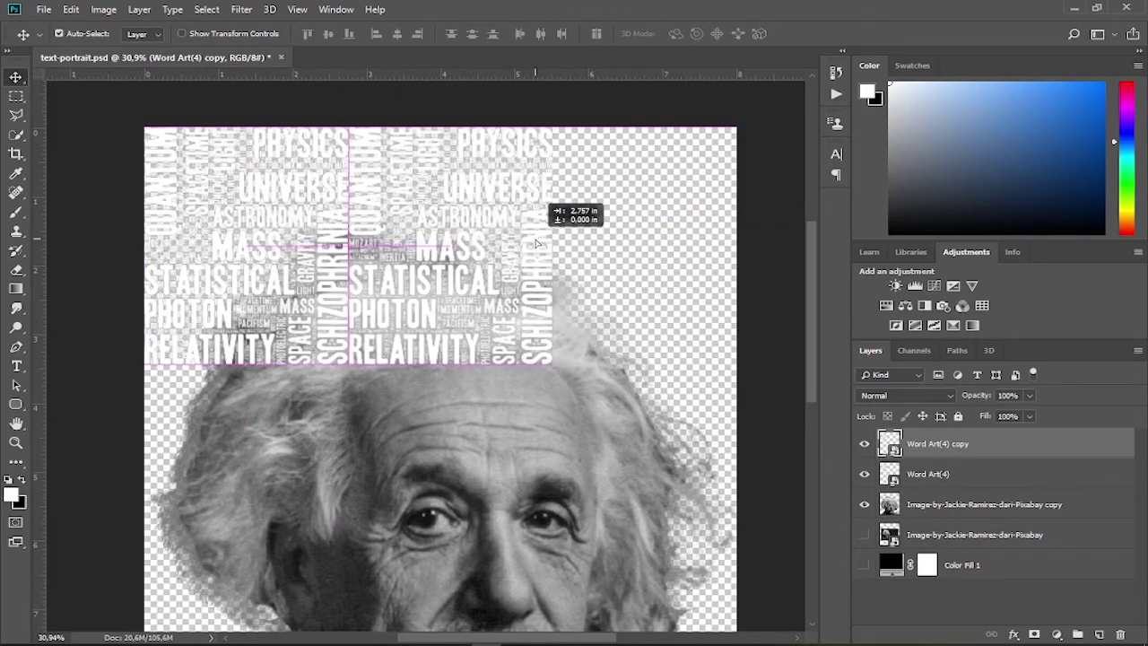
key(ctrl+j)
drag(397, 333, 529, 296)
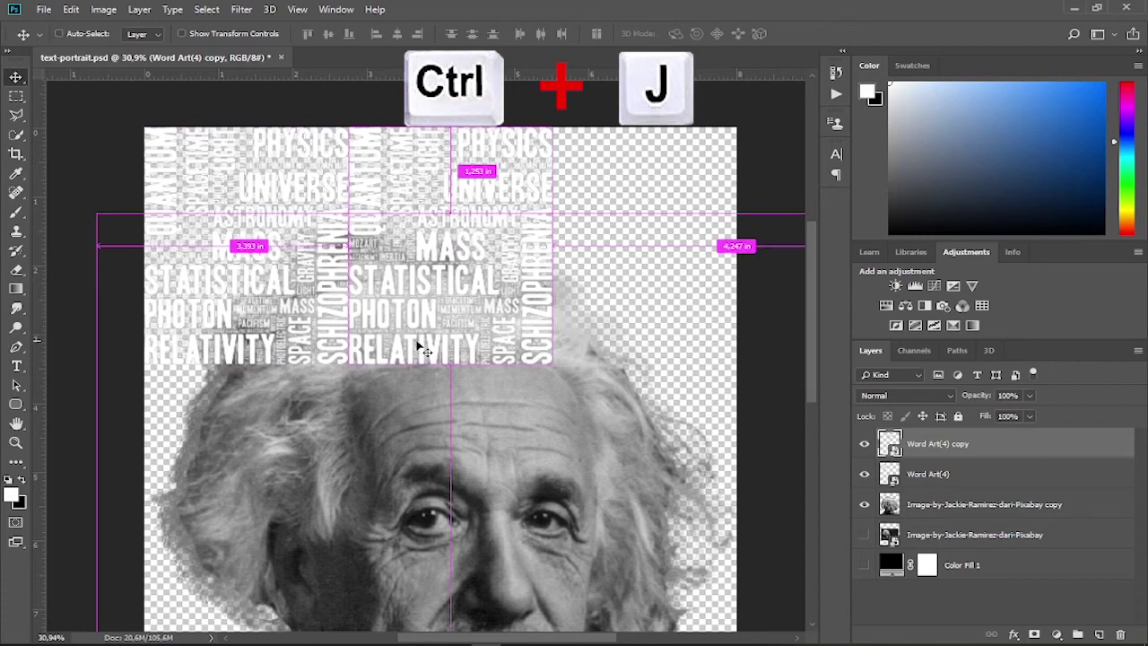
drag(536, 241, 741, 239)
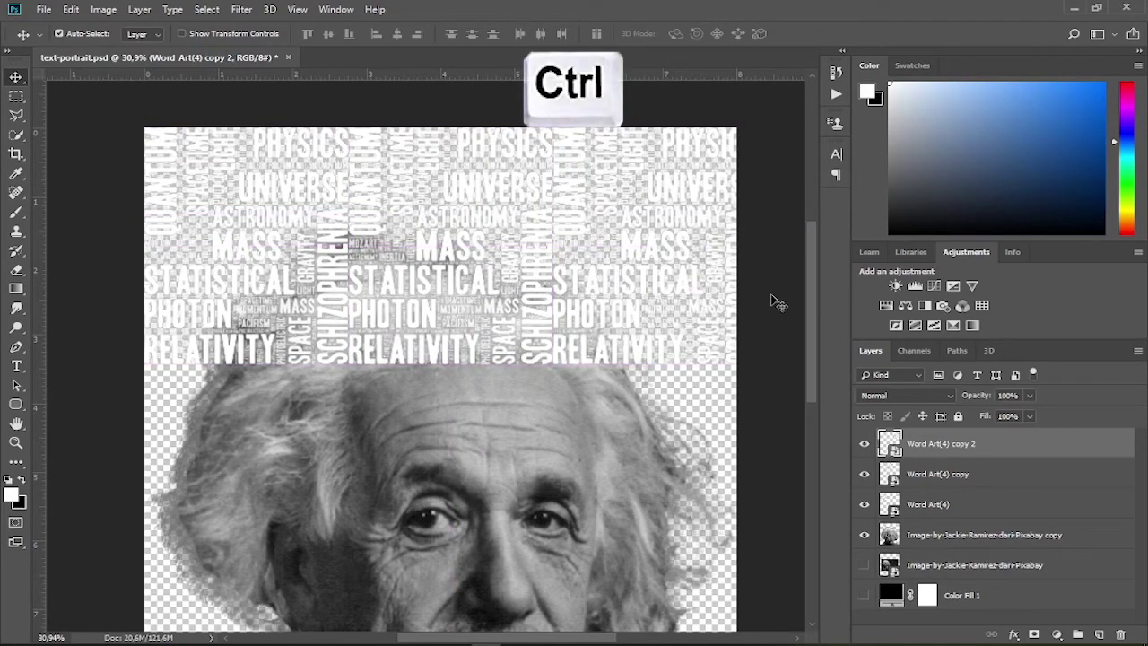
Duplicate the three-tile word-art row downward twice to cover the face.
click(946, 506)
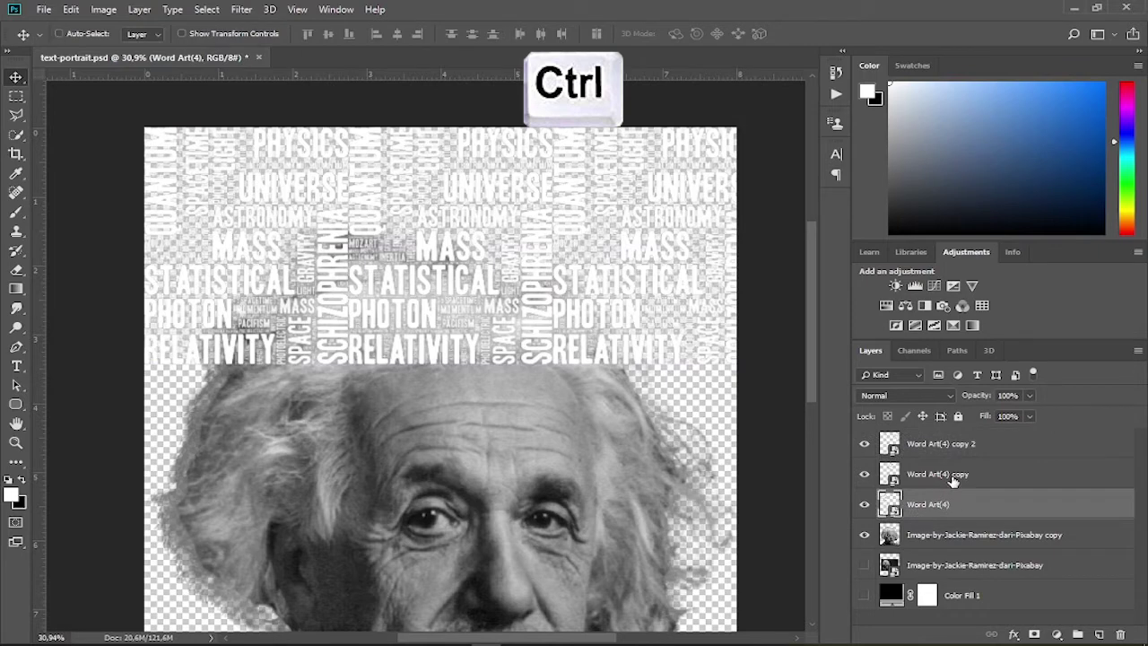
ctrl+click(954, 484)
ctrl+click(962, 451)
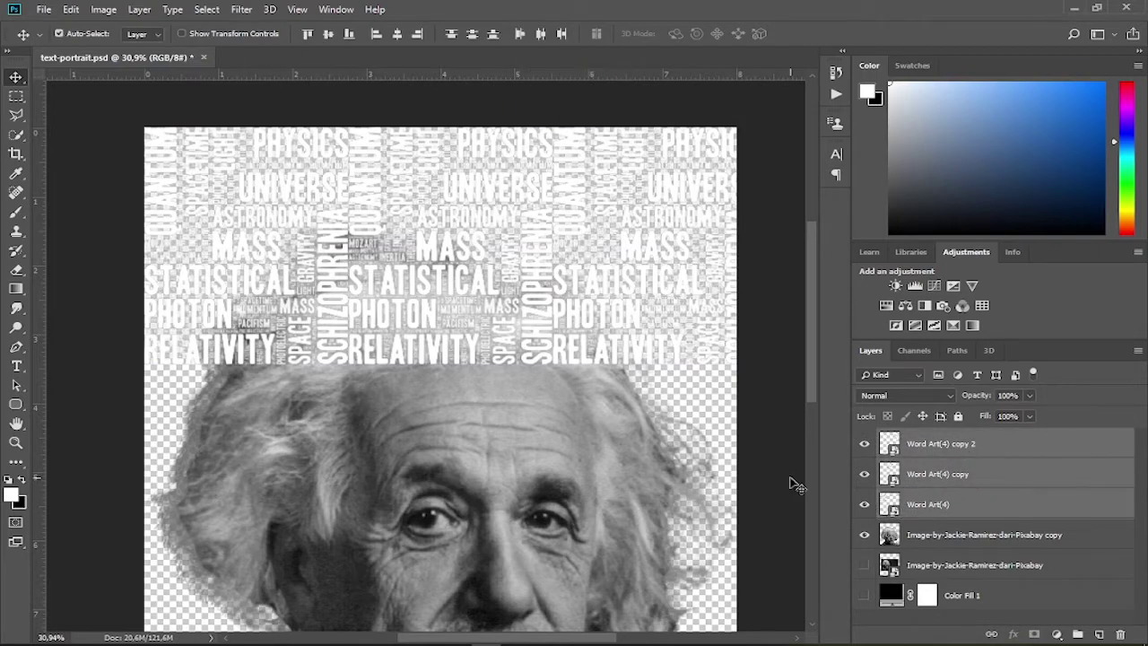
key(ctrl+j)
drag(668, 474, 642, 464)
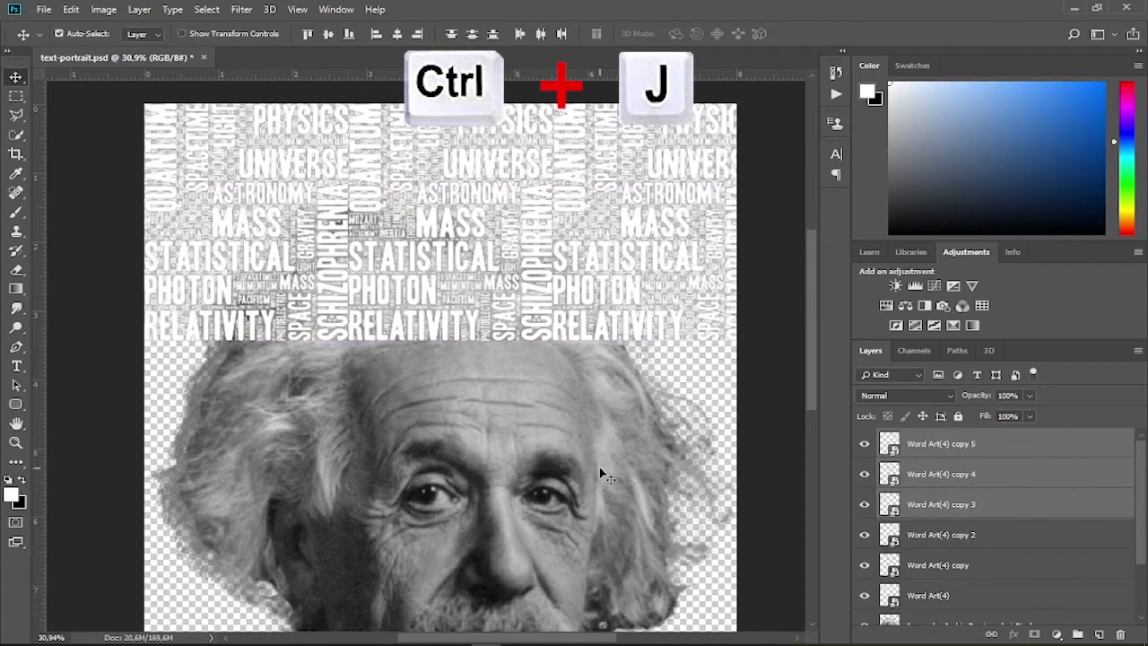
scroll(578, 436, down, 5)
mouse_move(445, 258)
mouse_down()
mouse_move(472, 461)
mouse_move(488, 476)
mouse_up()
scroll(473, 496, down, 3)
key(ctrl+j)
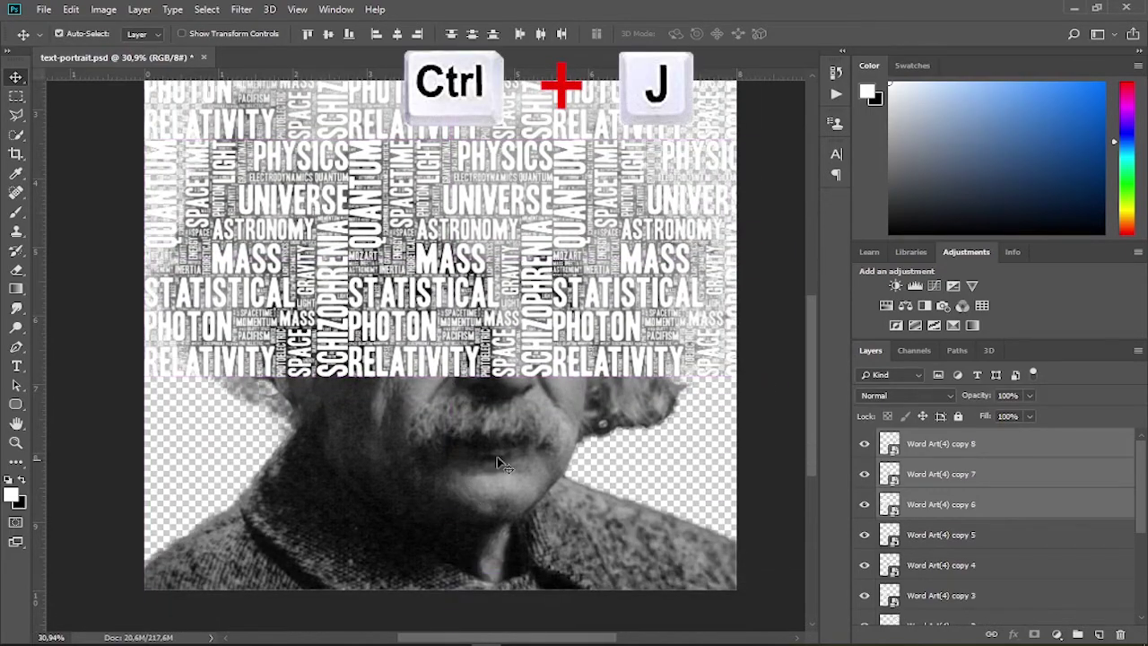
drag(438, 375, 438, 586)
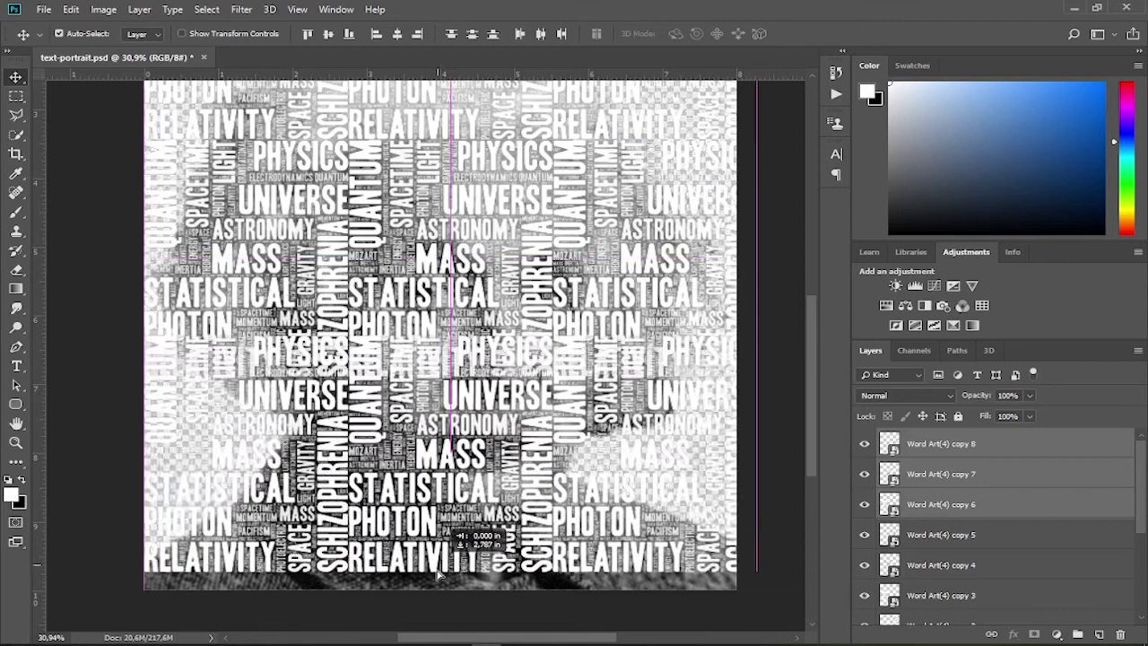
scroll(646, 522, up, 3)
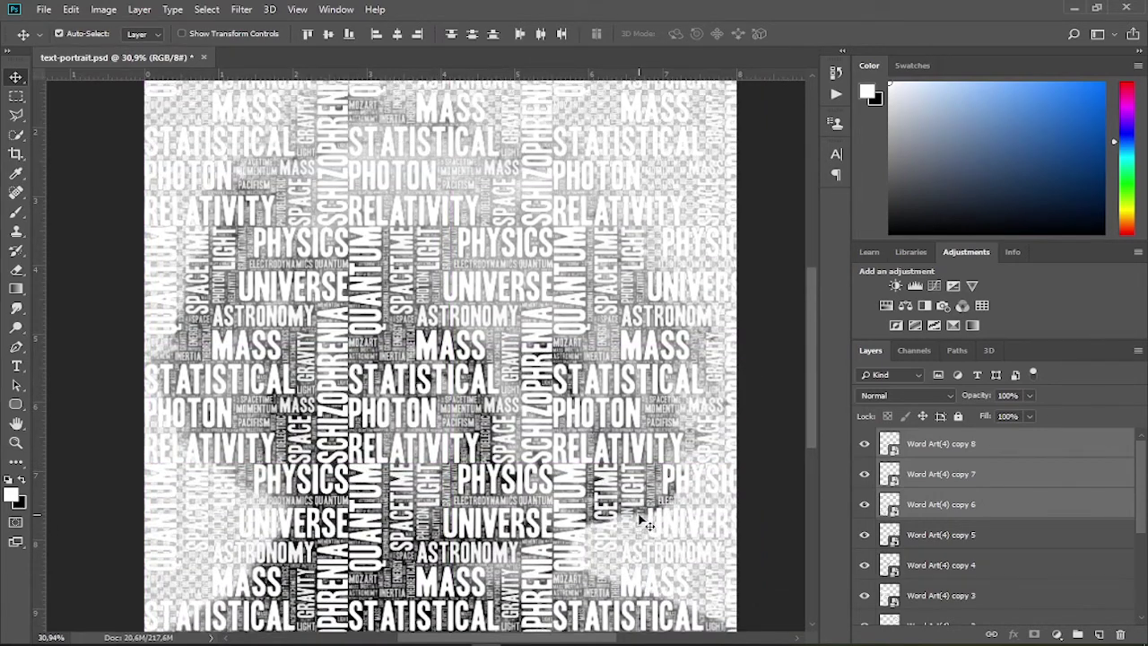
scroll(645, 523, up, 1)
scroll(645, 523, down, 2)
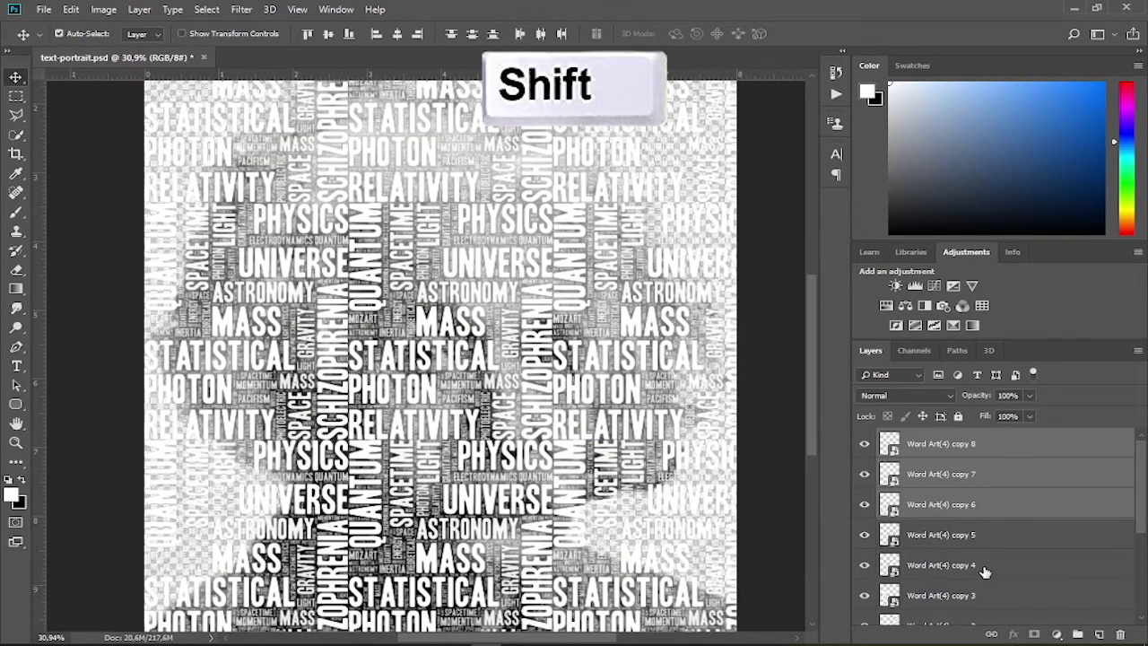
Group all Word Art layers up to copy 8 as 'word cloud original'.
scroll(984, 571, down, 2)
click(956, 520)
scroll(956, 521, up, 2)
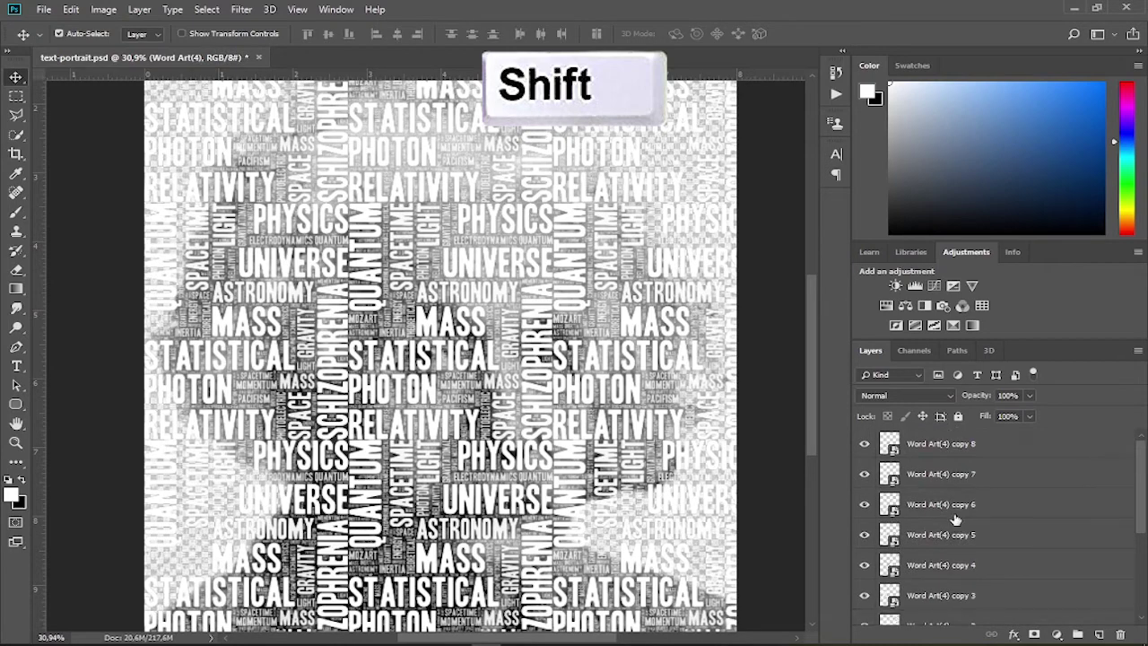
shift+click(958, 448)
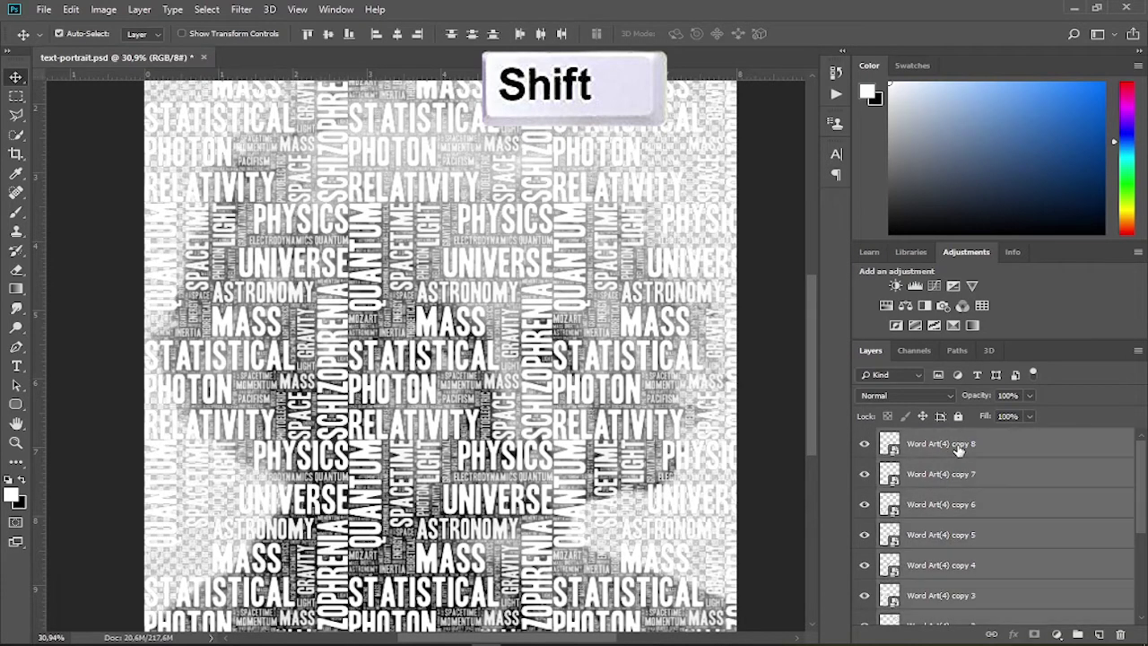
scroll(1003, 533, down, 3)
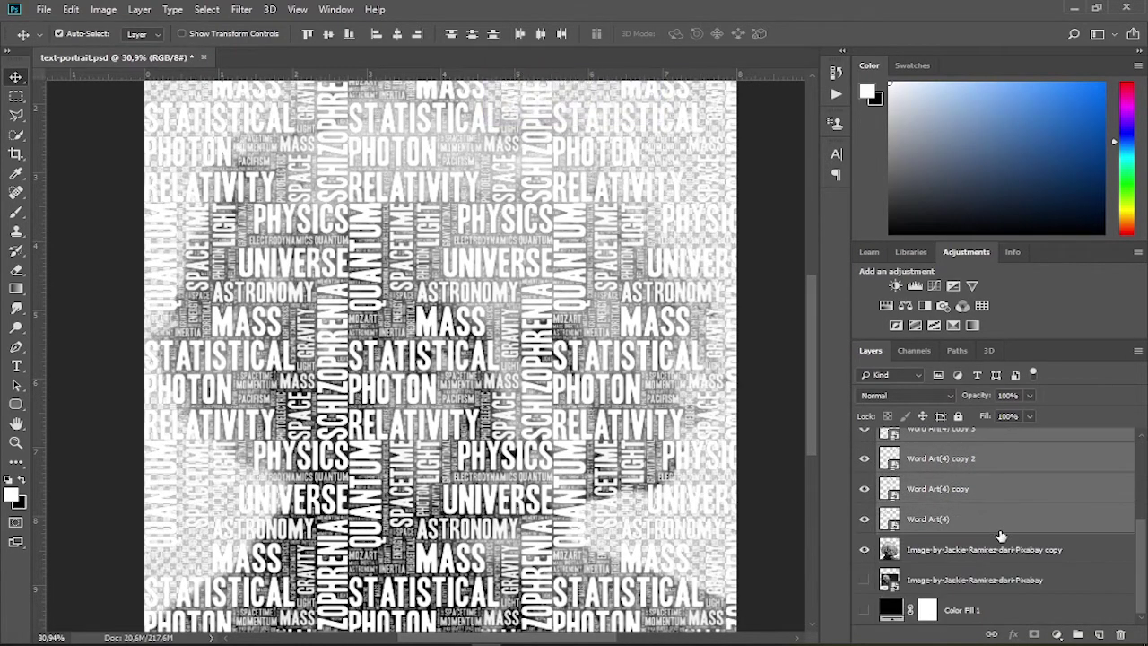
click(1076, 635)
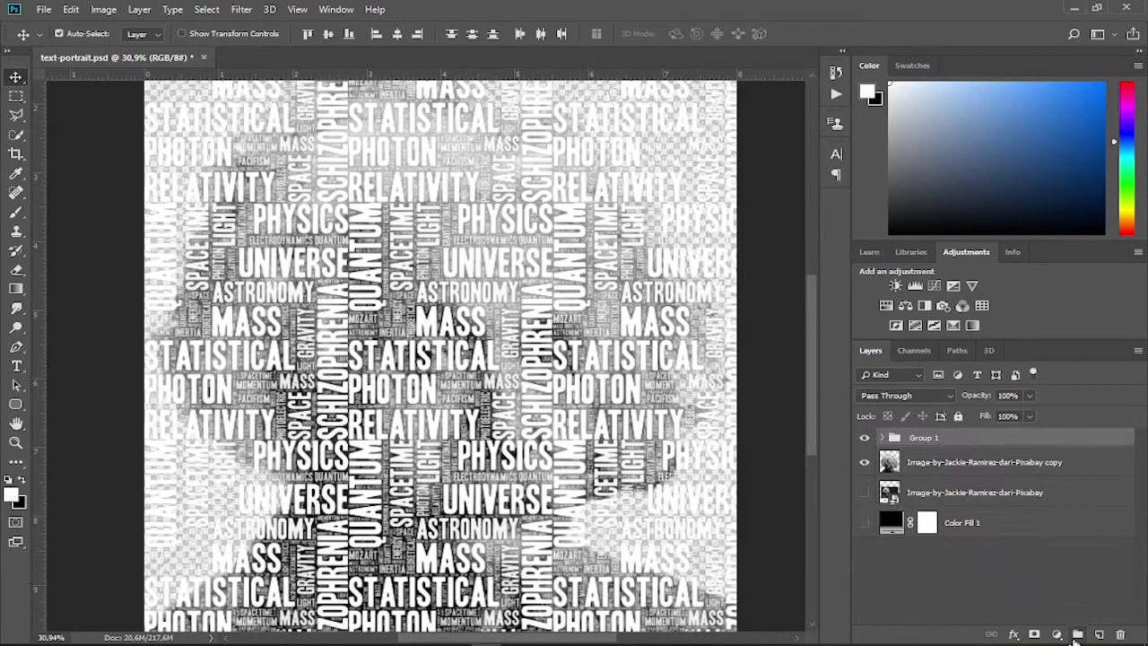
double_click(924, 438)
text(word cloud)
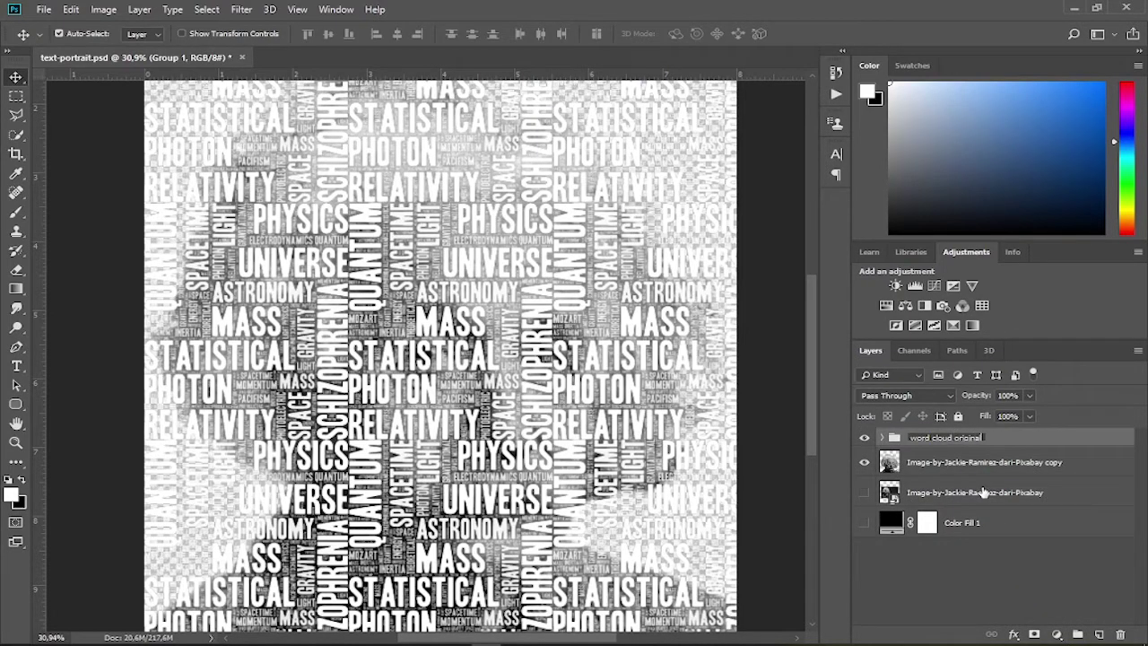
key(Return)
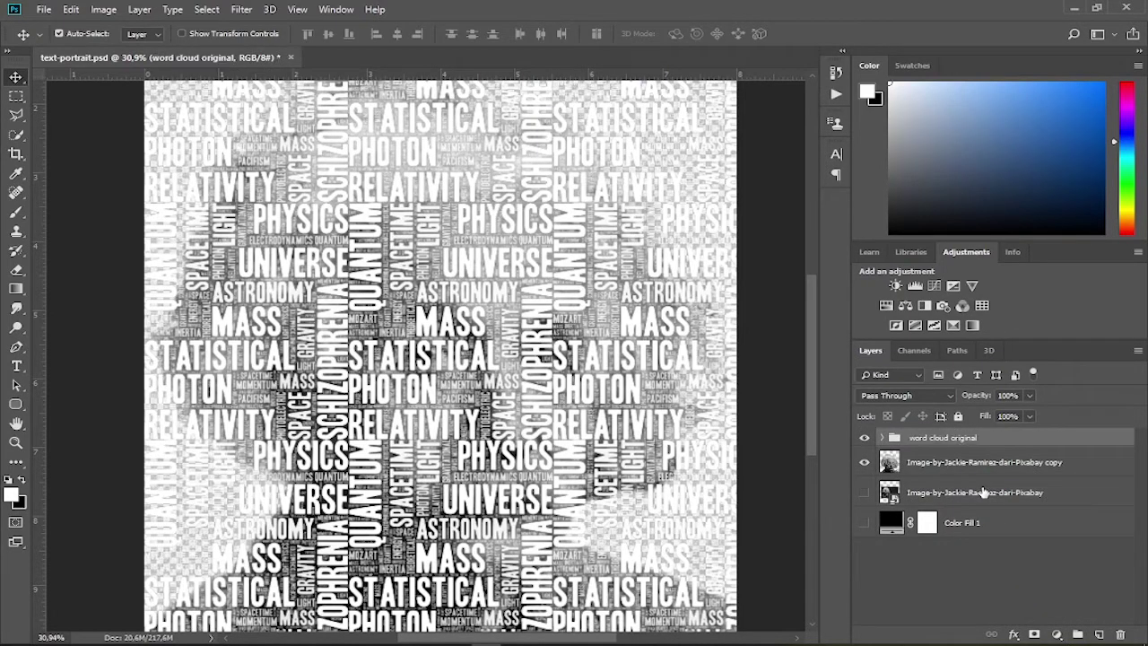
Duplicate the group, convert the copy to a smart object, and hide the original.
key(ctrl+j)
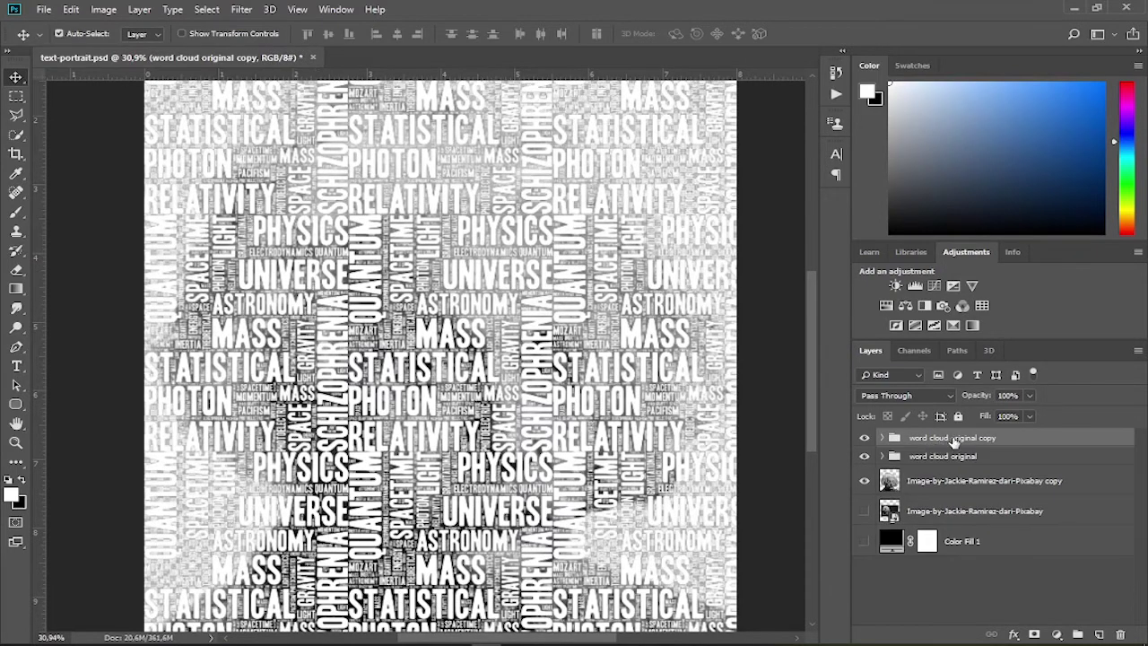
right_click(938, 443)
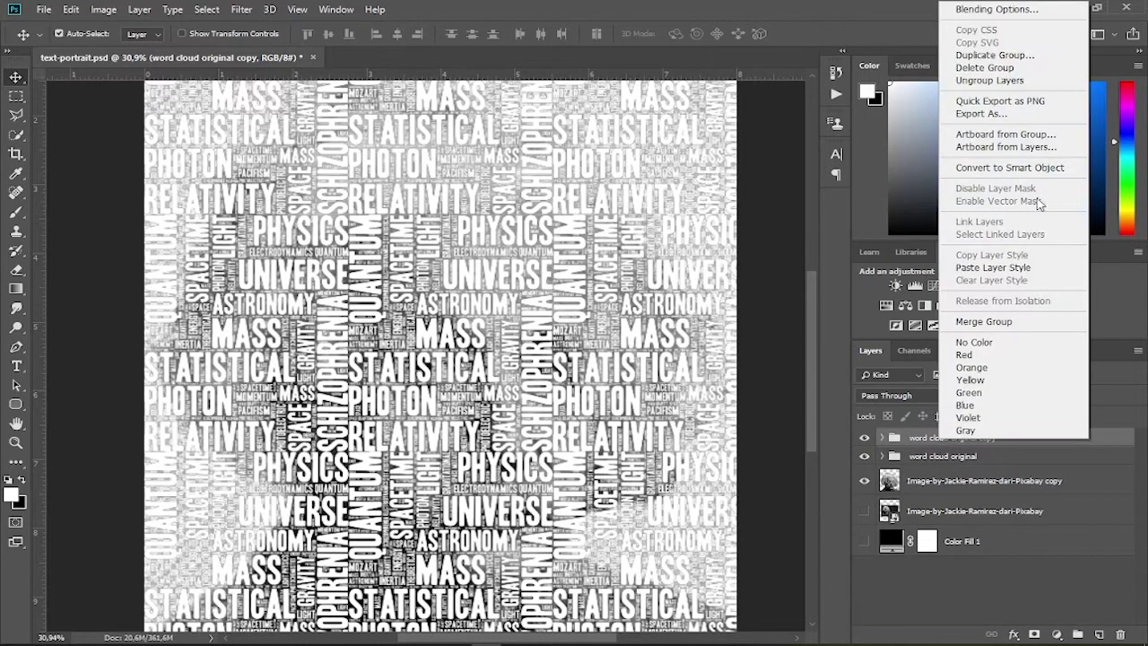
click(1046, 169)
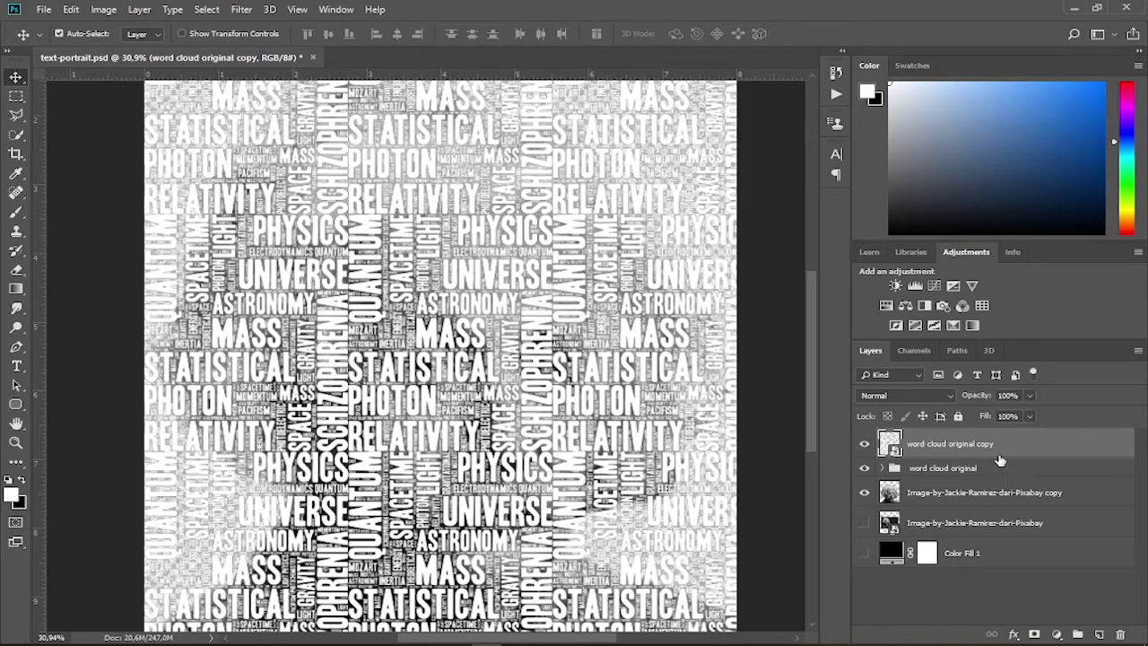
click(864, 474)
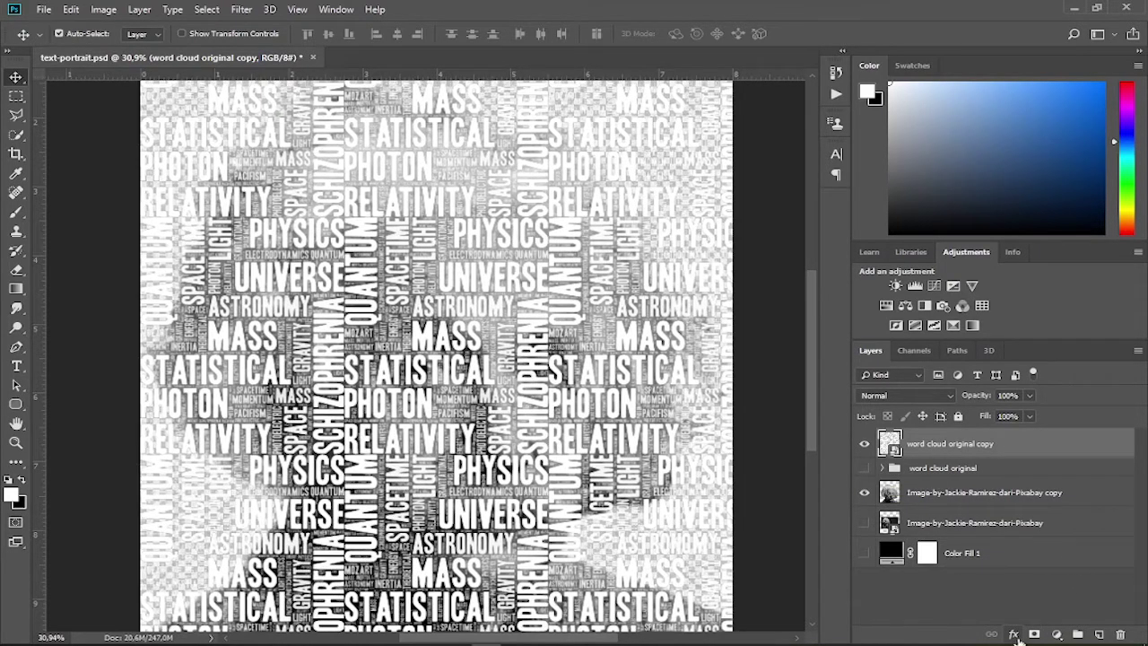
click(1014, 634)
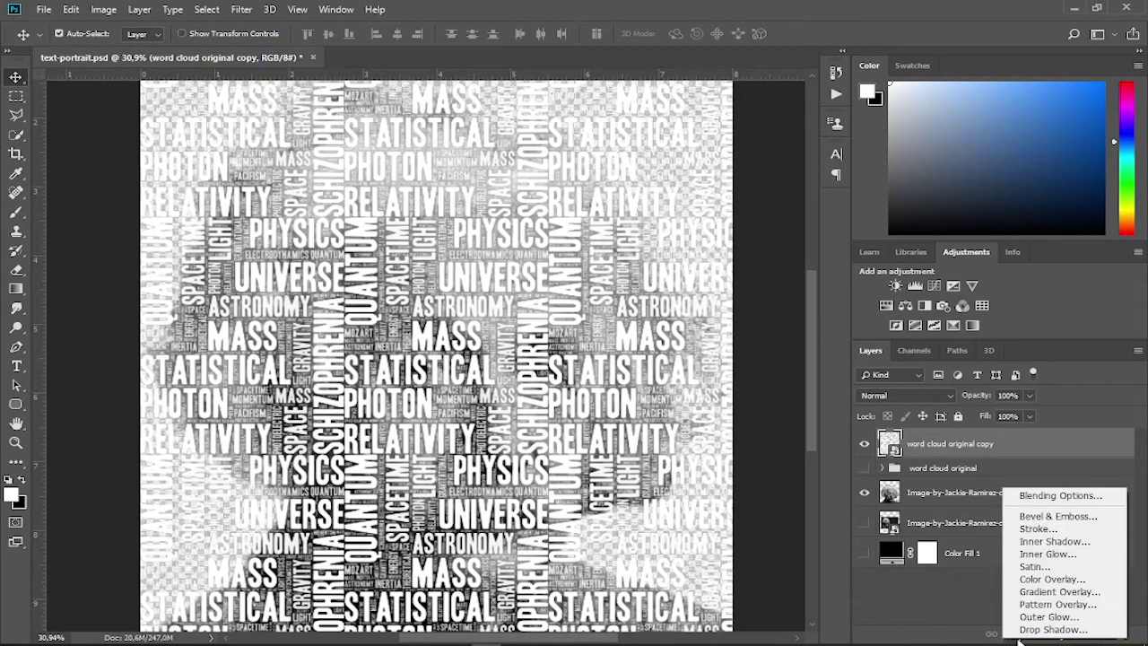
Add a Drop Shadow with 80% opacity, distance 6 and size 4 to the word cloud copy.
click(1049, 629)
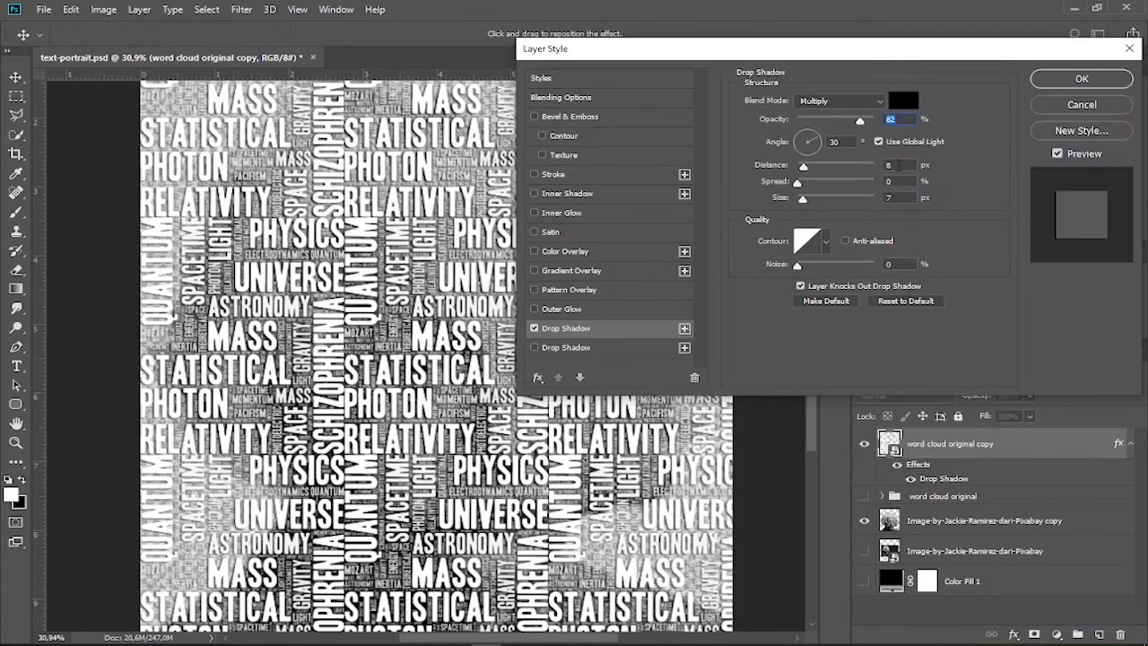
drag(861, 126, 858, 126)
drag(803, 167, 800, 201)
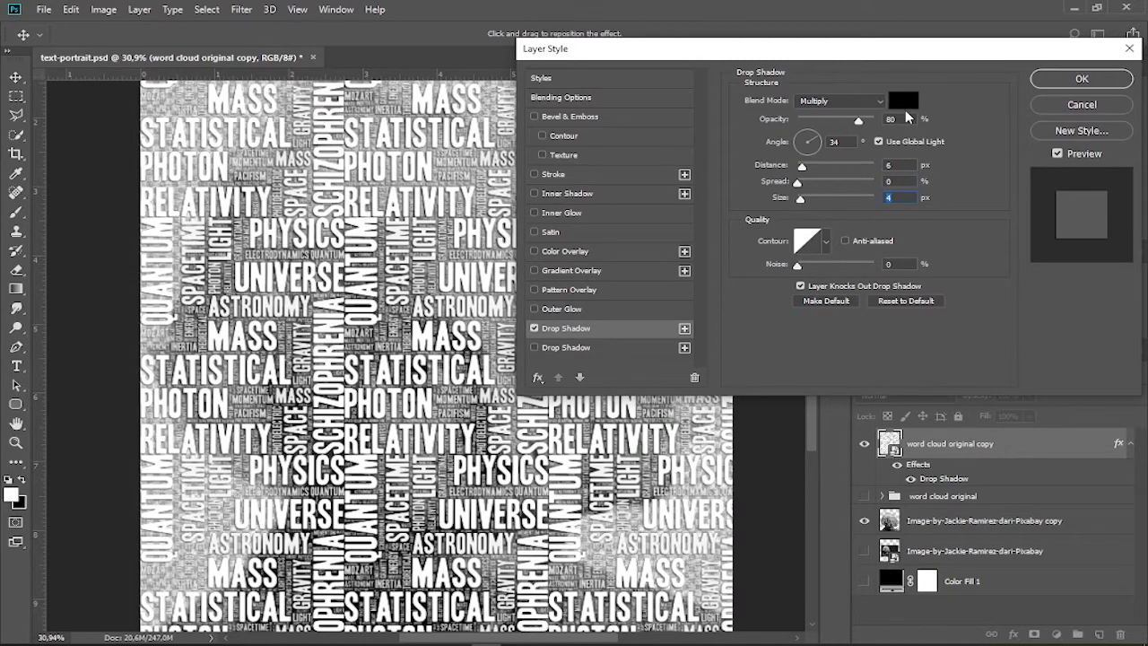
click(1080, 80)
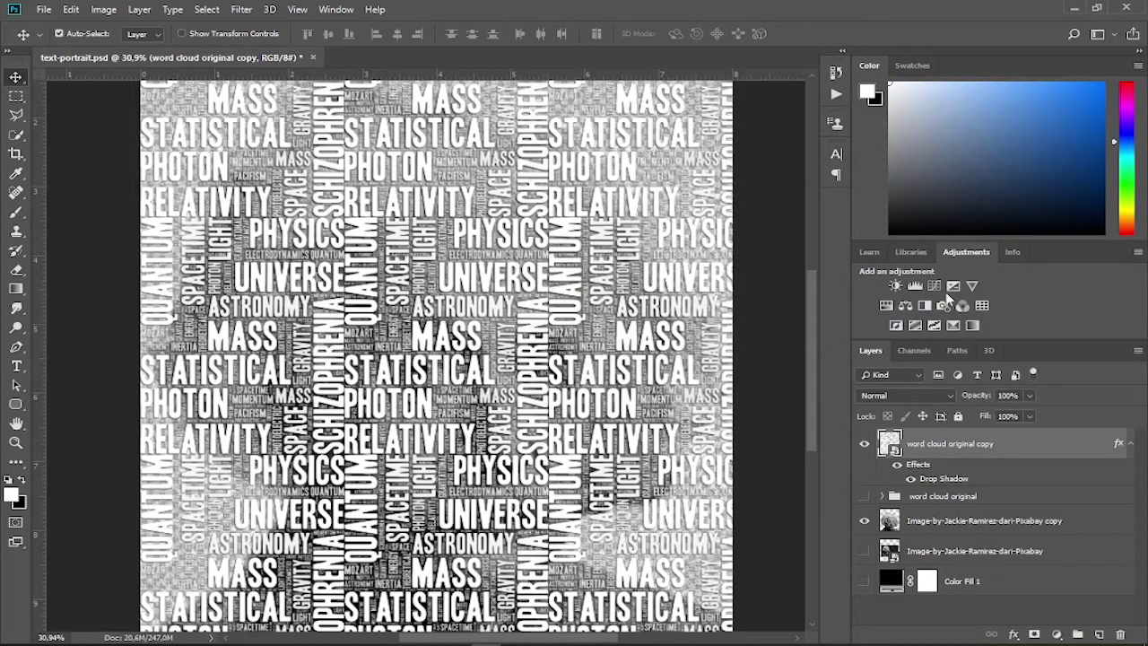
click(243, 9)
mouse_move(256, 206)
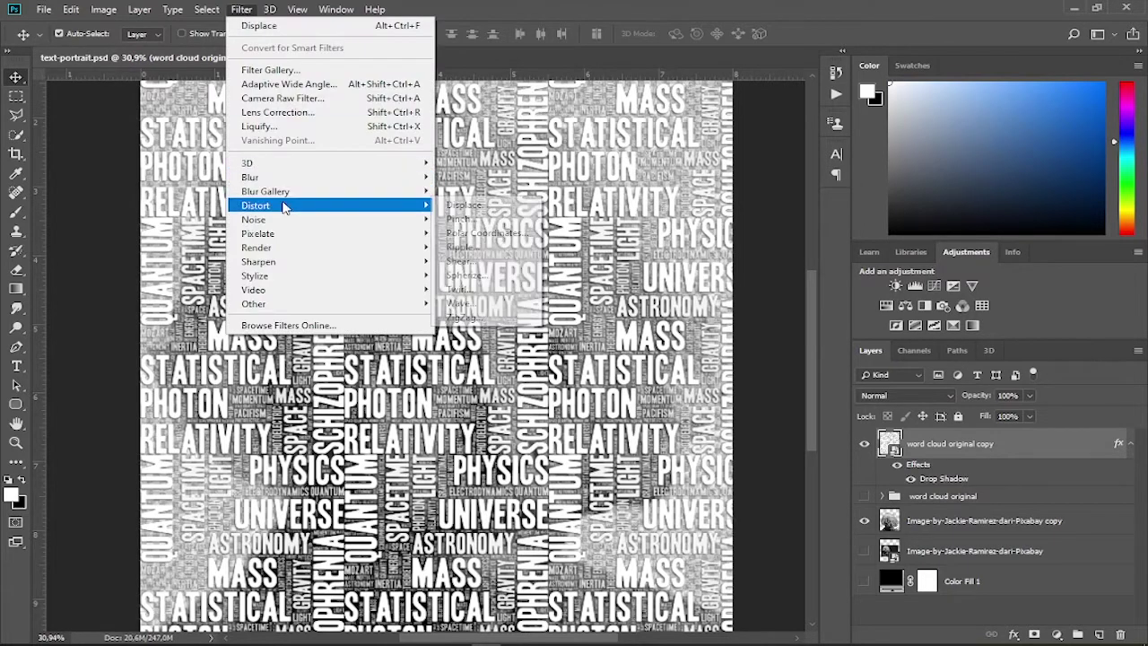
Apply a scale-10 Displace filter using displacement.psd to the word cloud smart object.
click(466, 206)
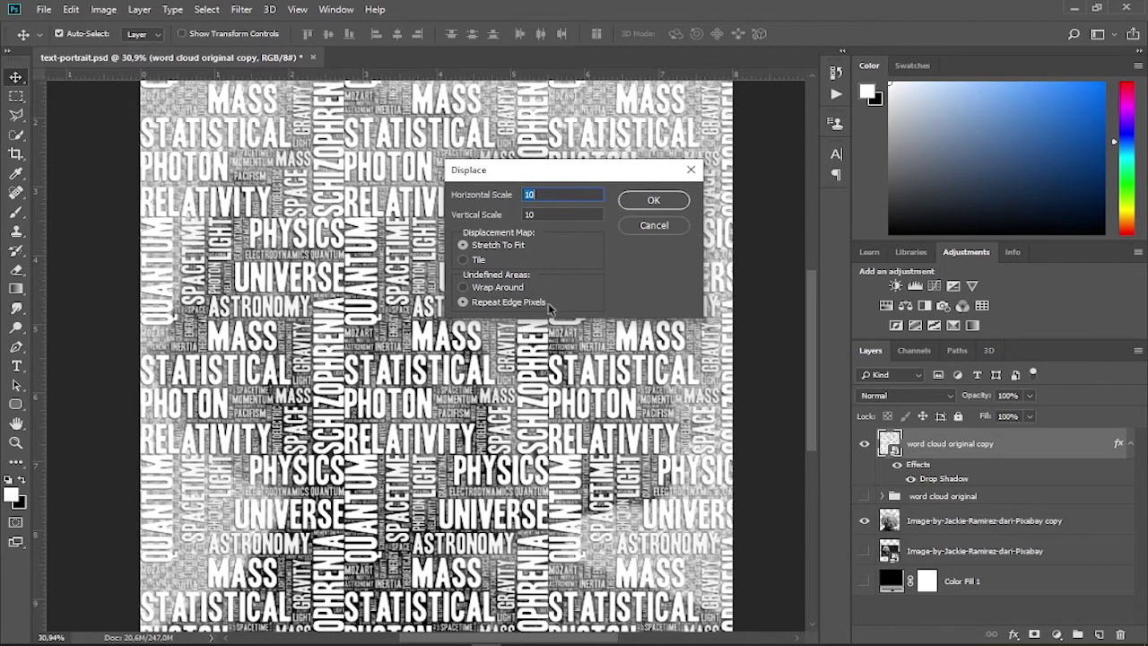
click(652, 200)
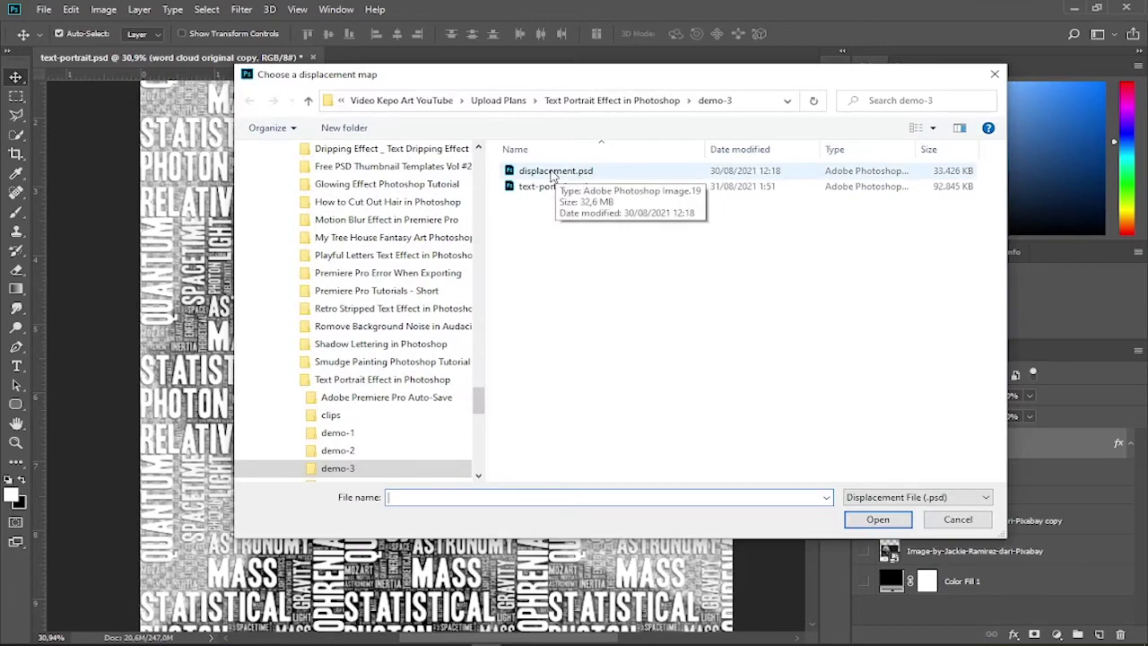
double_click(551, 172)
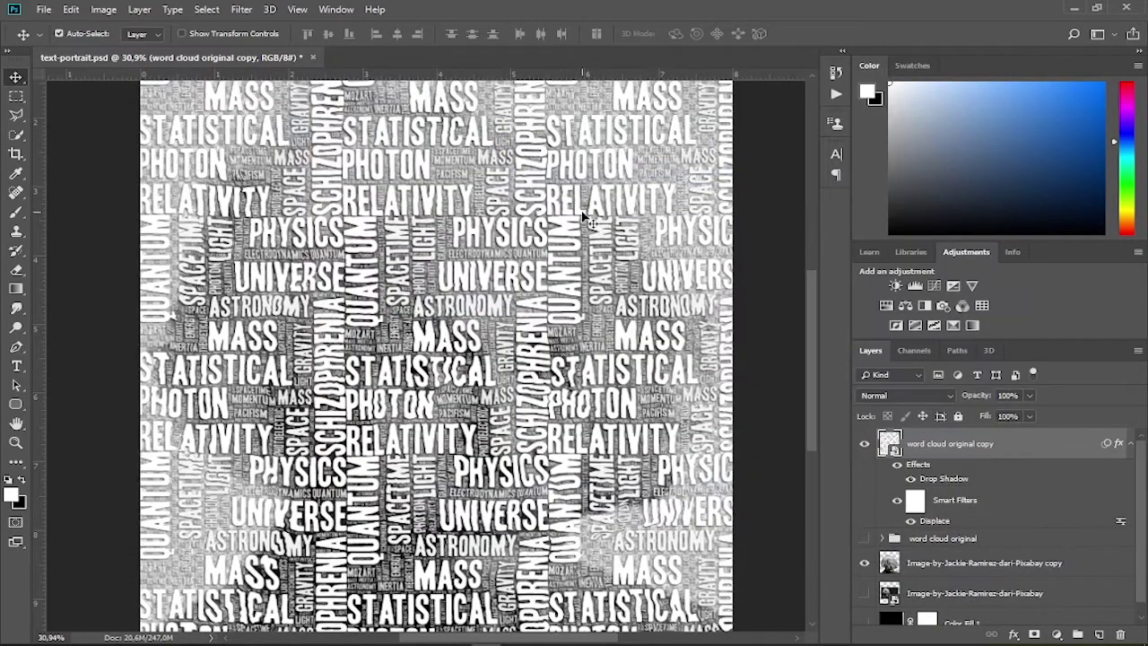
scroll(1096, 541, down, 1)
scroll(1145, 463, up, 1)
click(1130, 446)
key(ctrl)
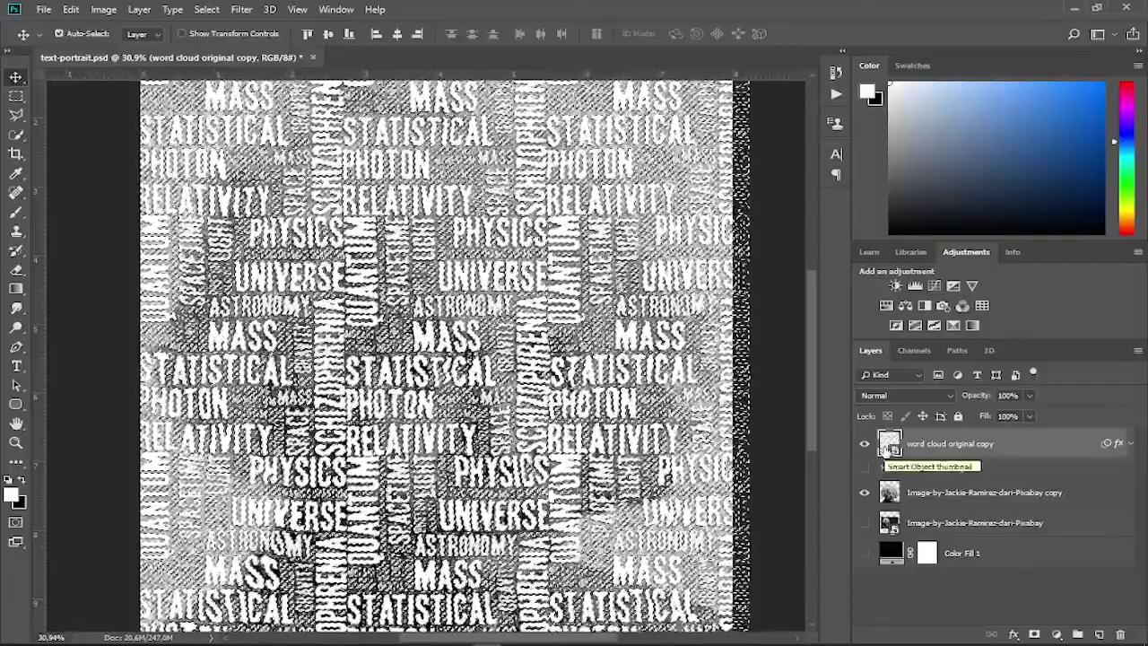
Hide the word cloud copy and paste it into a new mask on the Einstein photo copy.
click(864, 445)
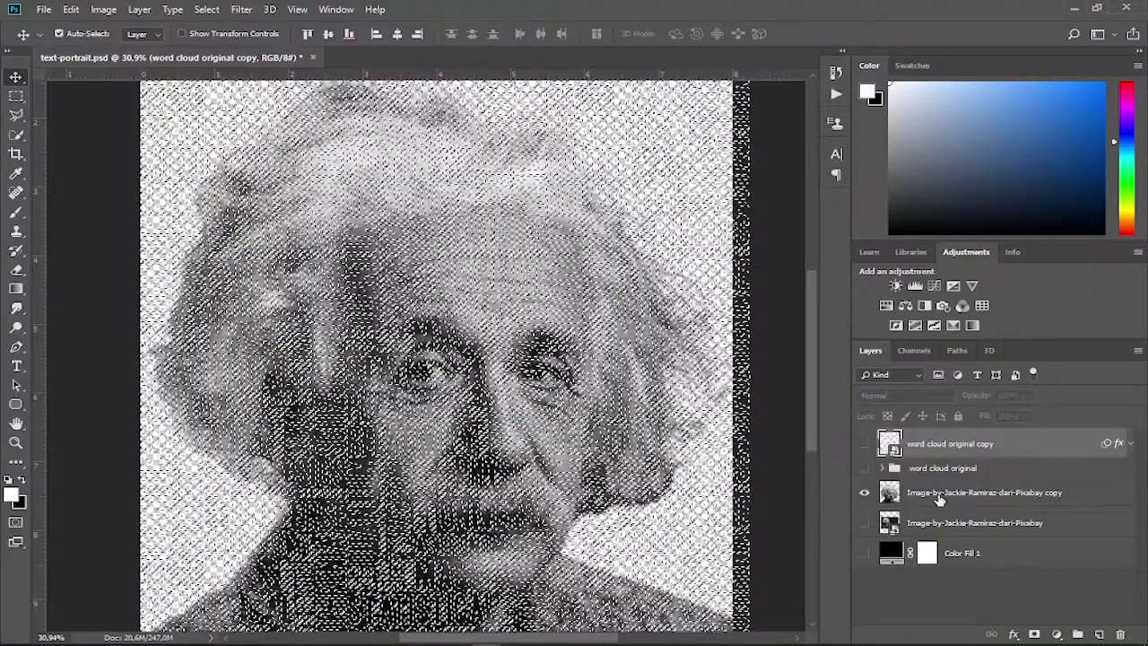
click(938, 498)
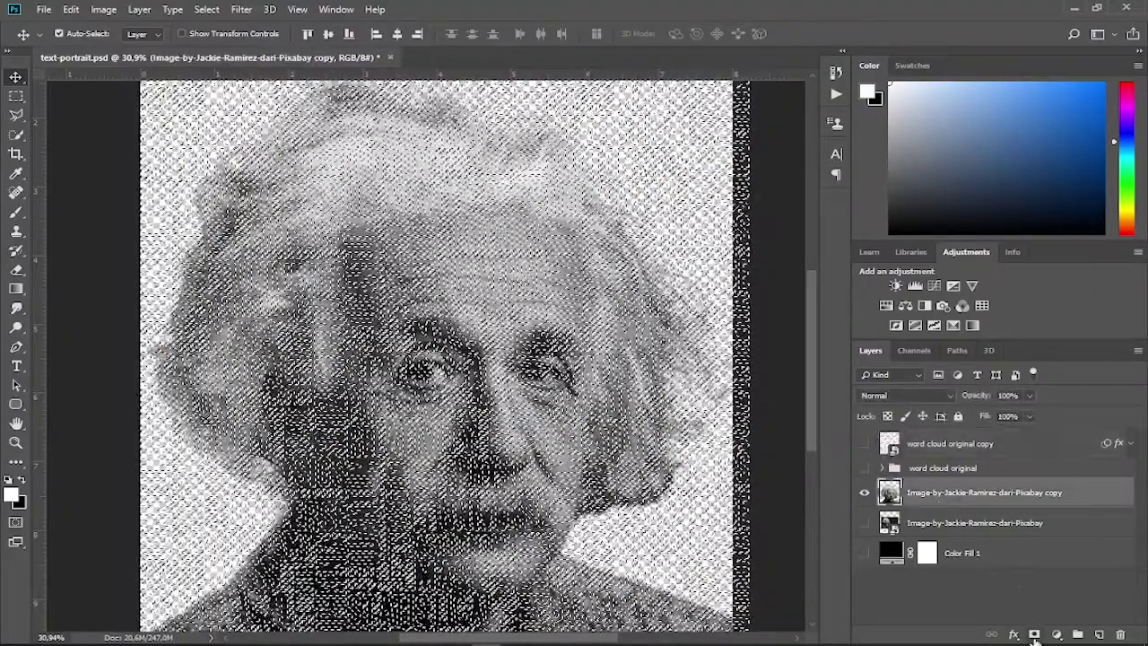
click(1033, 634)
key(ctrl+v)
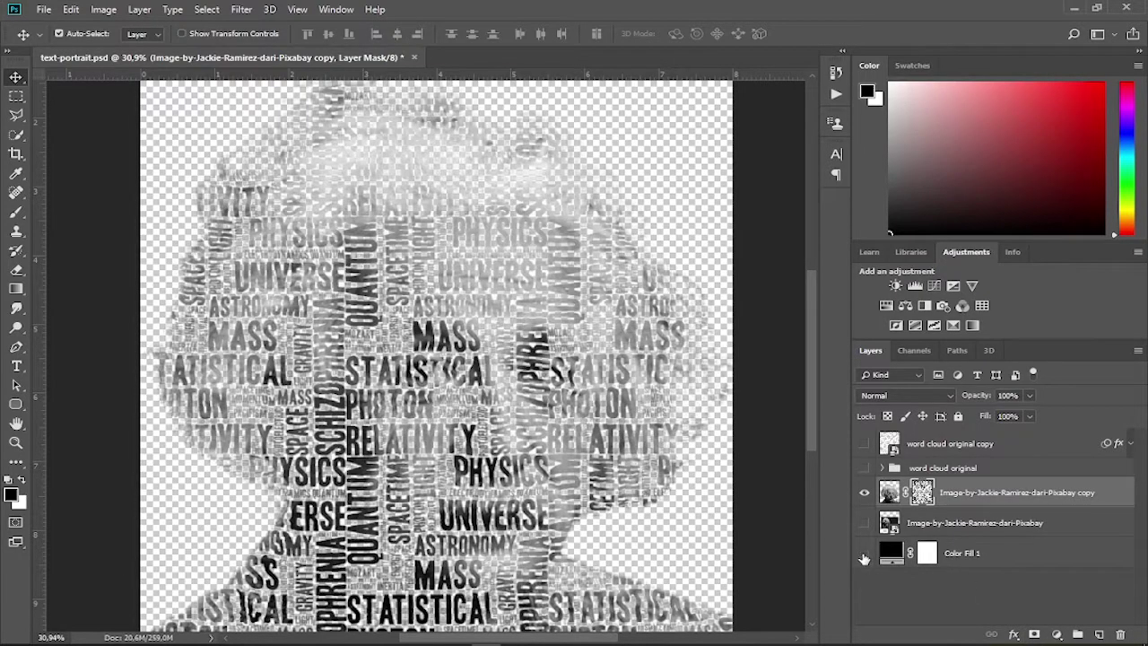
Show the black Color Fill, stamp visible layers into Layer 1 at top, and duplicate word cloud original.
click(864, 553)
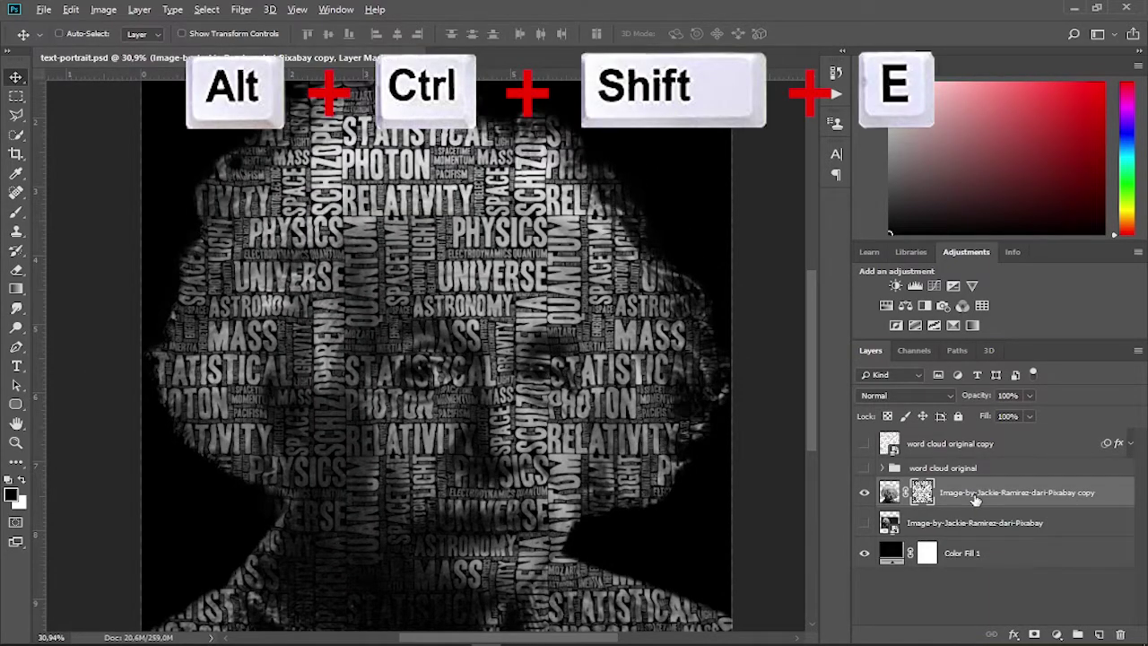
key(ctrl+alt+shift+e)
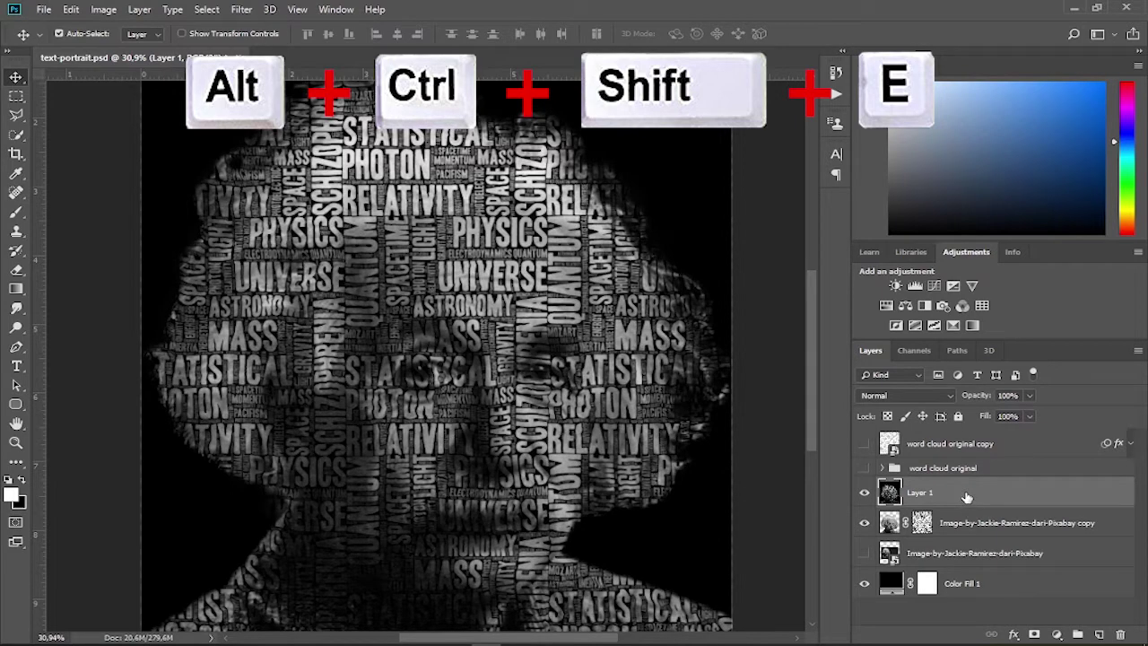
drag(961, 489, 956, 446)
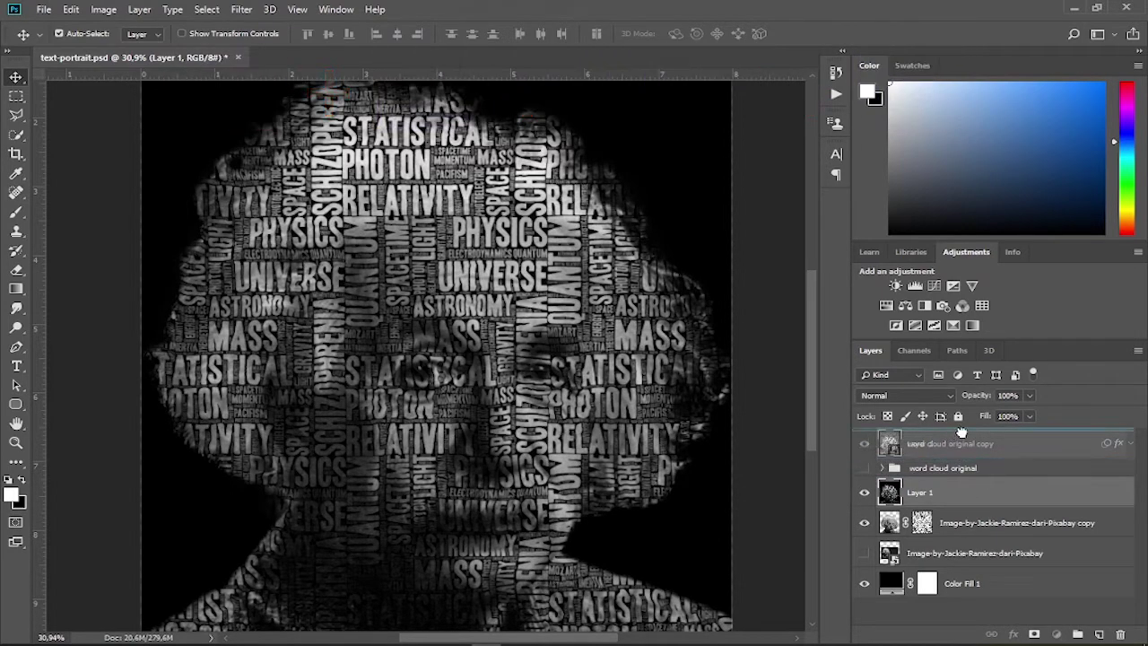
drag(960, 433, 962, 440)
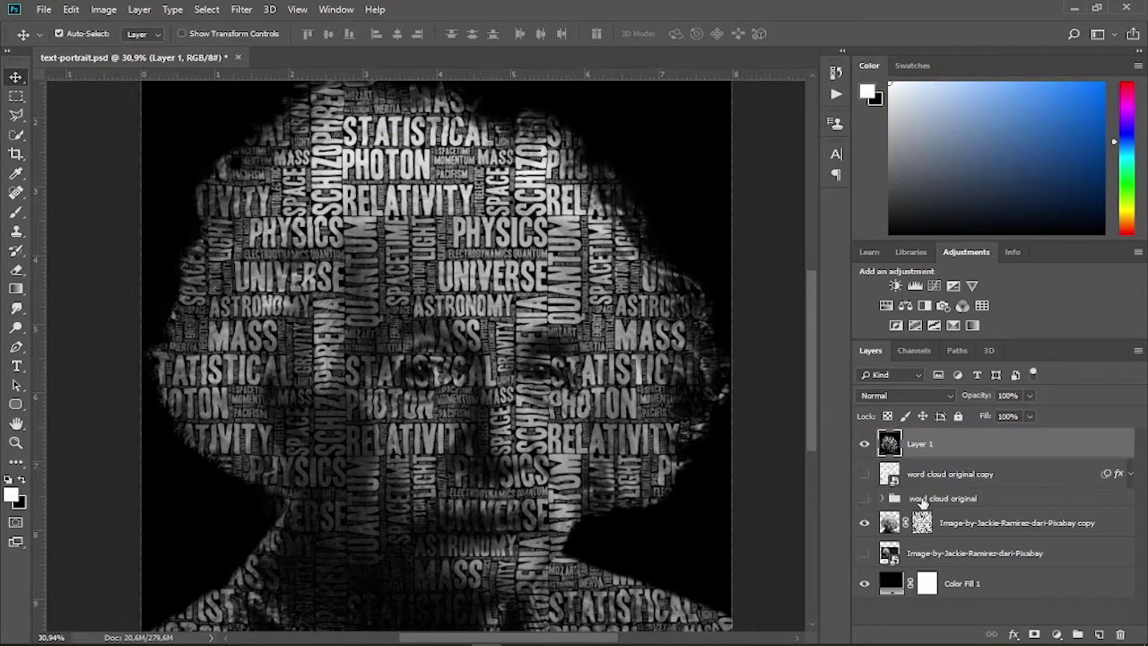
click(957, 502)
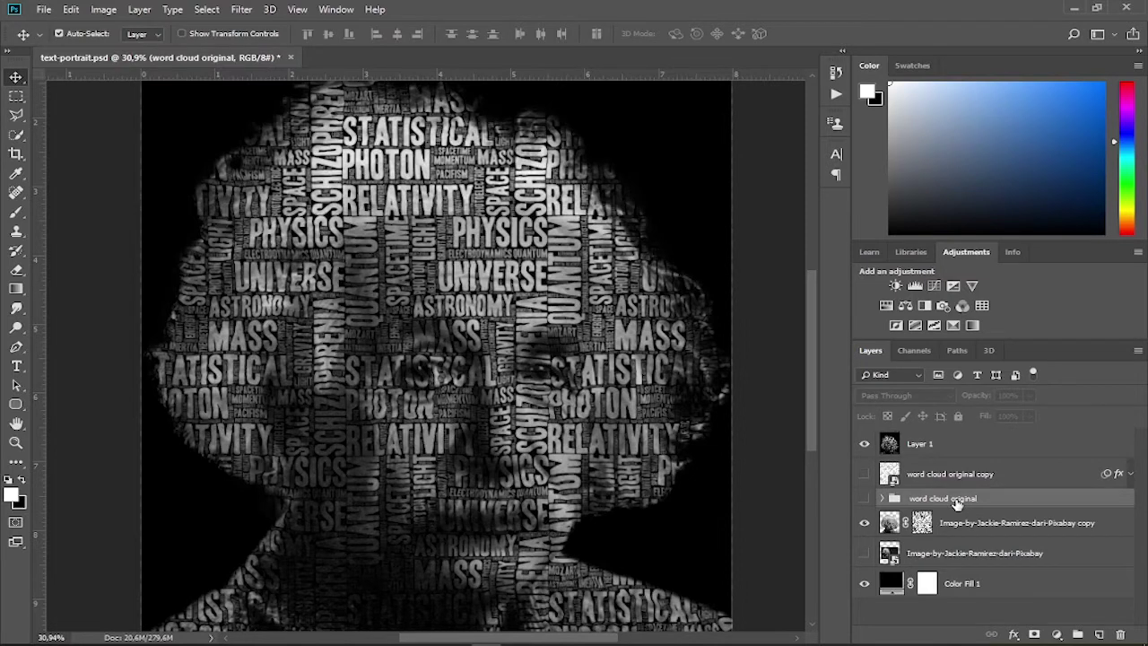
key(ctrl+j)
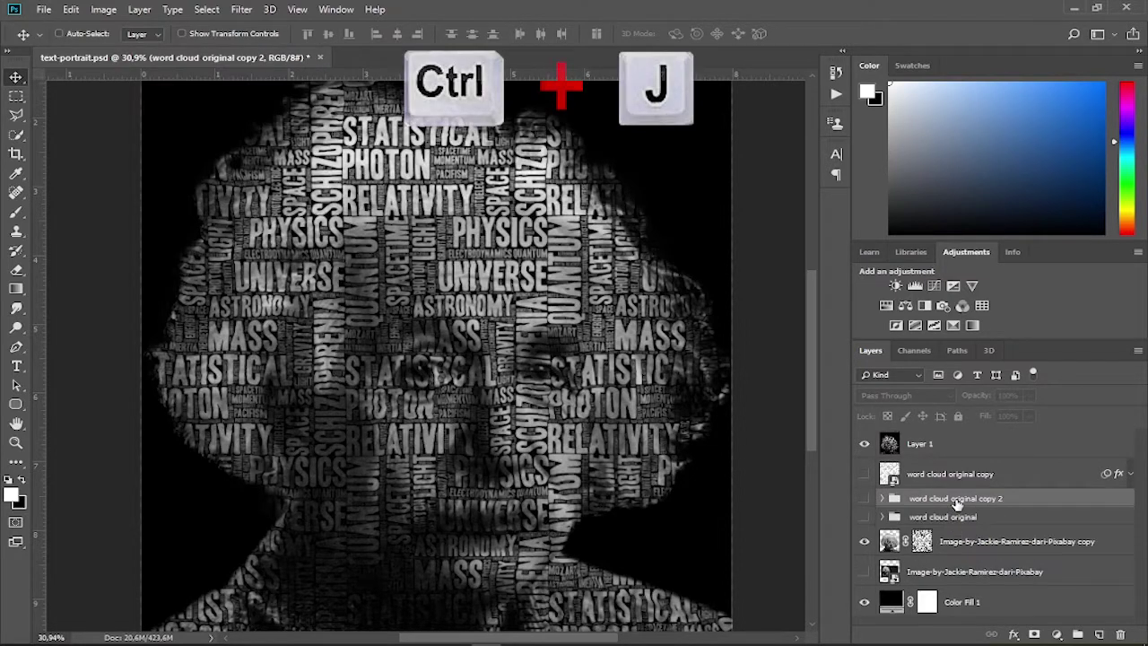
Show the word cloud original copy 2, convert it to a smart object, and move it above Layer 1.
click(864, 500)
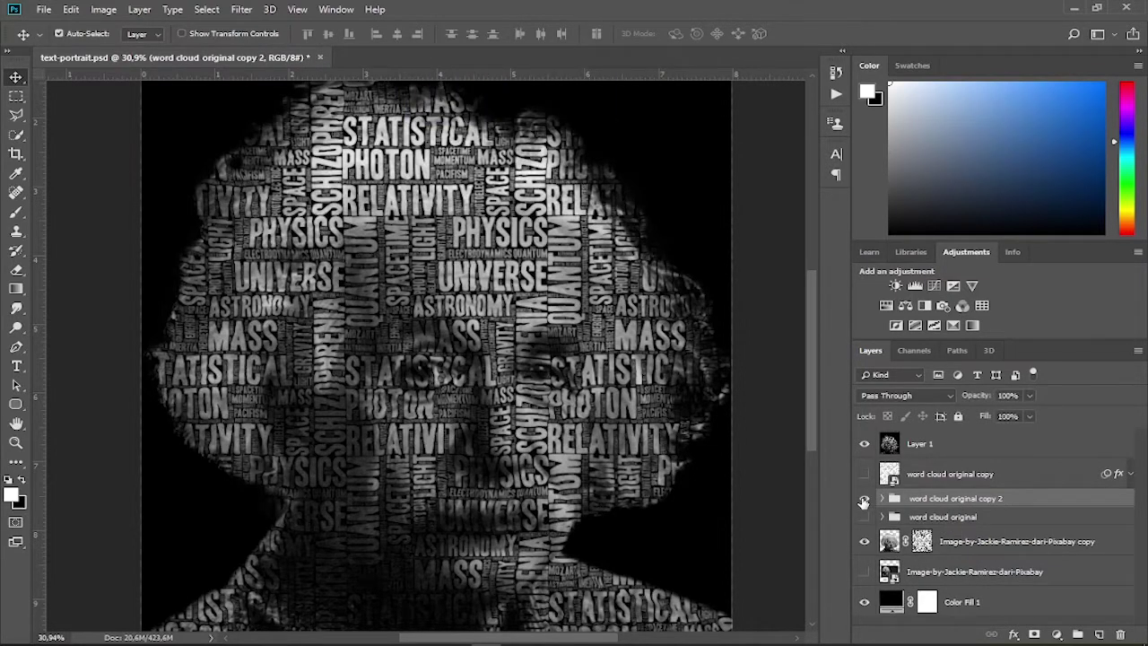
right_click(937, 502)
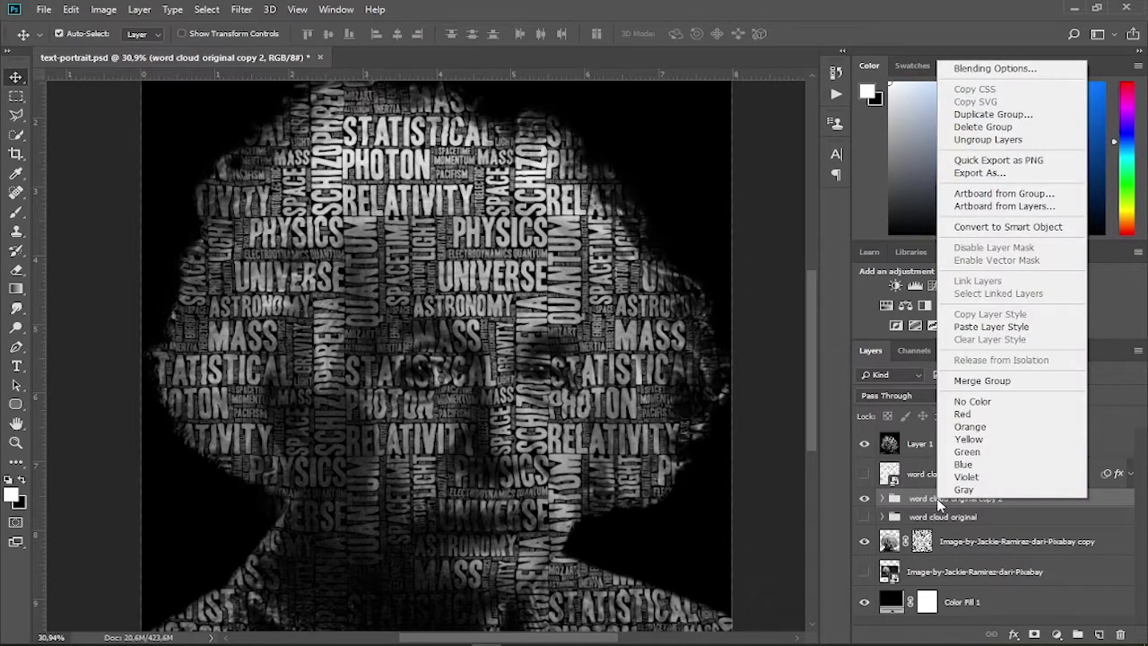
click(1014, 227)
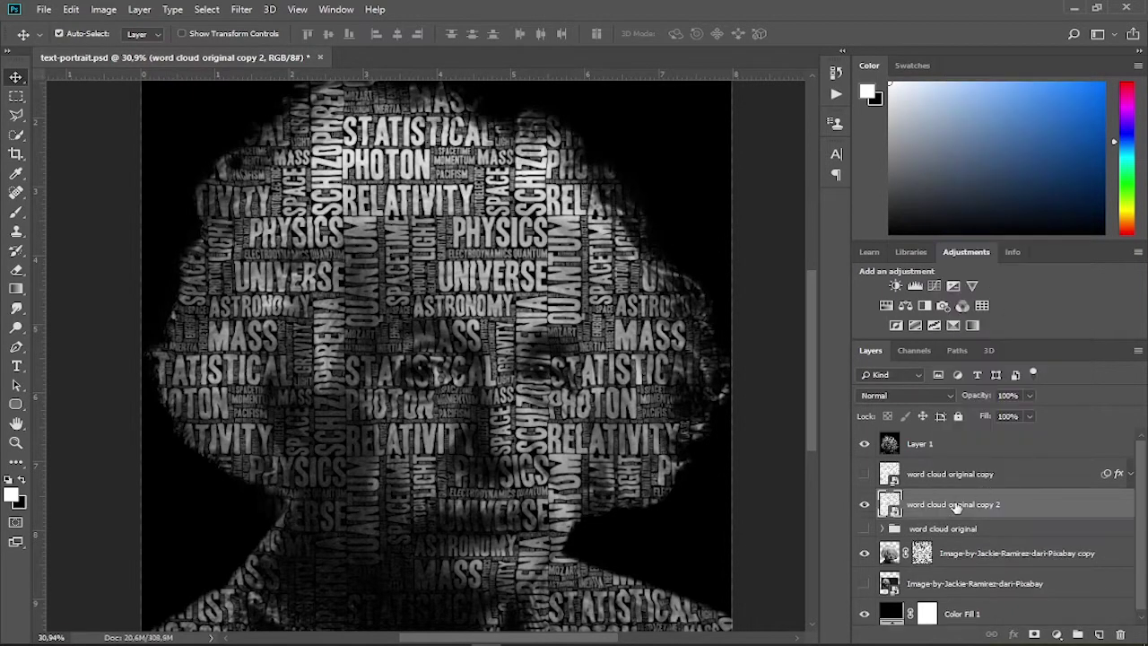
drag(955, 507, 956, 439)
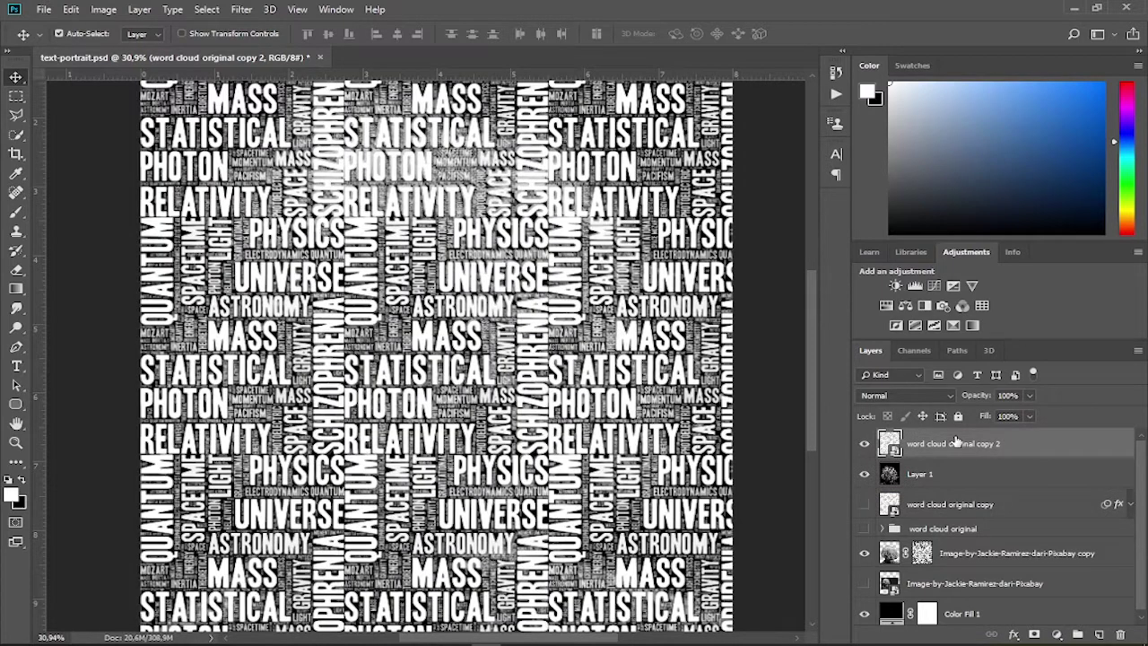
Mask the overlay to Layer 1's portrait outline and lower its opacity to about 13%.
key(ctrl)
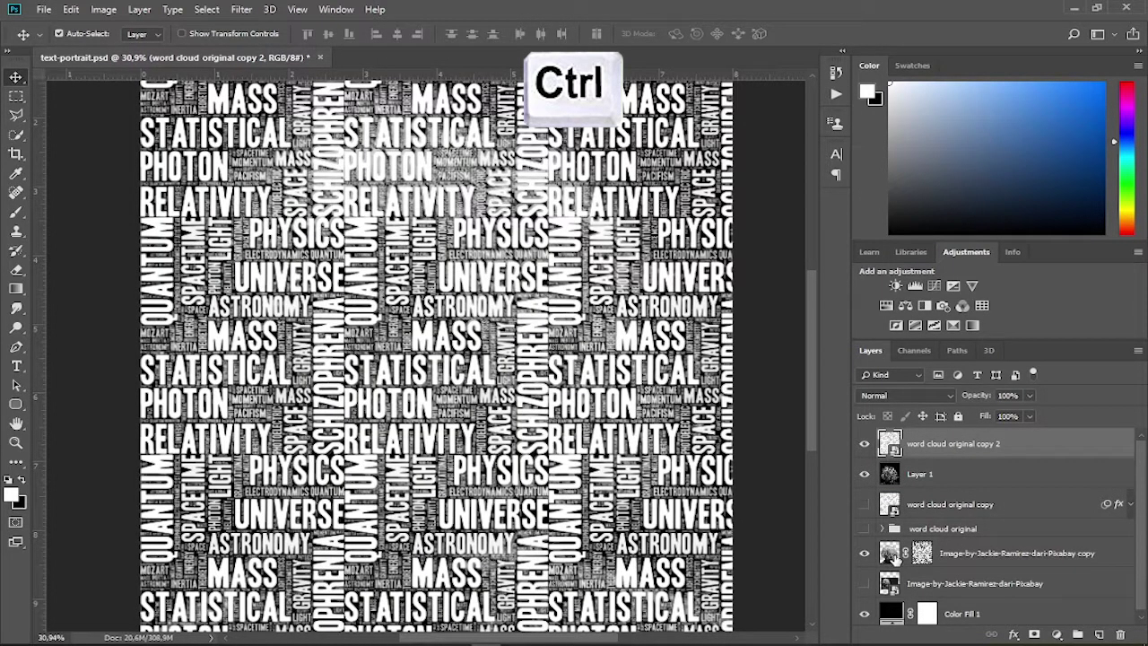
ctrl+click(893, 556)
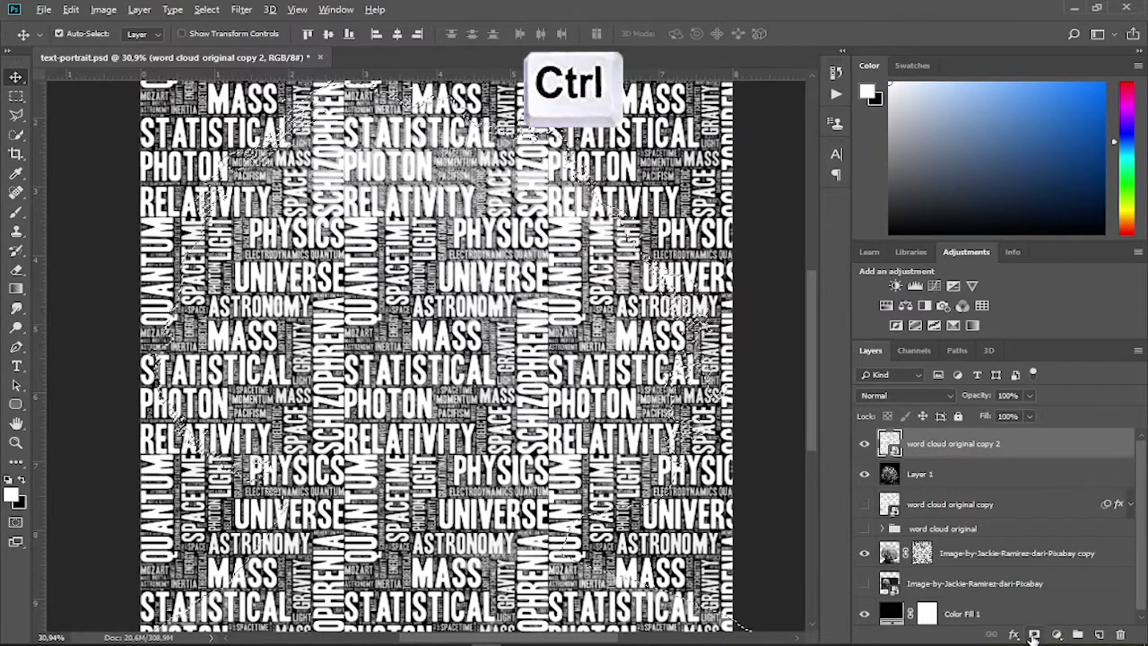
click(1033, 635)
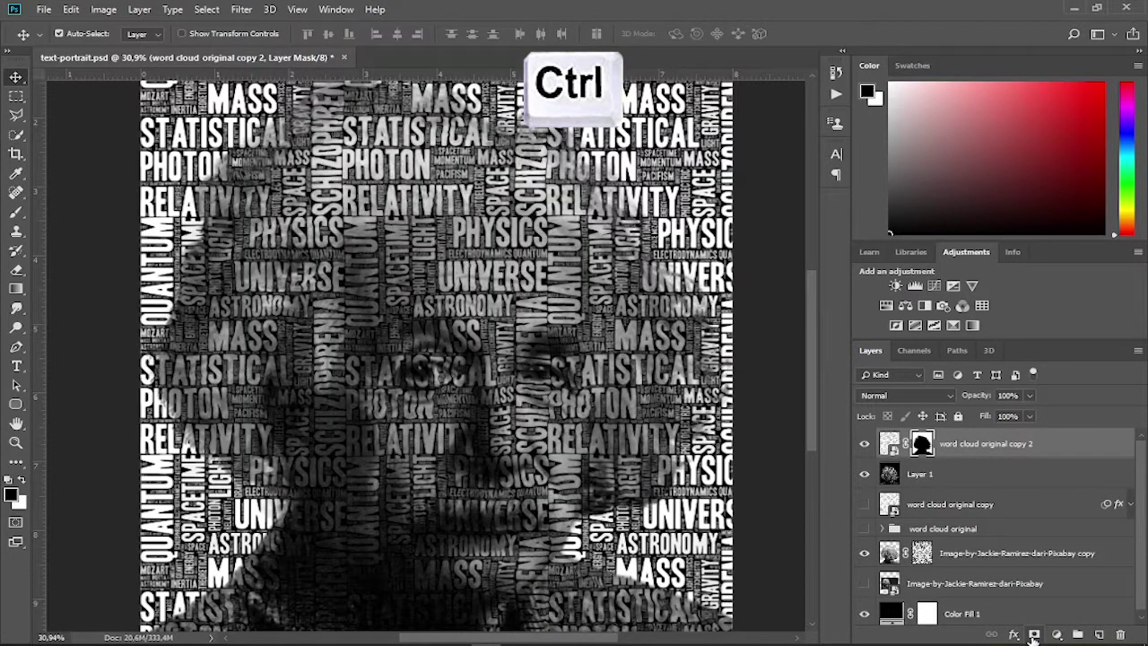
key(ctrl+2)
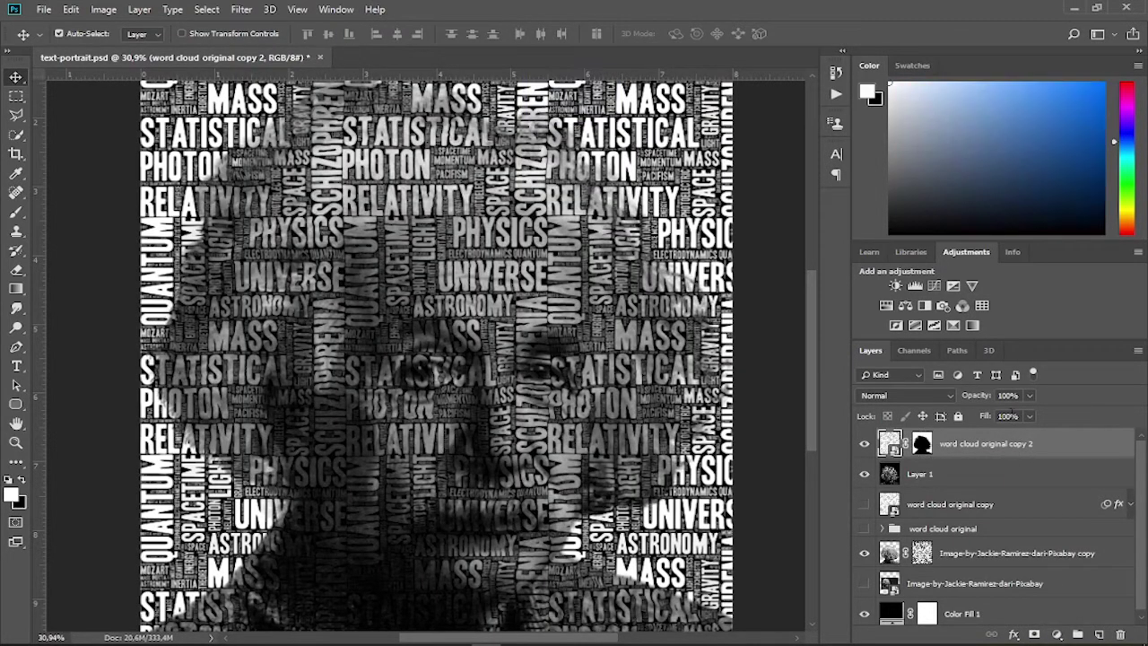
drag(991, 399, 918, 400)
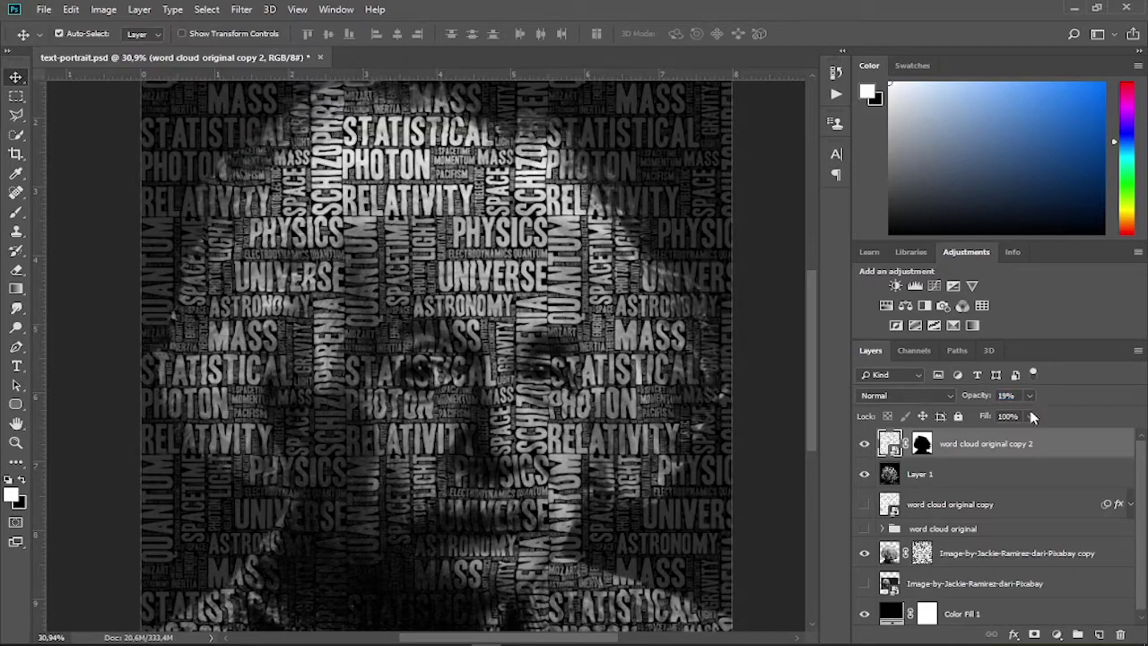
drag(1011, 397, 1012, 401)
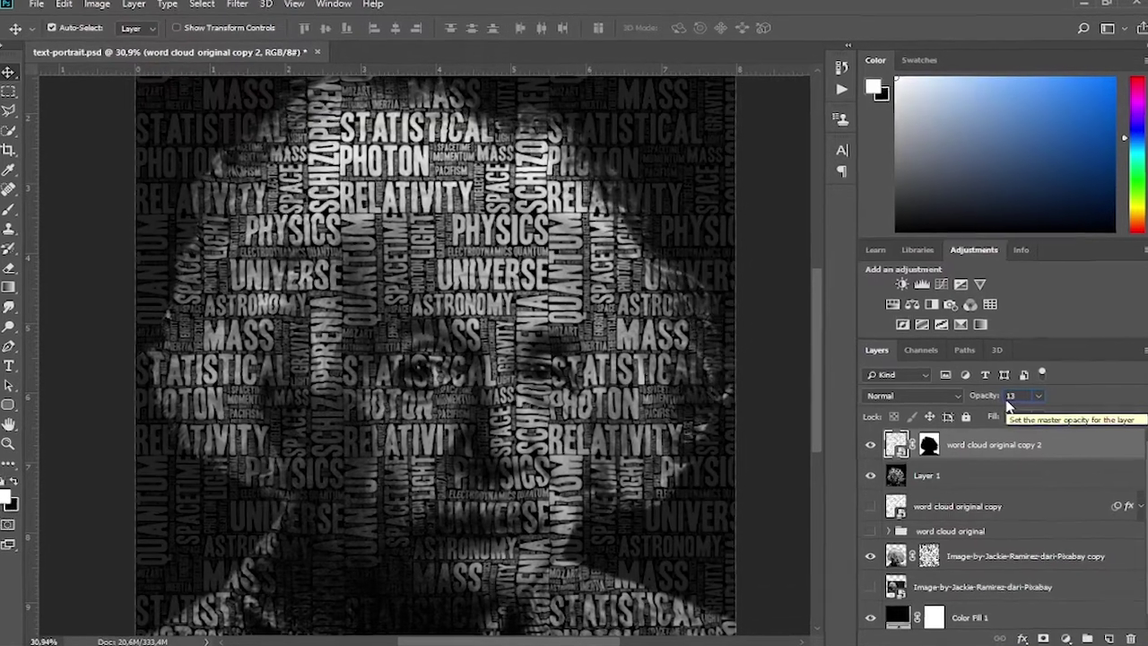